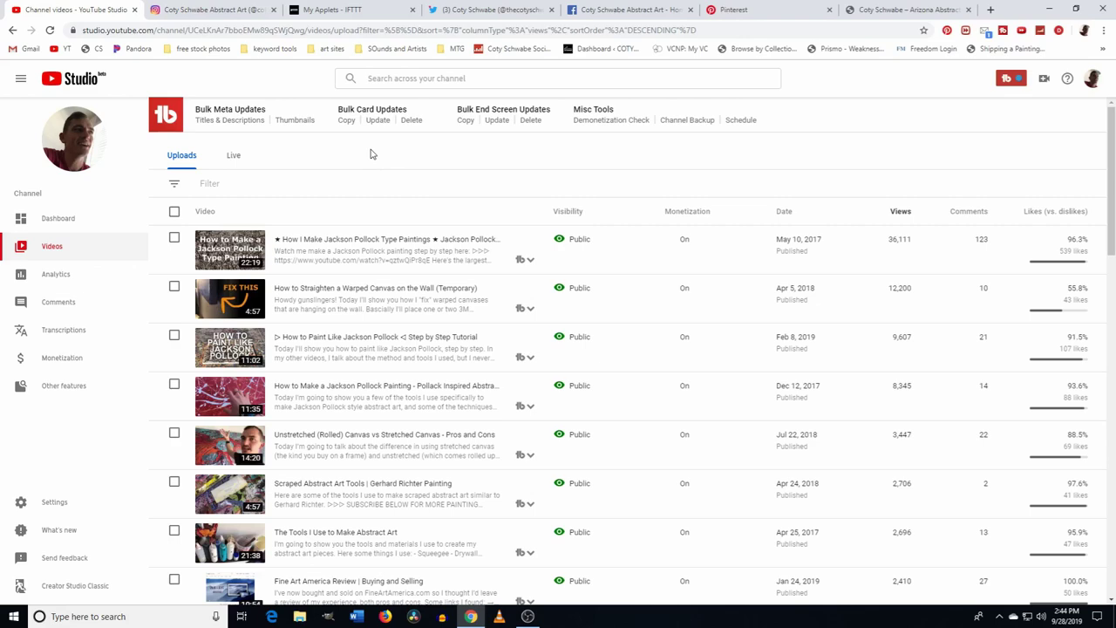
Step: View the IFTTT applets, the Instagram profile and the YouTube Studio video list as sources for automatic sharing
{"action": "left_click", "coordinate": [329, 11]}
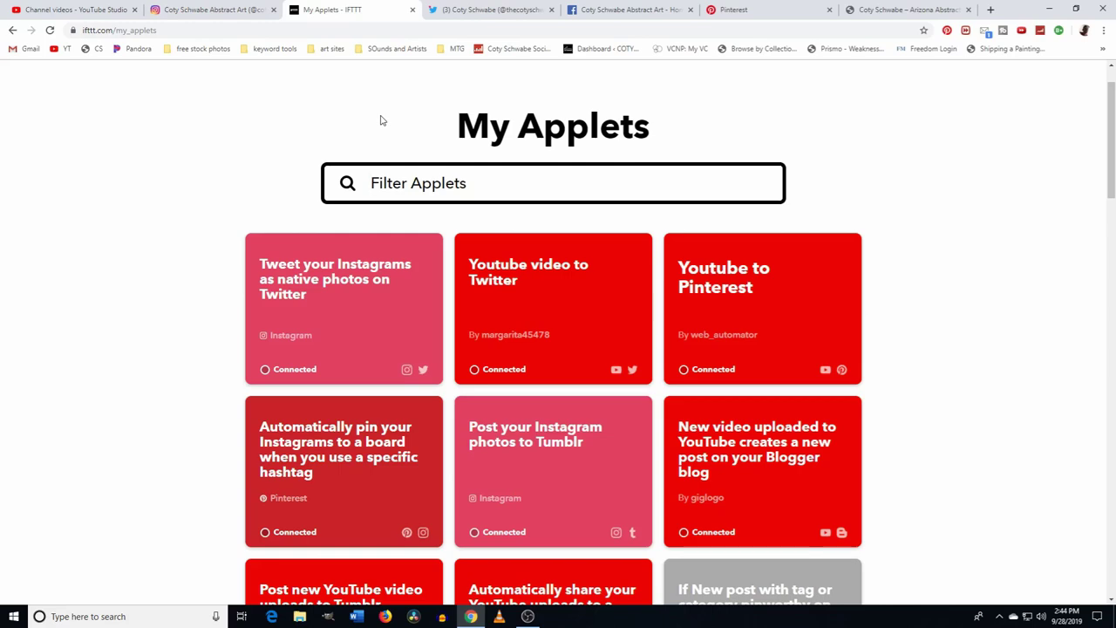
{"action": "left_click", "coordinate": [205, 8]}
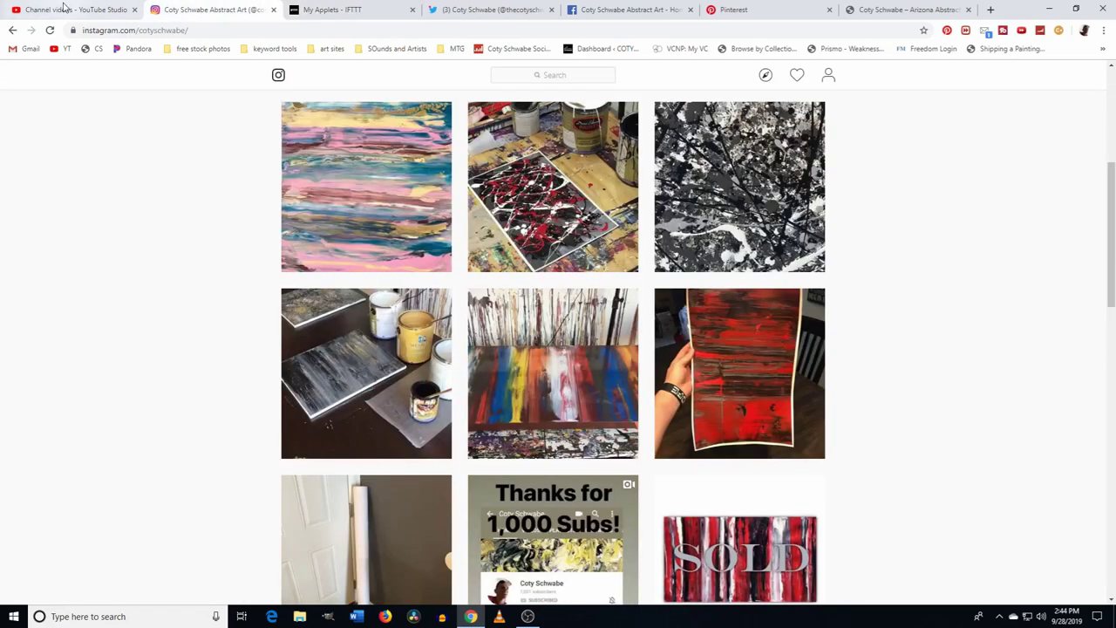
{"action": "left_click", "coordinate": [96, 6]}
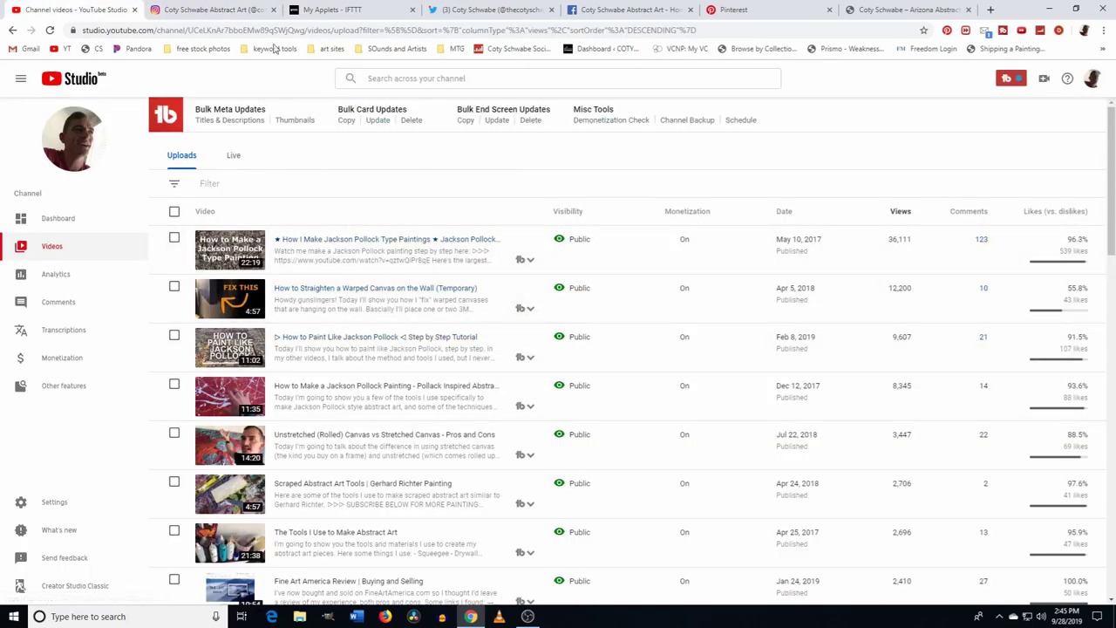
{"action": "left_click", "coordinate": [218, 10]}
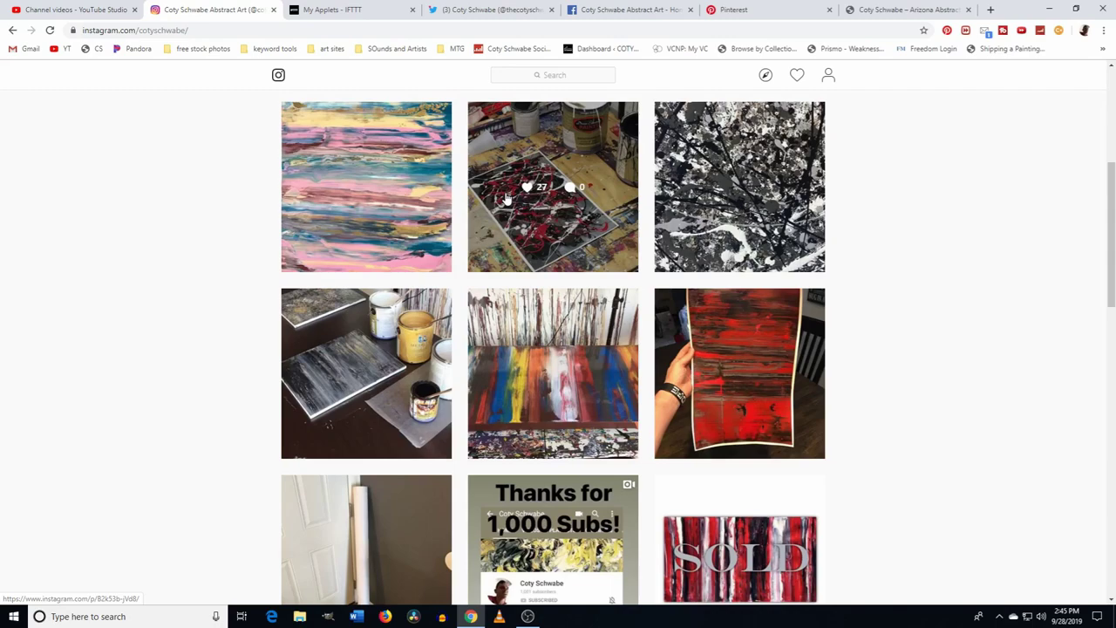
Step: Switch through the Twitter profile, the Facebook page and Pinterest to view the accounts that receive shared posts
{"action": "left_click", "coordinate": [482, 8]}
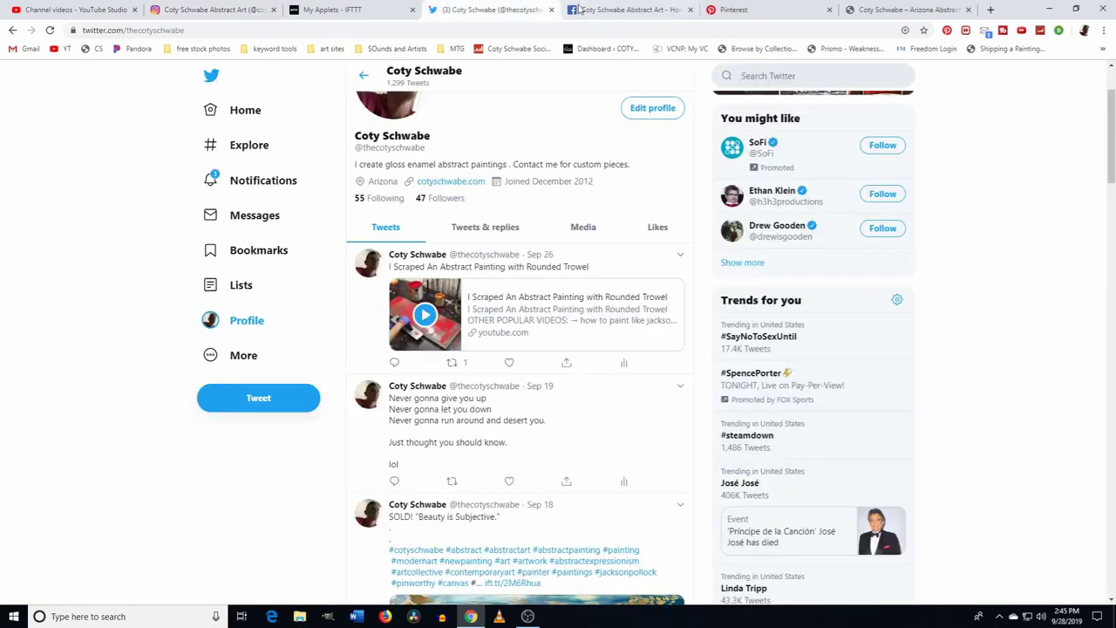
{"action": "left_click", "coordinate": [580, 9]}
{"action": "left_click", "coordinate": [715, 15]}
{"action": "left_click", "coordinate": [528, 12]}
{"action": "left_click", "coordinate": [610, 10]}
{"action": "left_click", "coordinate": [523, 12]}
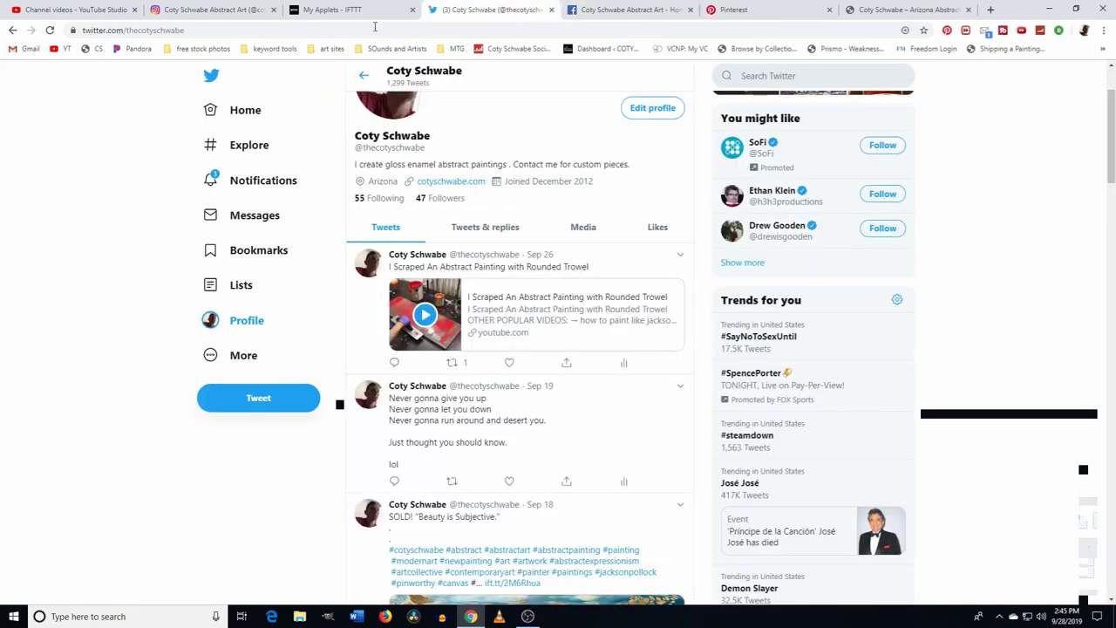
Step: Revisit the YouTube Studio and Instagram source pages, followed by the Twitter, Facebook and Pinterest destination pages
{"action": "left_click", "coordinate": [163, 7]}
{"action": "left_click", "coordinate": [98, 8]}
{"action": "left_click", "coordinate": [197, 10]}
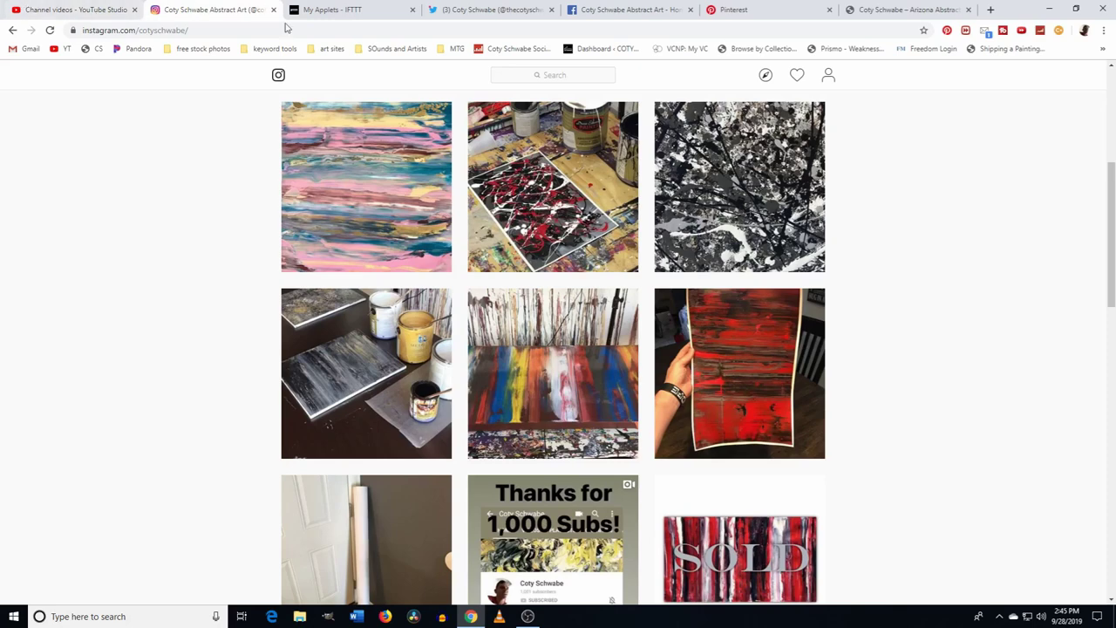
{"action": "left_click", "coordinate": [444, 9]}
{"action": "left_click", "coordinate": [628, 10]}
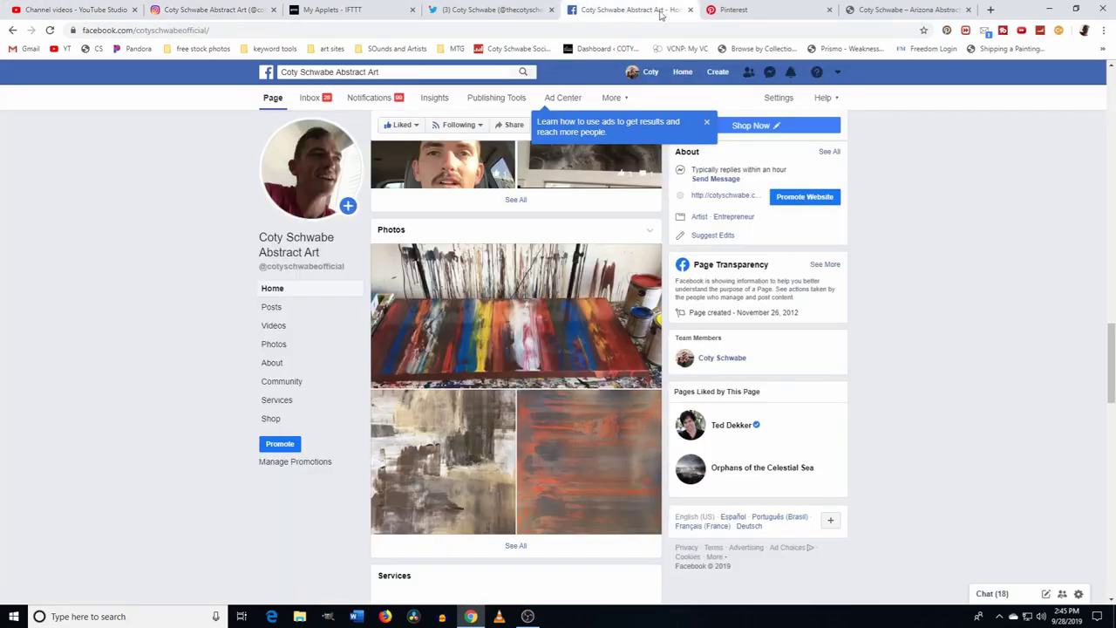
{"action": "left_click", "coordinate": [733, 10]}
Step: Switch to IFTTT and examine which Instagram and YouTube sharing applets are listed under My Applets
{"action": "left_click", "coordinate": [345, 9]}
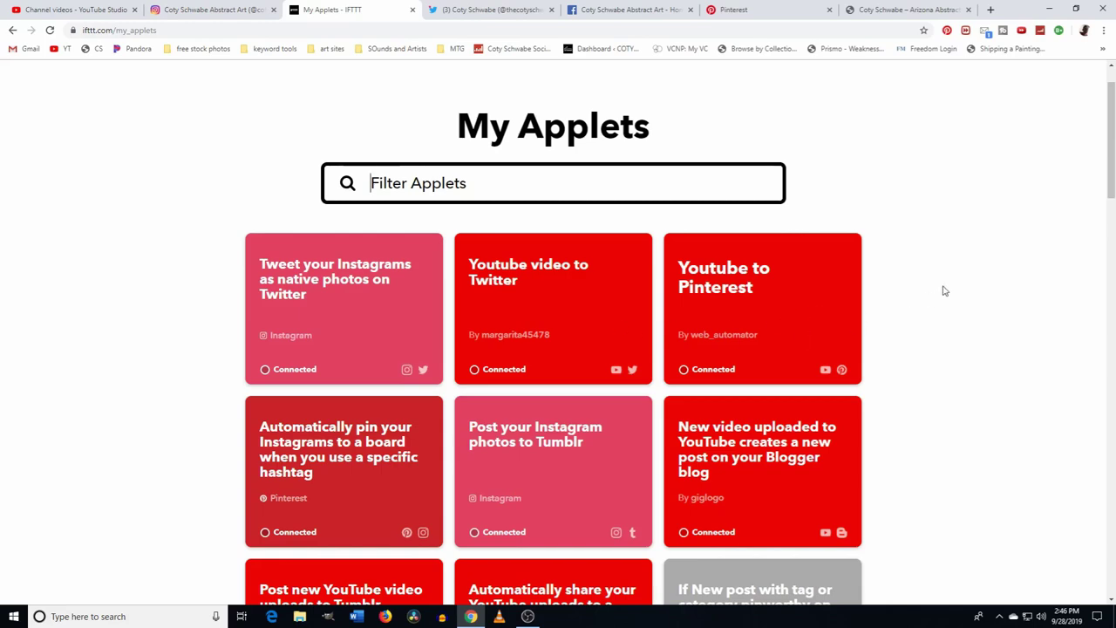
{"action": "scroll", "coordinate": [939, 291], "scroll_direction": "down", "scroll_amount": 1}
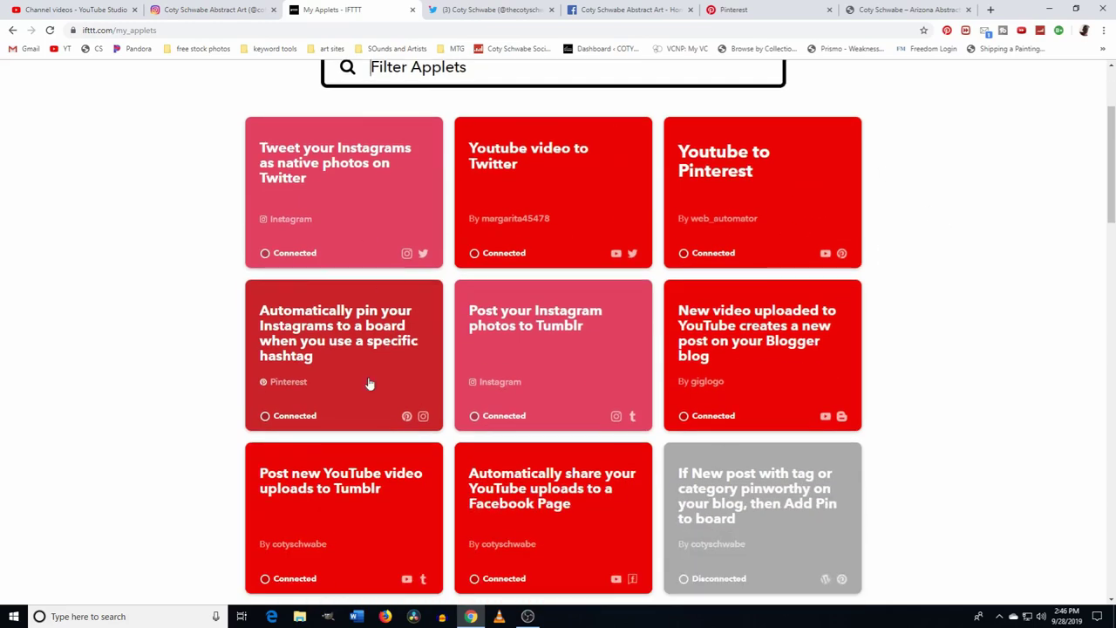
{"action": "scroll", "coordinate": [720, 380], "scroll_direction": "down", "scroll_amount": 2}
{"action": "scroll", "coordinate": [720, 380], "scroll_direction": "up", "scroll_amount": 3}
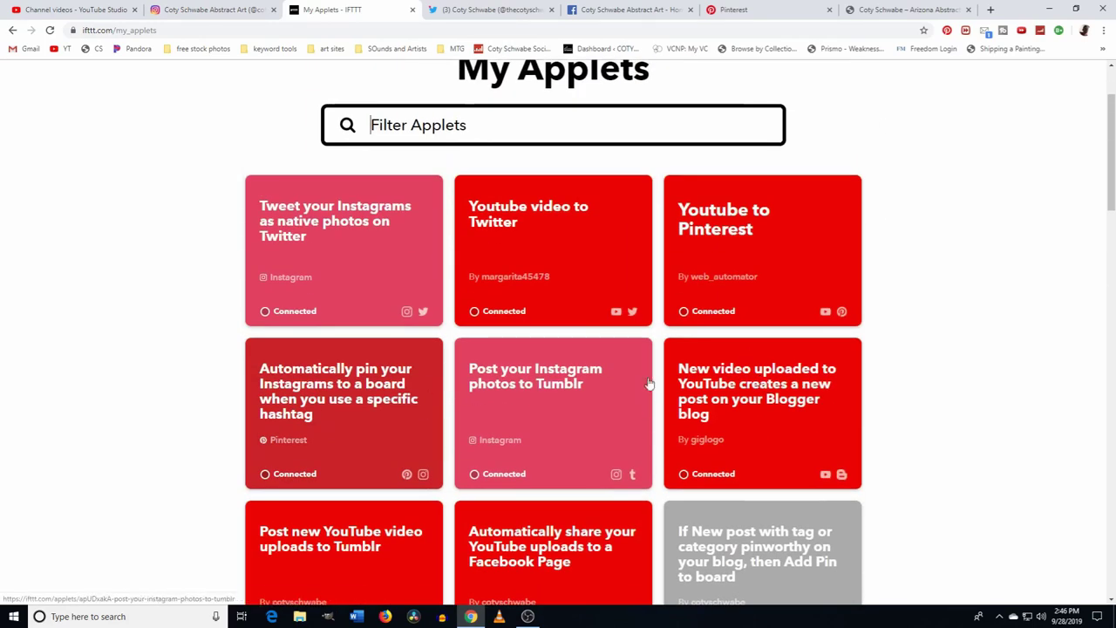
{"action": "scroll", "coordinate": [654, 202], "scroll_direction": "down", "scroll_amount": 2}
{"action": "scroll", "coordinate": [654, 202], "scroll_direction": "up", "scroll_amount": 1}
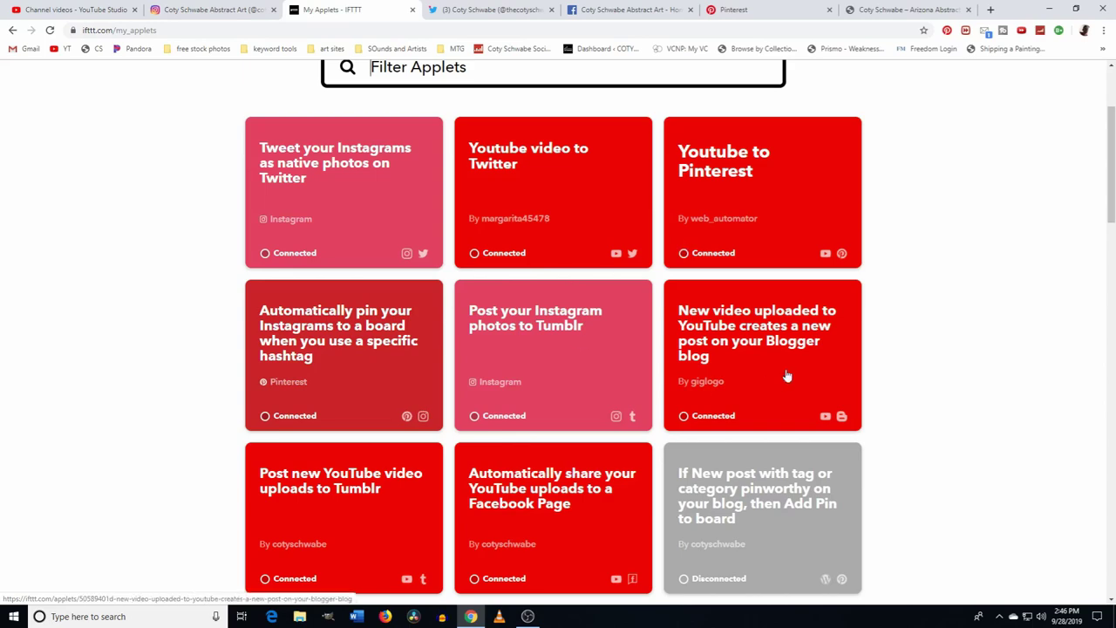
{"action": "scroll", "coordinate": [921, 331], "scroll_direction": "up", "scroll_amount": 2}
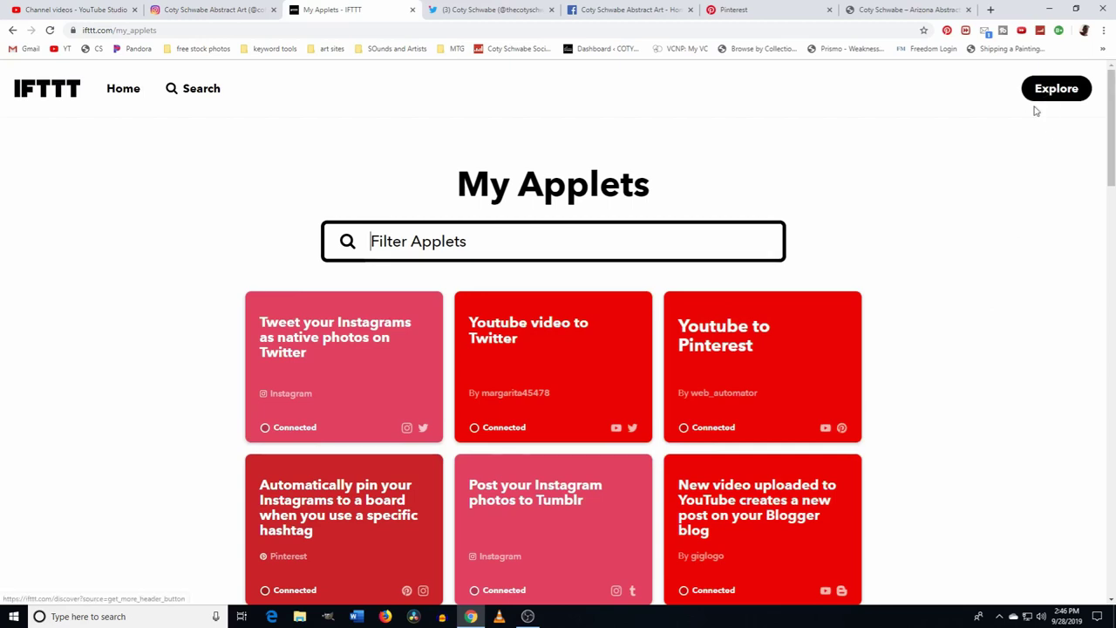
{"action": "left_click", "coordinate": [215, 95]}
{"action": "scroll", "coordinate": [953, 324], "scroll_direction": "down", "scroll_amount": 3}
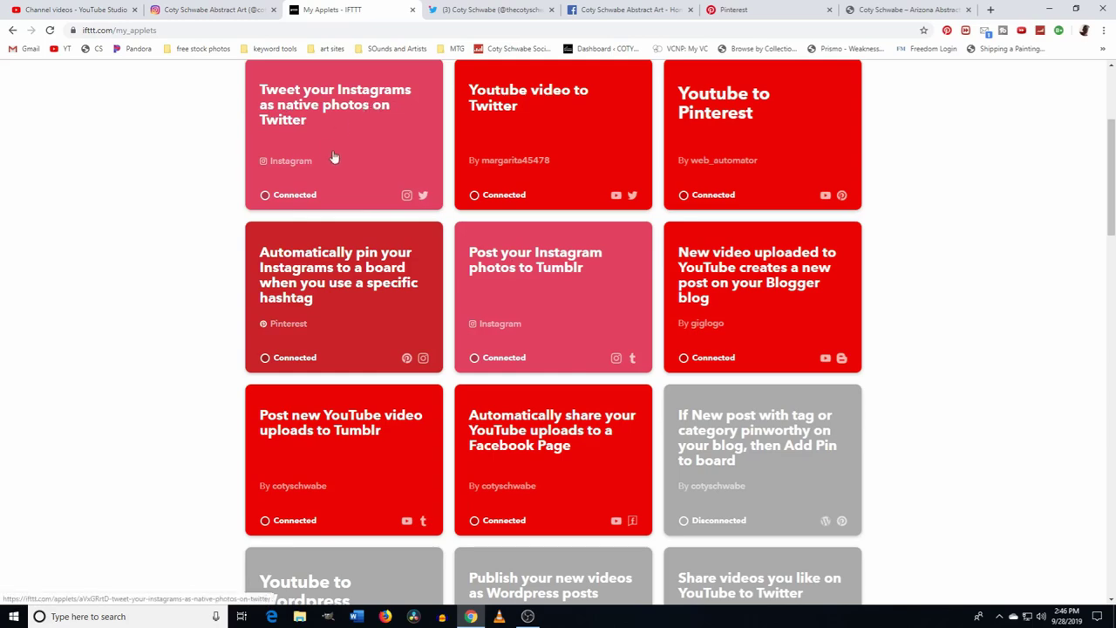
Step: Switch to Twitter, find the "Beauty is Subjective" tweet and compare it with the matching Instagram picture
{"action": "left_click", "coordinate": [445, 11]}
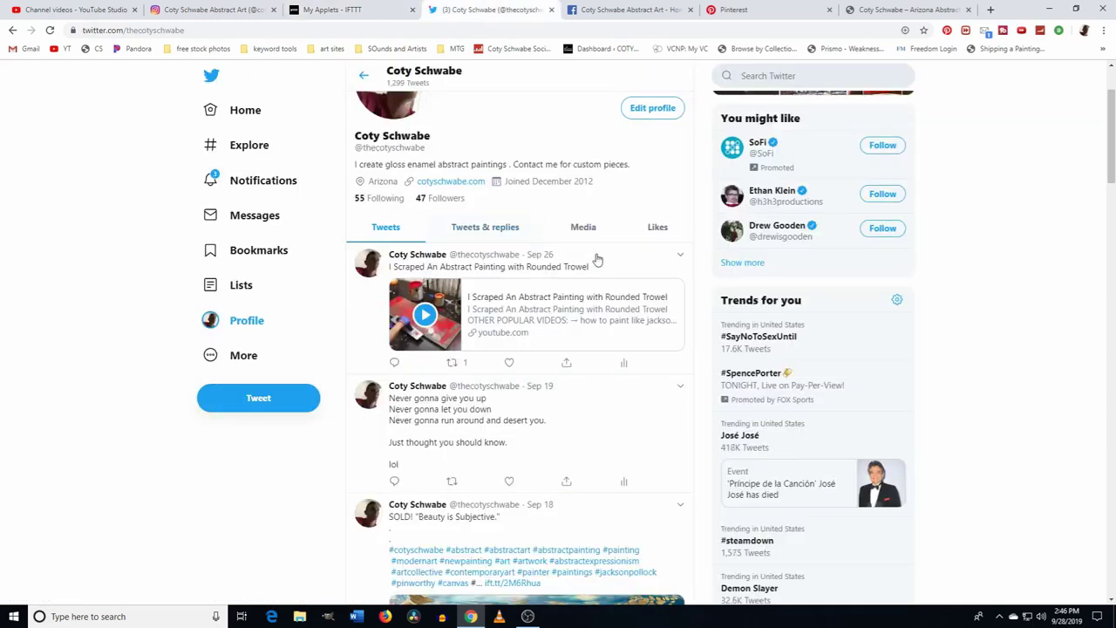
{"action": "scroll", "coordinate": [598, 257], "scroll_direction": "down", "scroll_amount": 3}
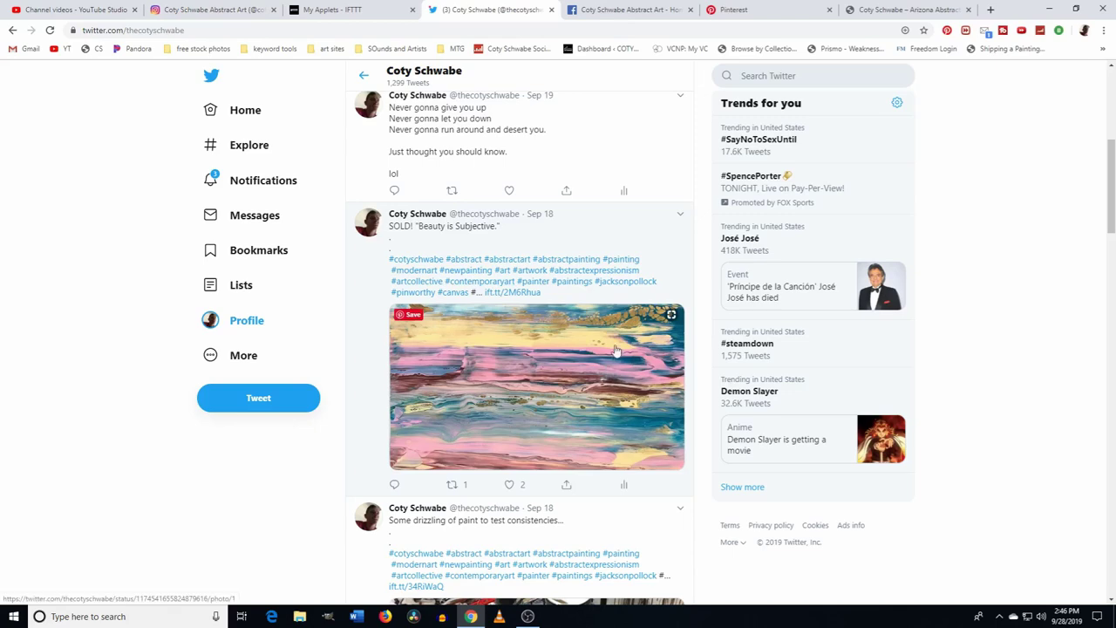
{"action": "left_click", "coordinate": [218, 10]}
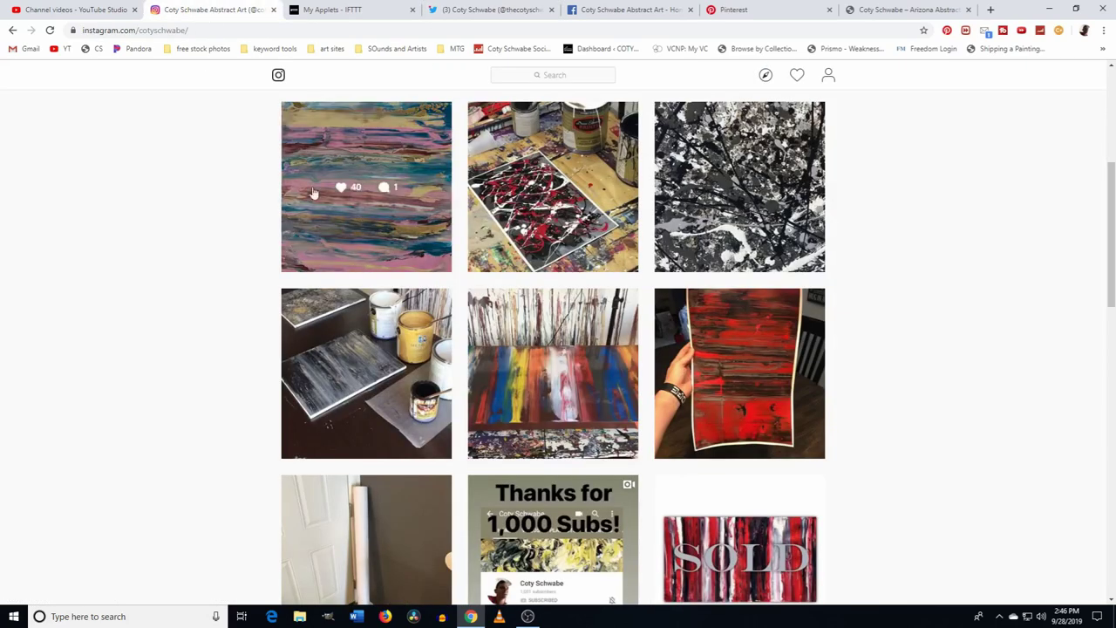
{"action": "left_click", "coordinate": [477, 11]}
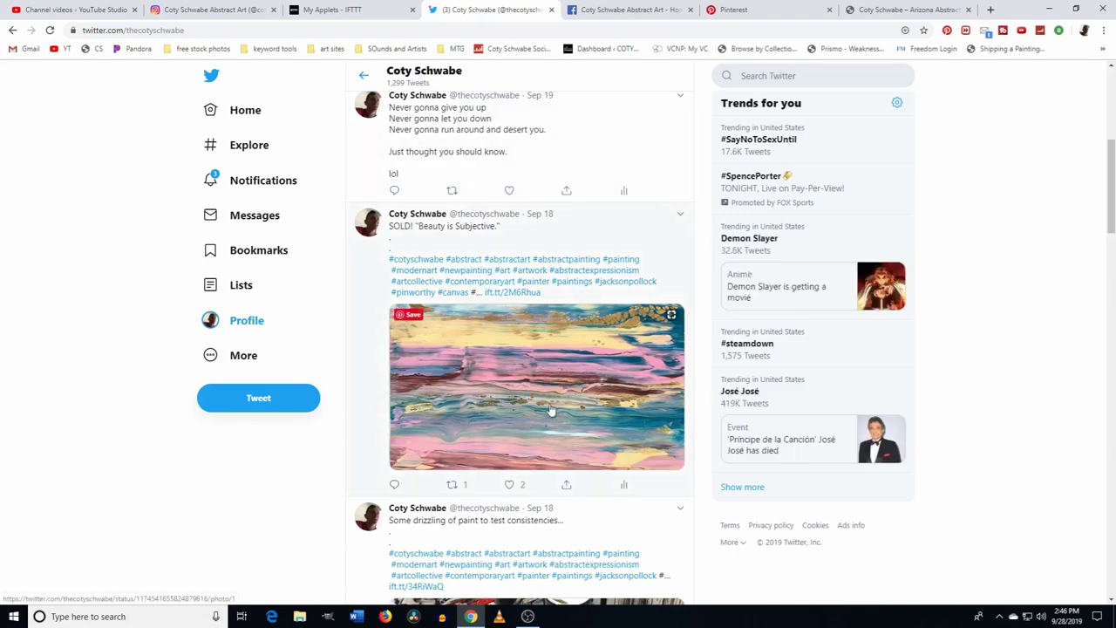
Step: View the pink and blue painting's Instagram post, close it, and check it against the tweet and the IFTTT applets
{"action": "left_click", "coordinate": [209, 10]}
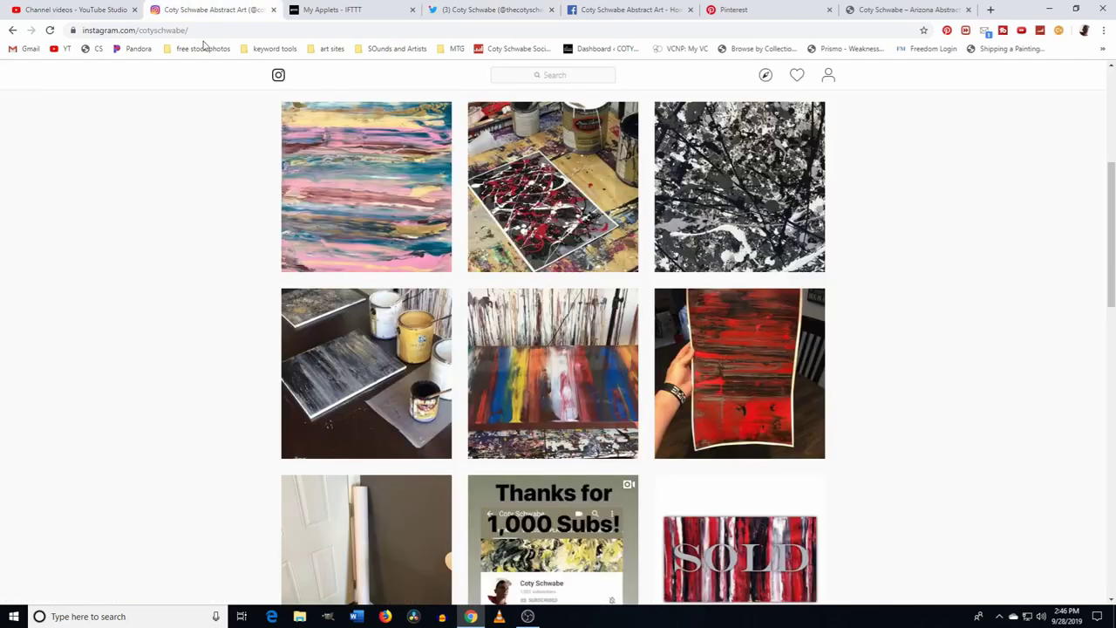
{"action": "left_click", "coordinate": [412, 225]}
{"action": "left_click", "coordinate": [907, 244]}
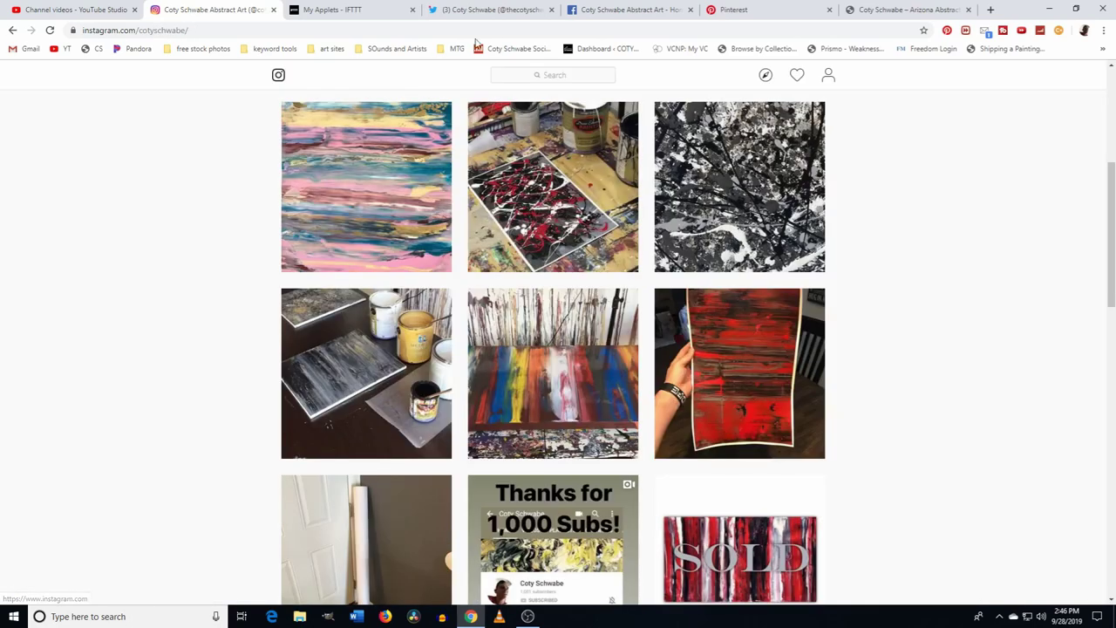
{"action": "left_click", "coordinate": [510, 12]}
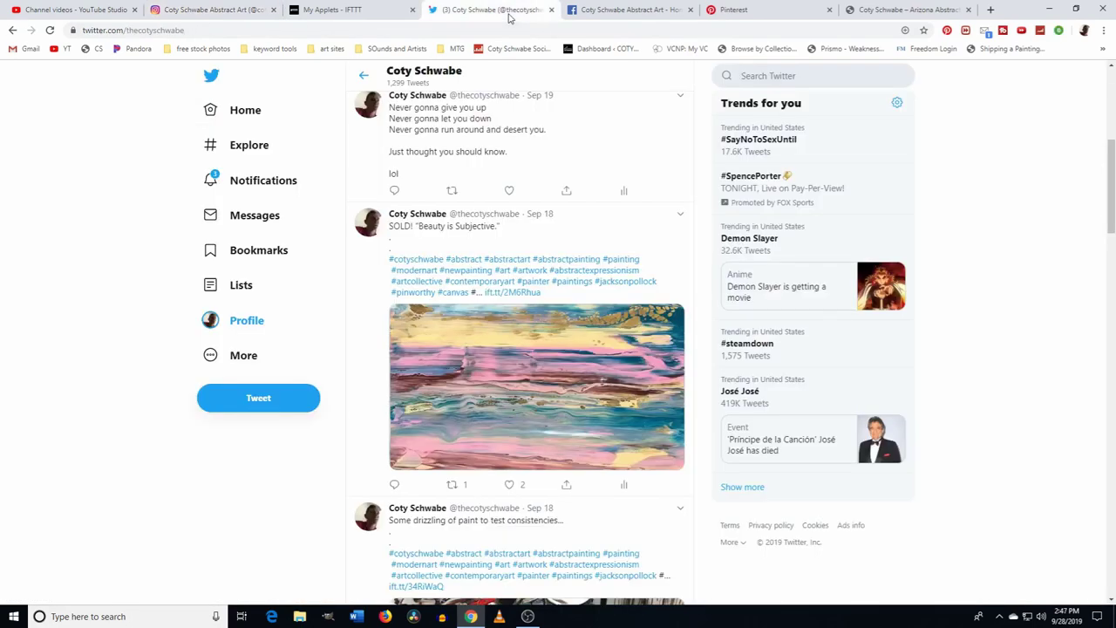
{"action": "left_click", "coordinate": [326, 10]}
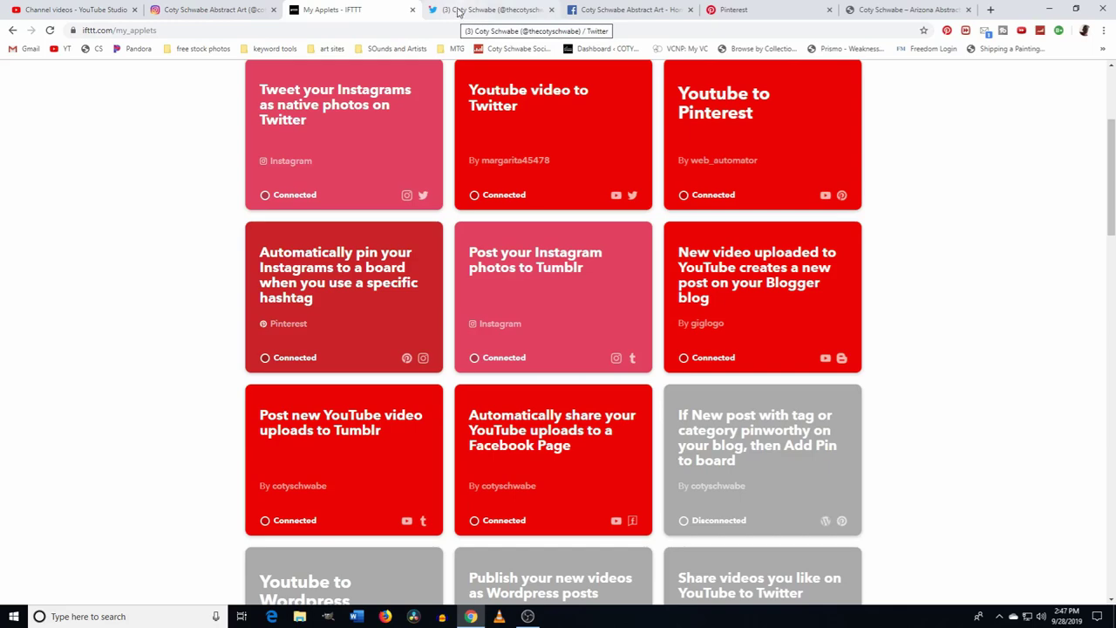
{"action": "left_click", "coordinate": [465, 9]}
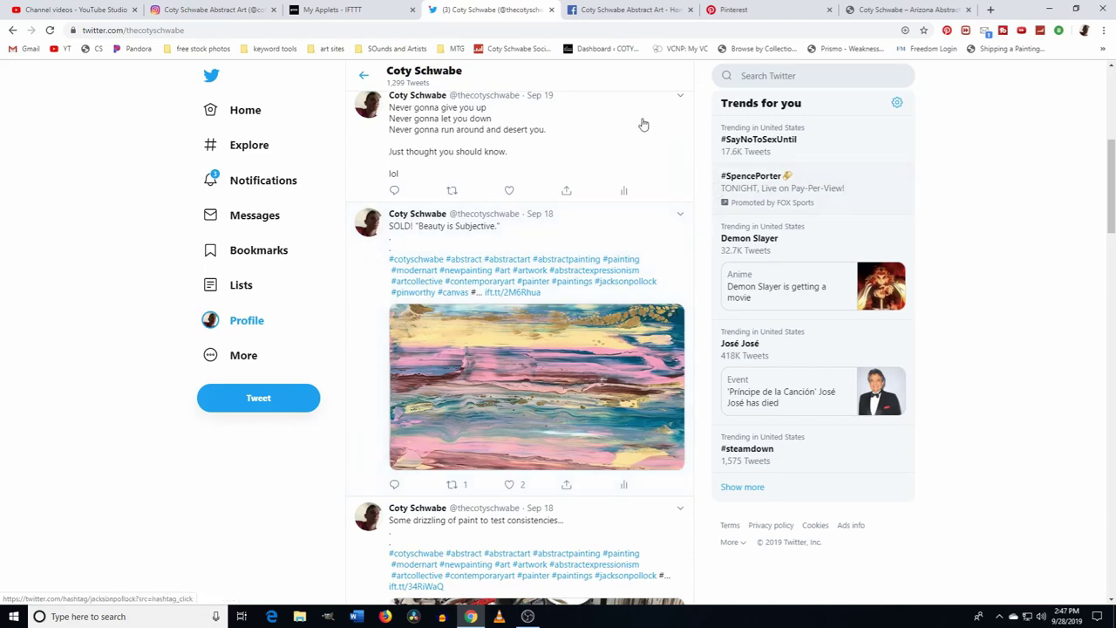
Step: Switch to the Facebook page, browse its posts and view the multicoloured striped painting from the Photos section in full
{"action": "left_click", "coordinate": [634, 10]}
{"action": "scroll", "coordinate": [645, 297], "scroll_direction": "down", "scroll_amount": 3}
{"action": "scroll", "coordinate": [628, 305], "scroll_direction": "down", "scroll_amount": 15}
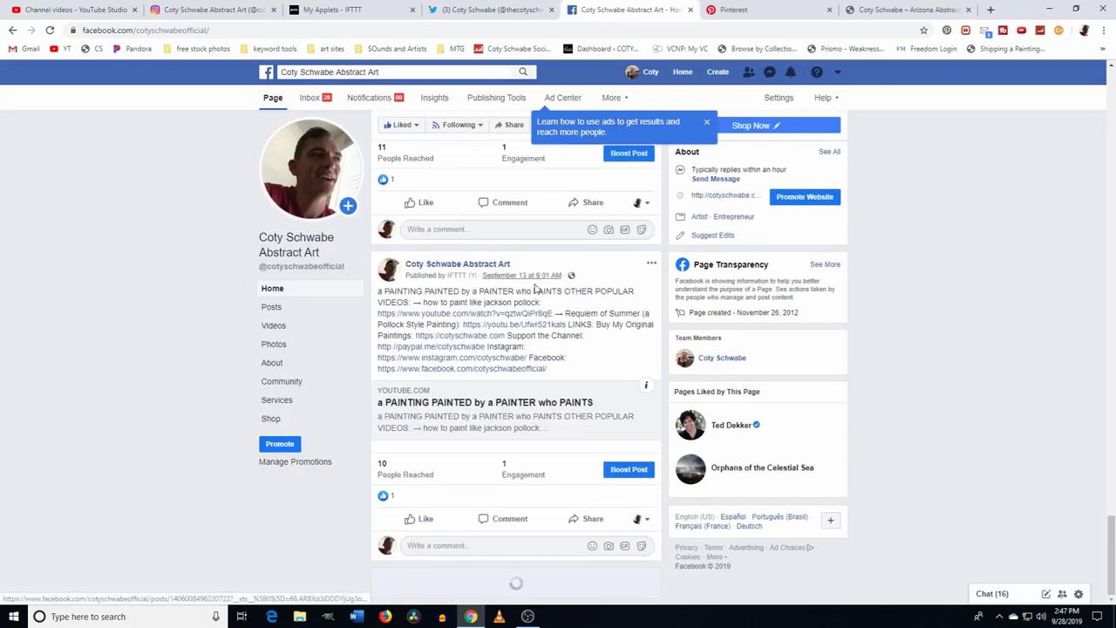
{"action": "scroll", "coordinate": [532, 408], "scroll_direction": "up", "scroll_amount": 6}
{"action": "scroll", "coordinate": [531, 408], "scroll_direction": "up", "scroll_amount": 10}
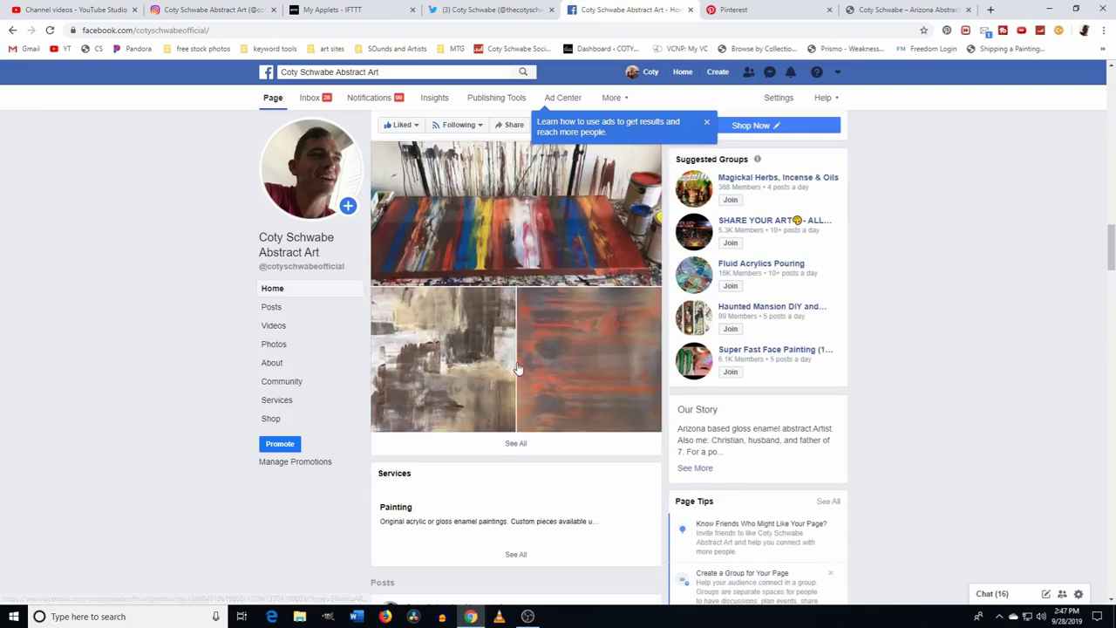
{"action": "scroll", "coordinate": [514, 372], "scroll_direction": "up", "scroll_amount": 2}
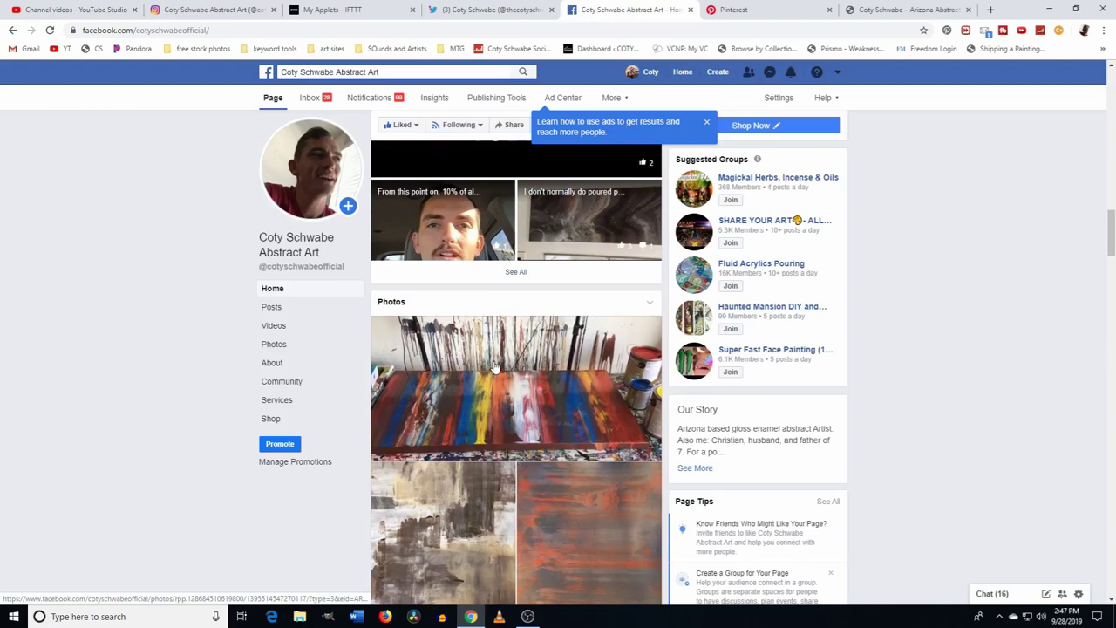
{"action": "left_click", "coordinate": [493, 371]}
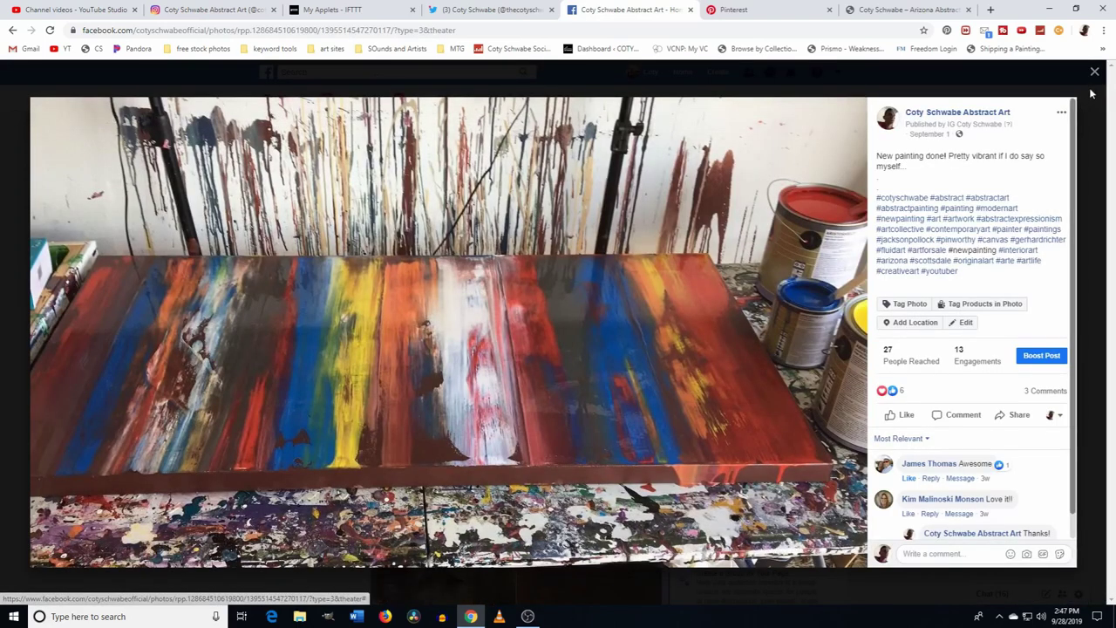
{"action": "left_click", "coordinate": [1094, 74]}
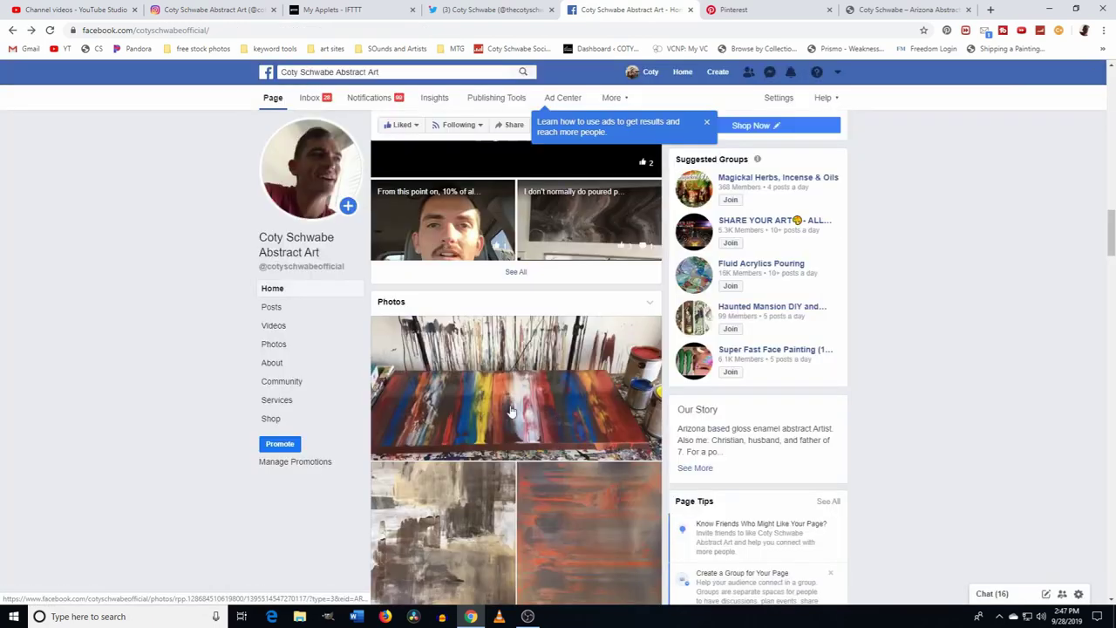
Step: Compare the striped painting's Instagram post with what appears on Twitter and in the Facebook page's photos
{"action": "left_click", "coordinate": [367, 10]}
{"action": "left_click", "coordinate": [223, 9]}
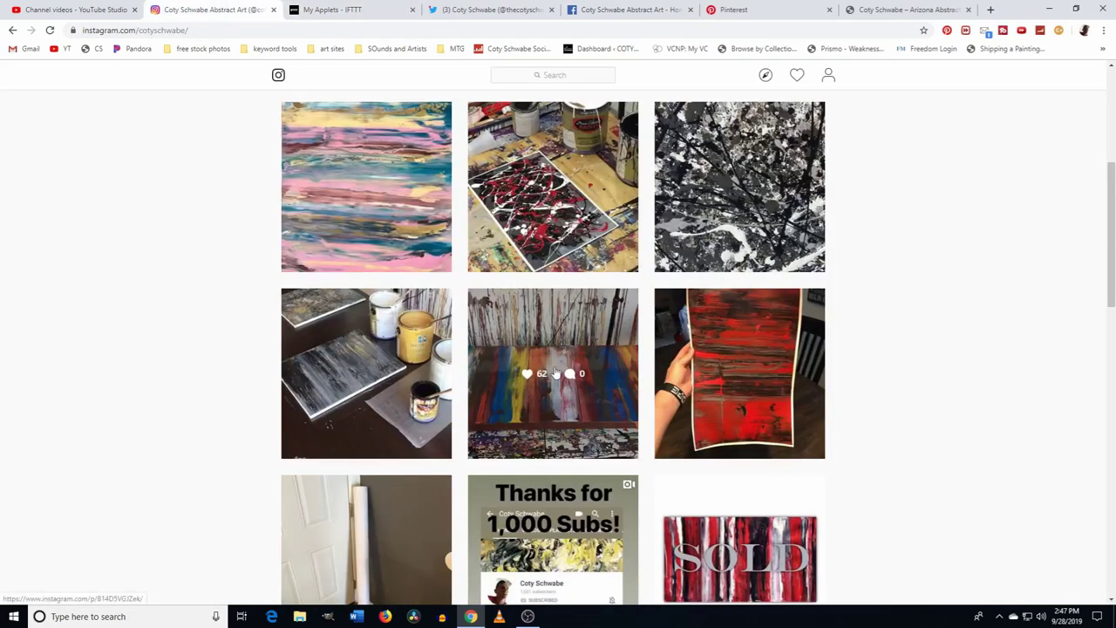
{"action": "left_click", "coordinate": [478, 9]}
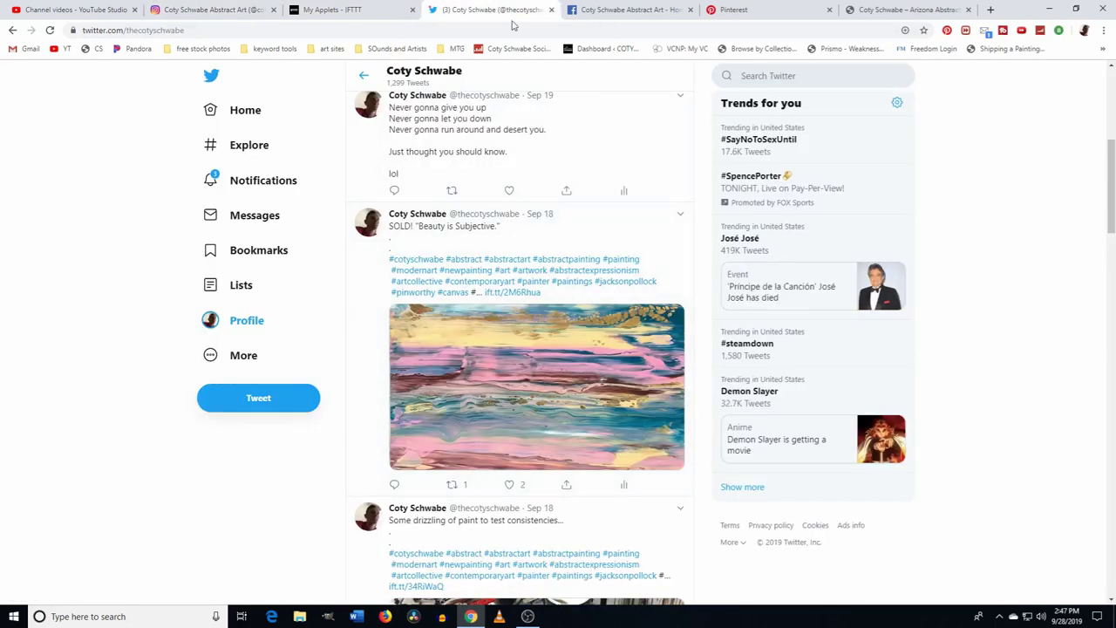
{"action": "left_click", "coordinate": [602, 12]}
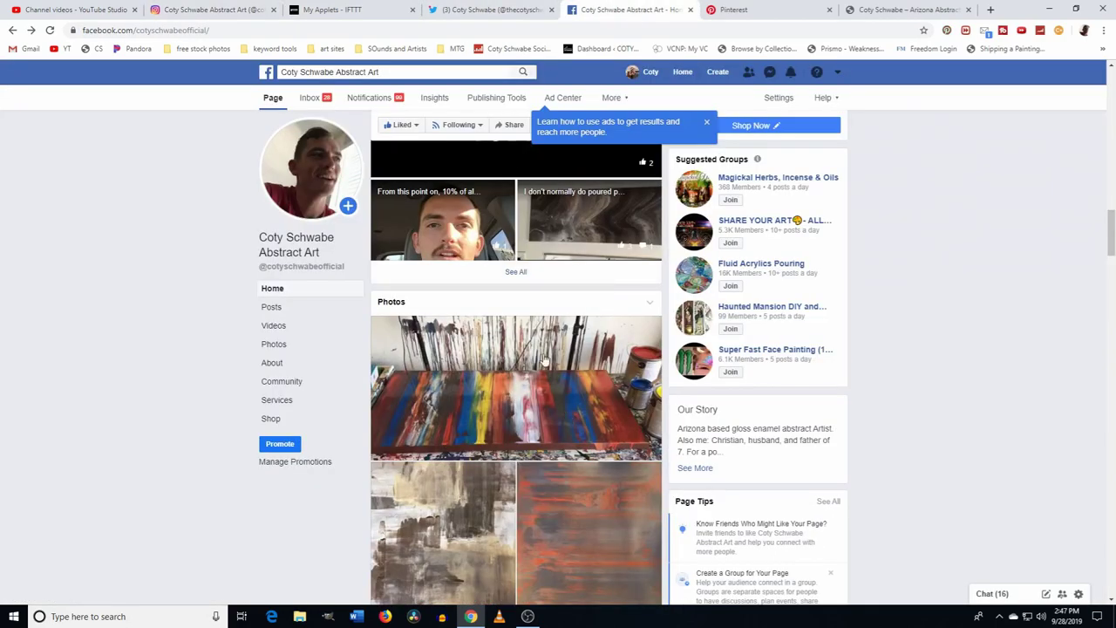
Step: Switch to Pinterest, look through the profile's pins and open the "Beauty is Subjective" pin
{"action": "left_click", "coordinate": [739, 11]}
{"action": "scroll", "coordinate": [595, 172], "scroll_direction": "down", "scroll_amount": 3}
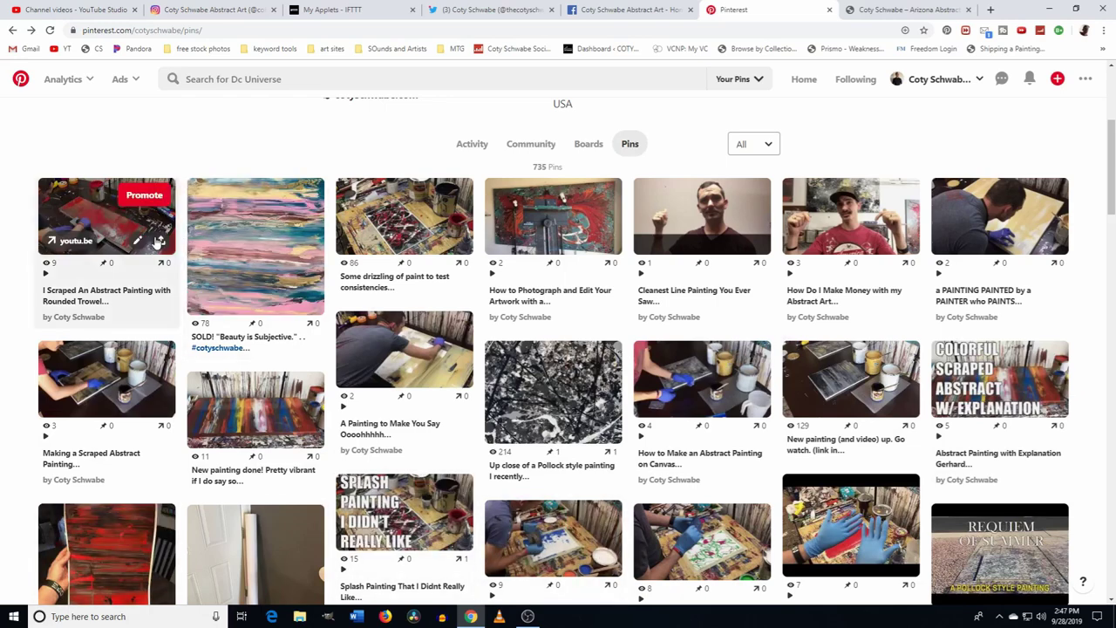
{"action": "left_click", "coordinate": [317, 304]}
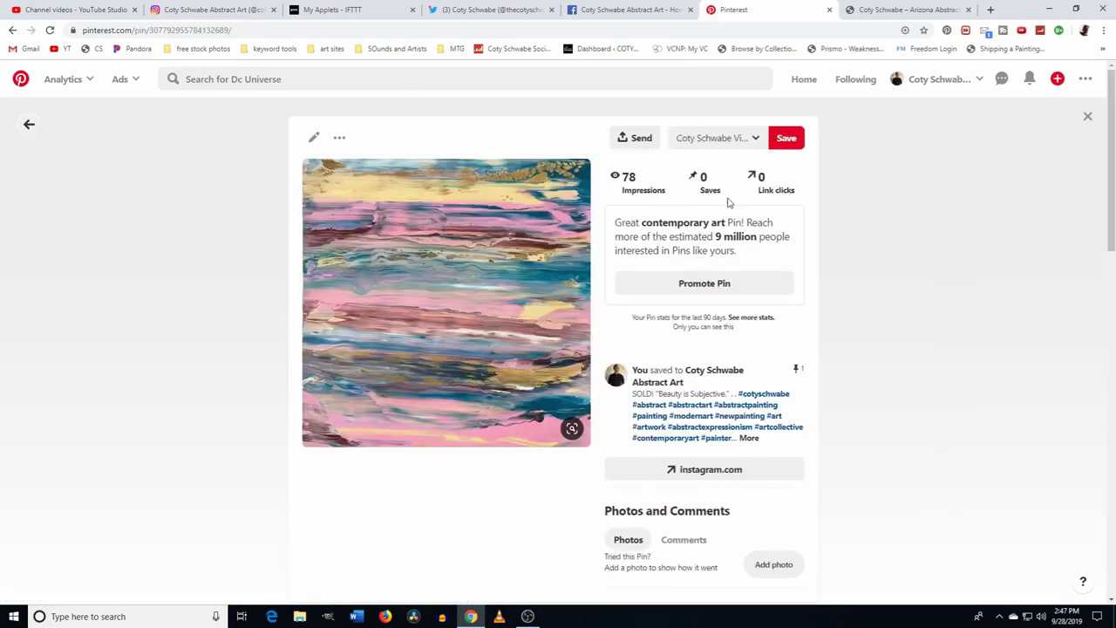
Step: Return to the IFTTT applets, the Instagram profile and the YouTube Studio video list
{"action": "left_click", "coordinate": [348, 9]}
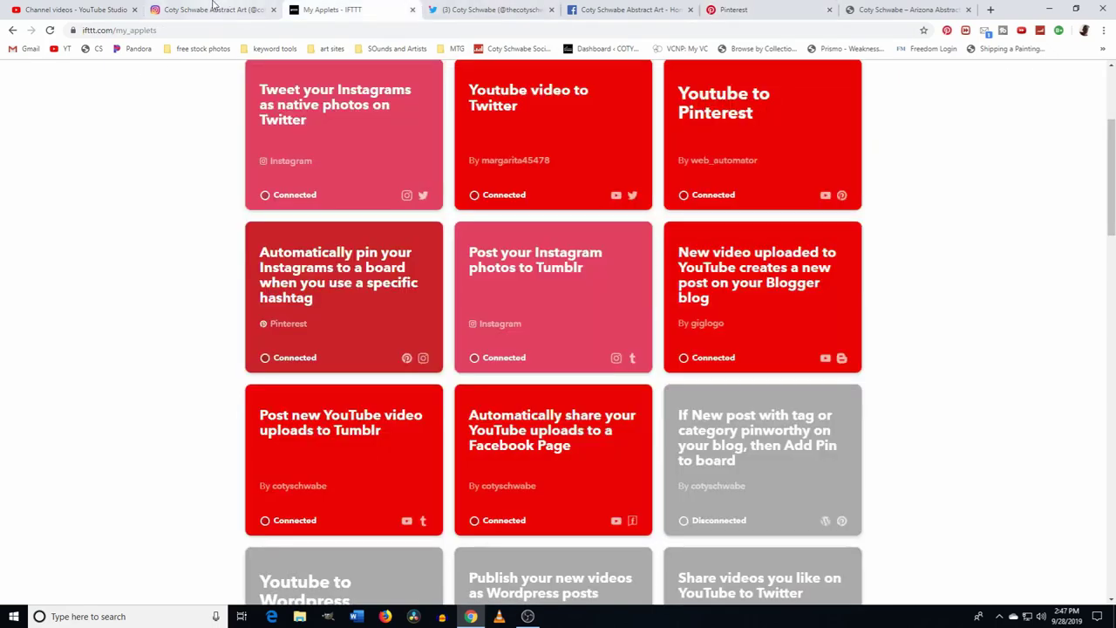
{"action": "left_click", "coordinate": [235, 9]}
{"action": "left_click", "coordinate": [55, 8]}
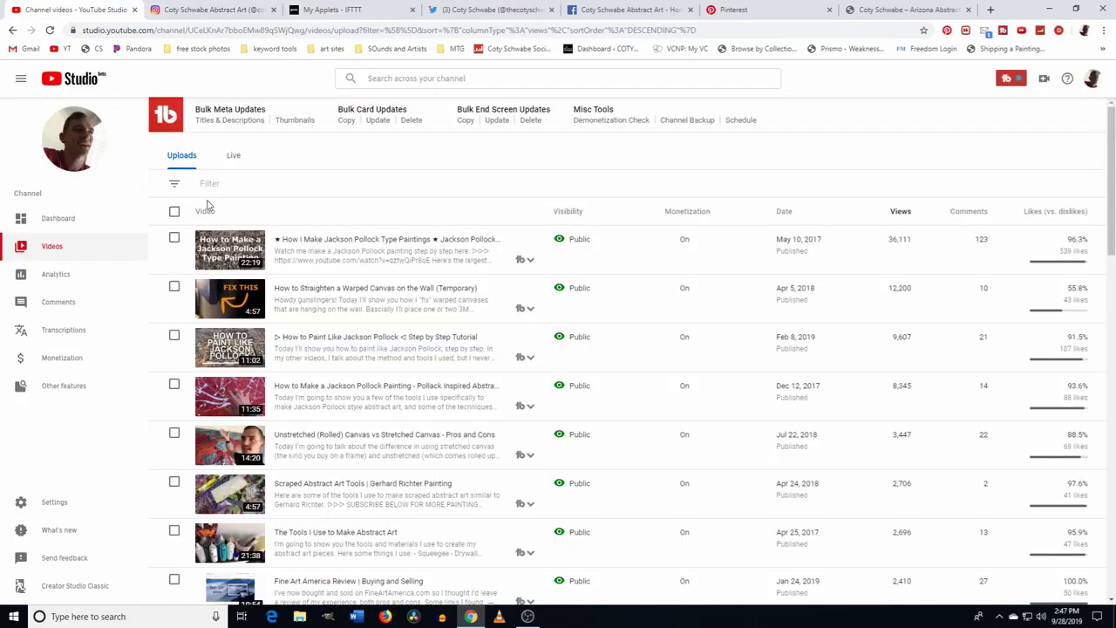
Step: Compare the shared "Beauty is Subjective" painting across the Instagram, Twitter, Facebook and Pinterest pages
{"action": "left_click", "coordinate": [180, 14]}
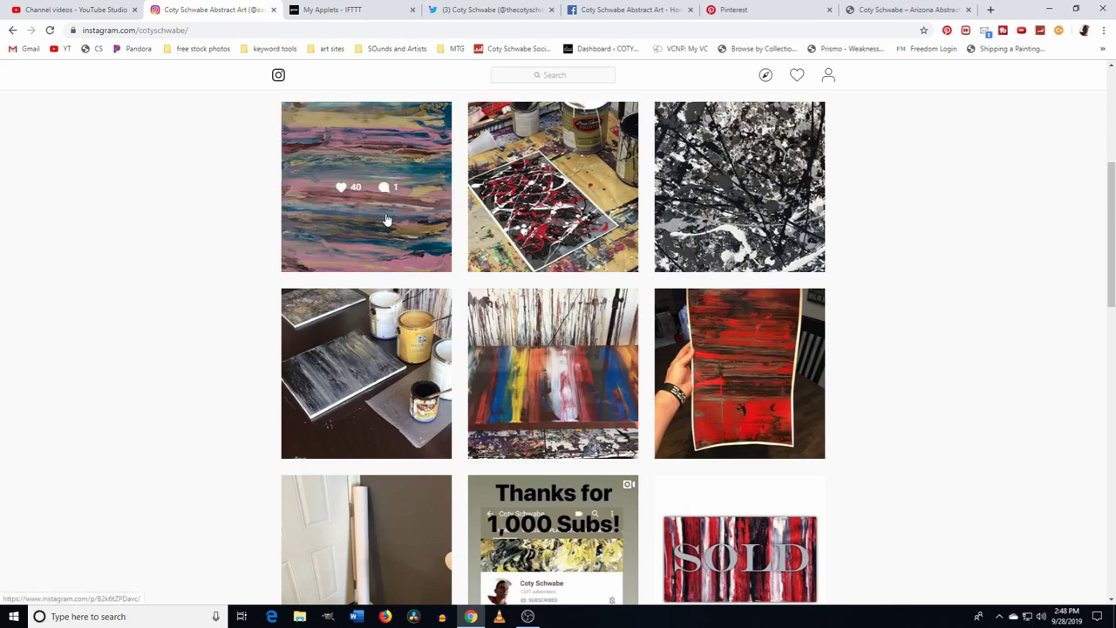
{"action": "left_click", "coordinate": [469, 13]}
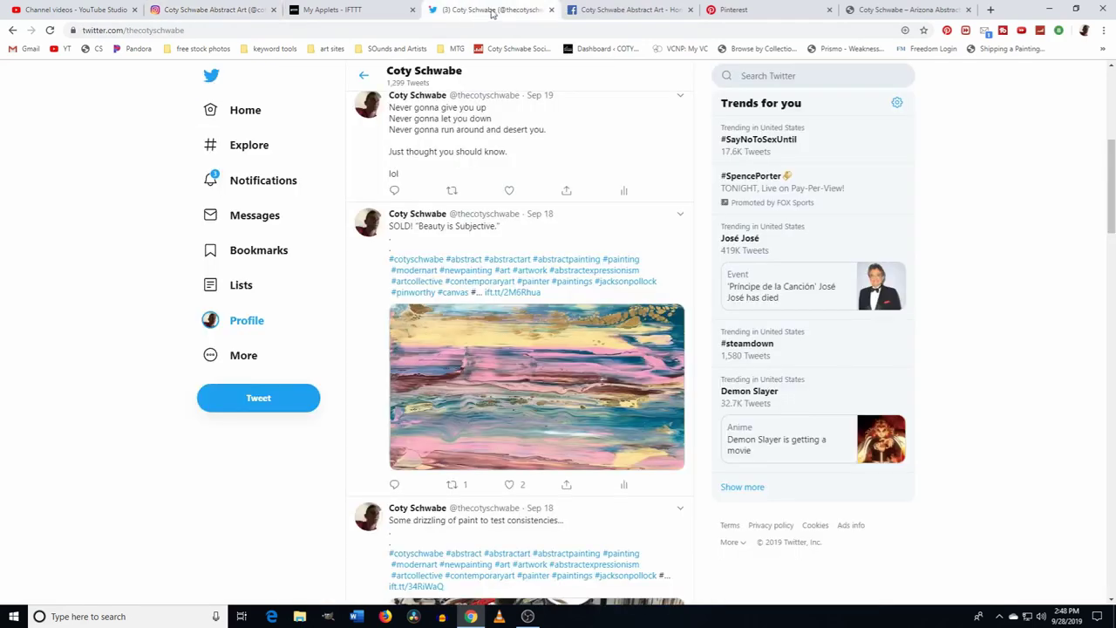
{"action": "left_click", "coordinate": [601, 11]}
{"action": "left_click", "coordinate": [732, 9]}
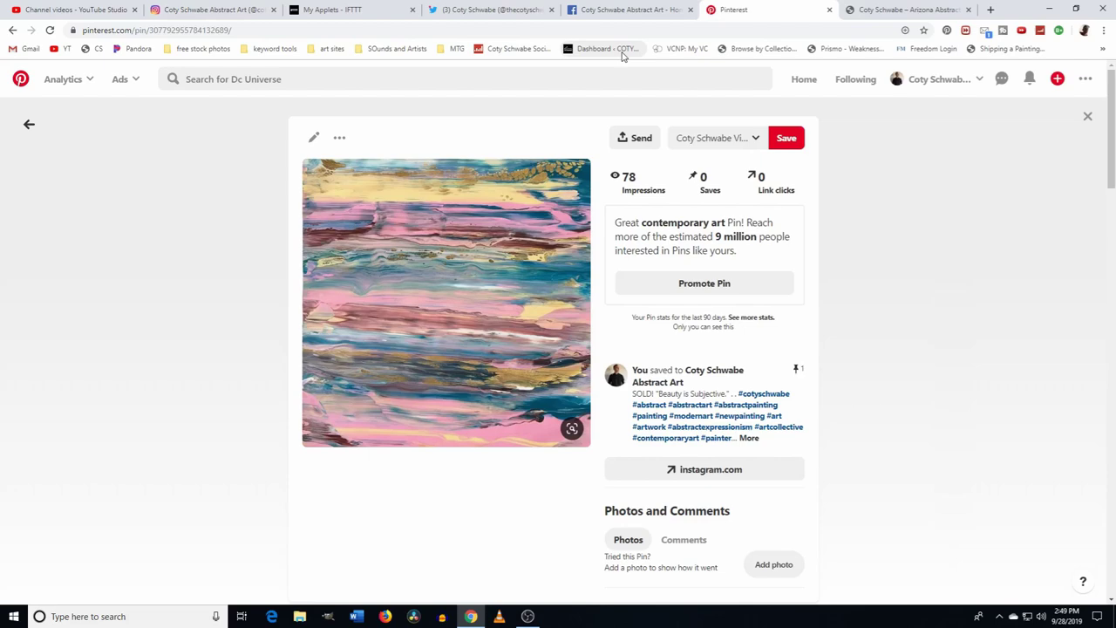
Step: Open the Instagram post of the painting with vertical multicoloured stripes and read through its caption and hashtags
{"action": "left_click", "coordinate": [363, 9]}
{"action": "left_click", "coordinate": [247, 7]}
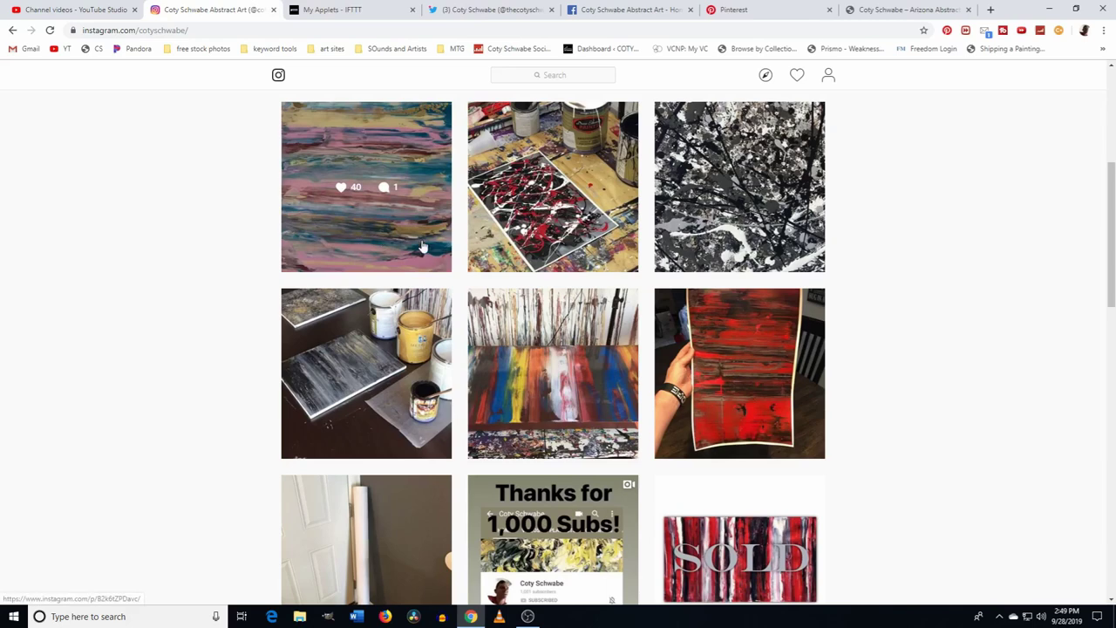
{"action": "left_click", "coordinate": [568, 347]}
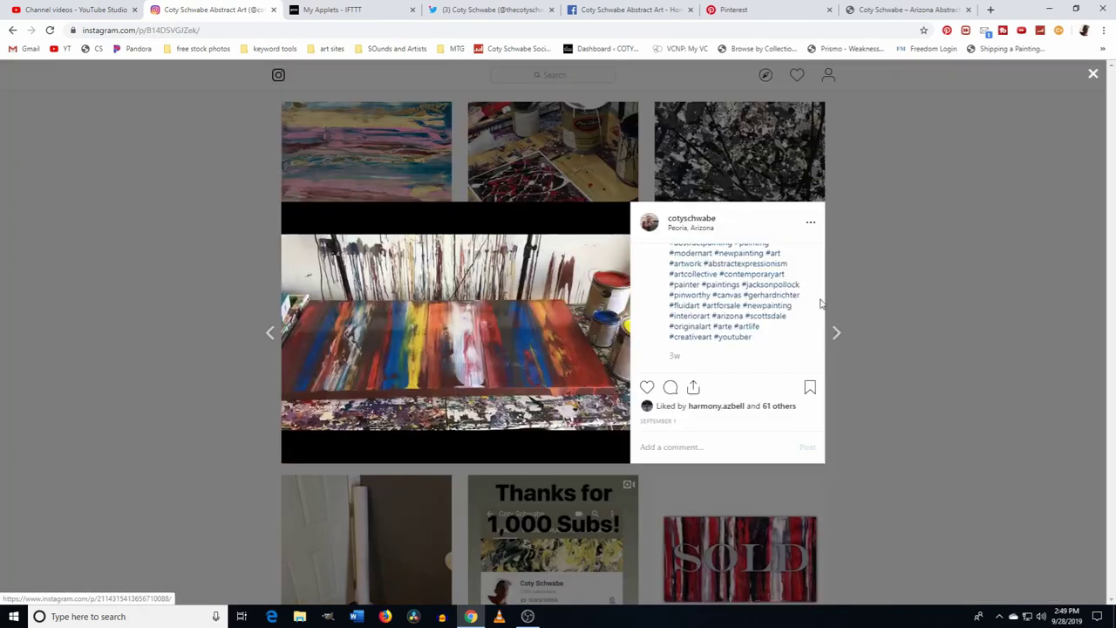
{"action": "scroll", "coordinate": [760, 337], "scroll_direction": "up", "scroll_amount": 2}
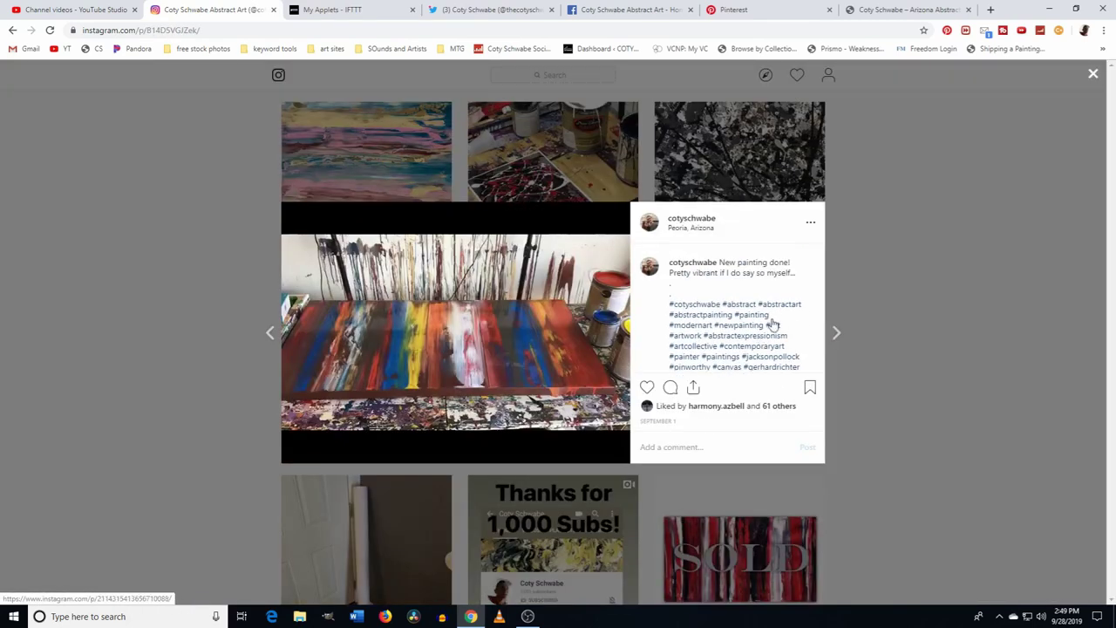
{"action": "scroll", "coordinate": [788, 319], "scroll_direction": "down", "scroll_amount": 2}
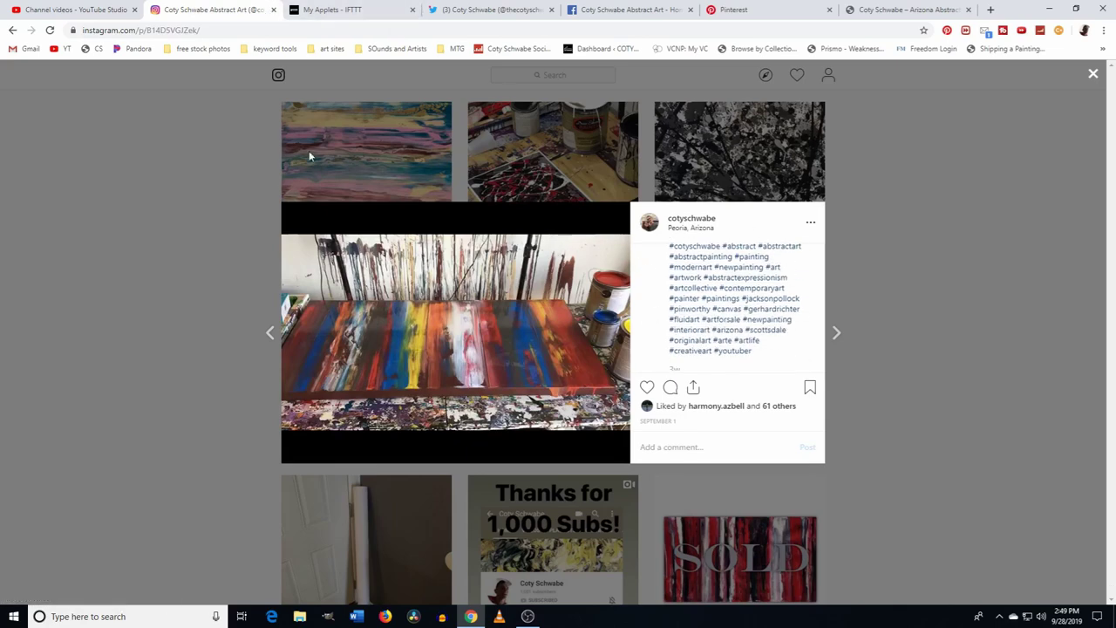
Step: Find the matching "New painting done!" tweet on Twitter and open the same painting's photo on the Facebook page
{"action": "left_click", "coordinate": [333, 9]}
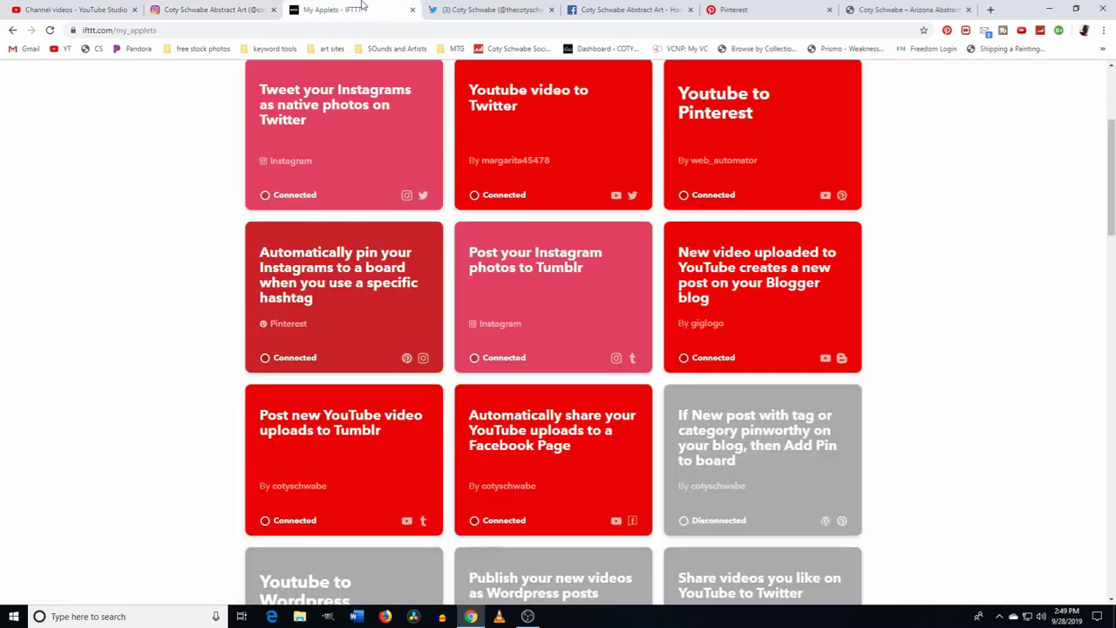
{"action": "left_click", "coordinate": [488, 9]}
{"action": "scroll", "coordinate": [547, 371], "scroll_direction": "down", "scroll_amount": 2}
{"action": "scroll", "coordinate": [547, 371], "scroll_direction": "down", "scroll_amount": 12}
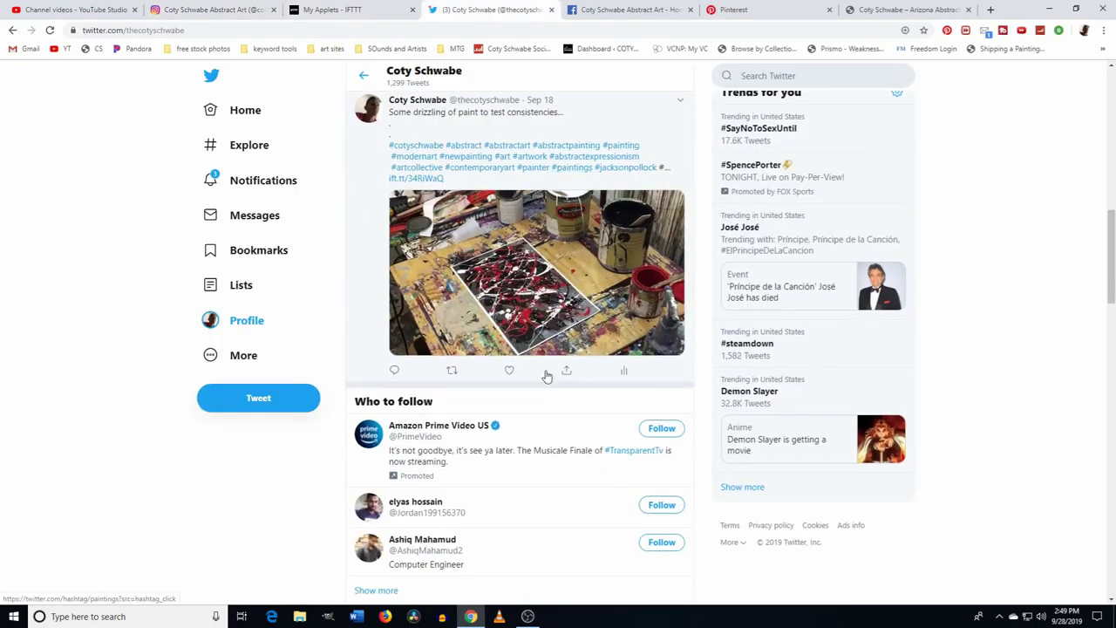
{"action": "scroll", "coordinate": [544, 384], "scroll_direction": "down", "scroll_amount": 15}
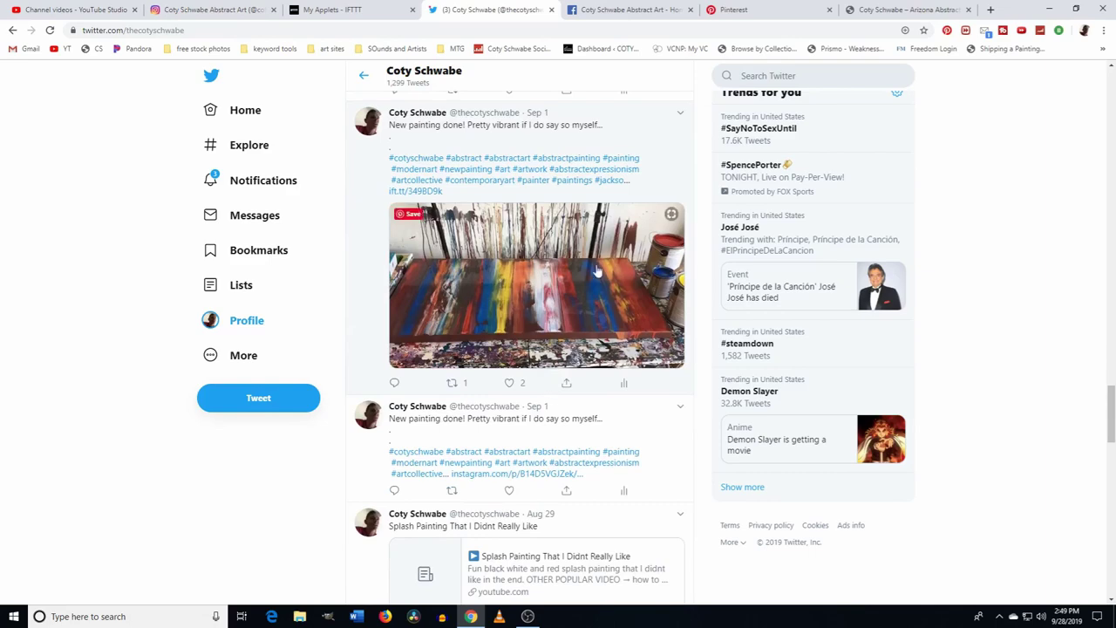
{"action": "left_click", "coordinate": [610, 8]}
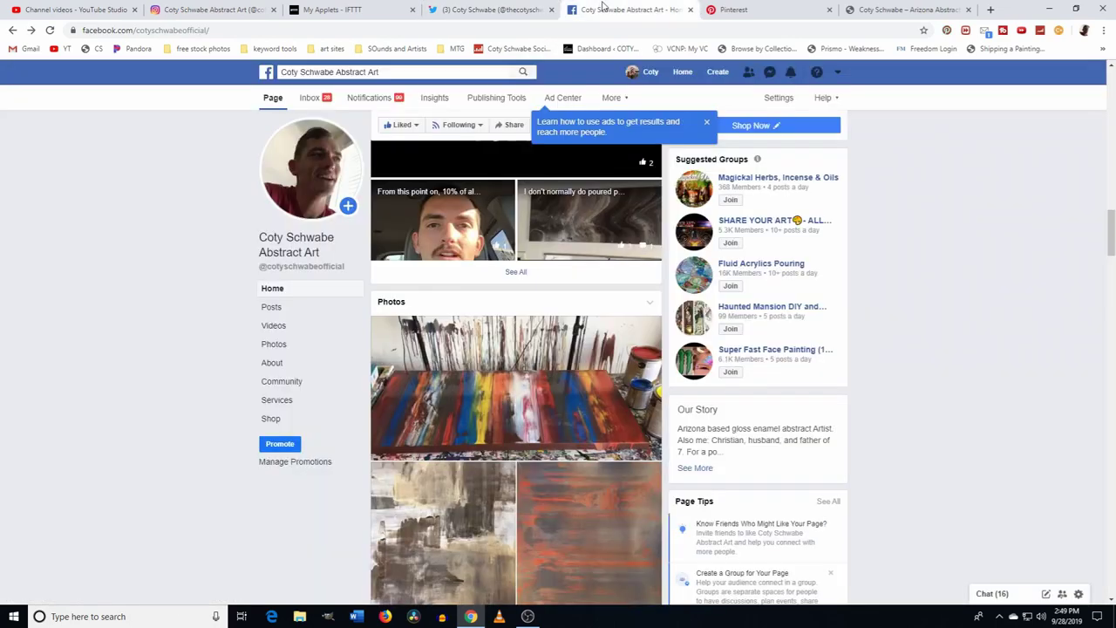
{"action": "left_click", "coordinate": [509, 399]}
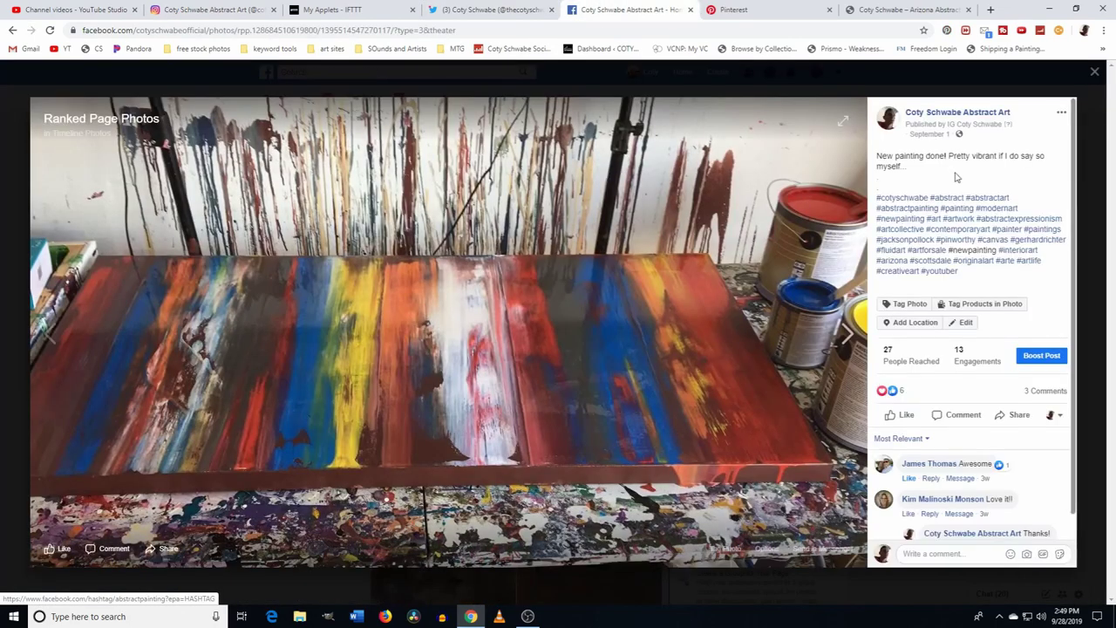
Step: Go back to the Pinterest pins list, open the "New painting done!" pin and expand its full description
{"action": "left_click", "coordinate": [745, 12]}
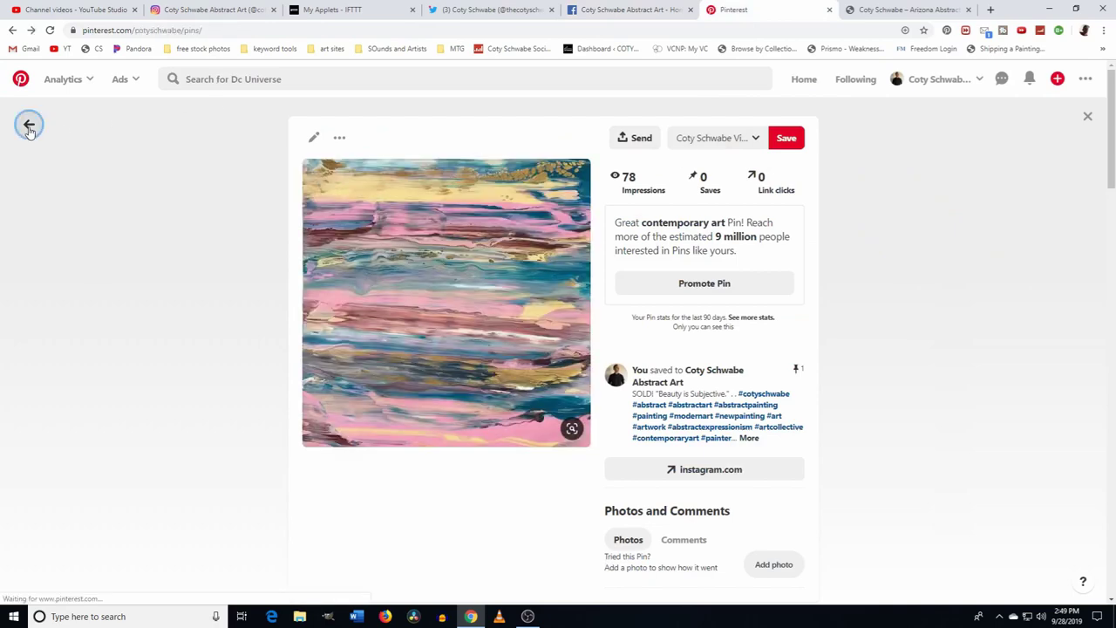
{"action": "left_click", "coordinate": [29, 124]}
{"action": "left_click", "coordinate": [286, 433]}
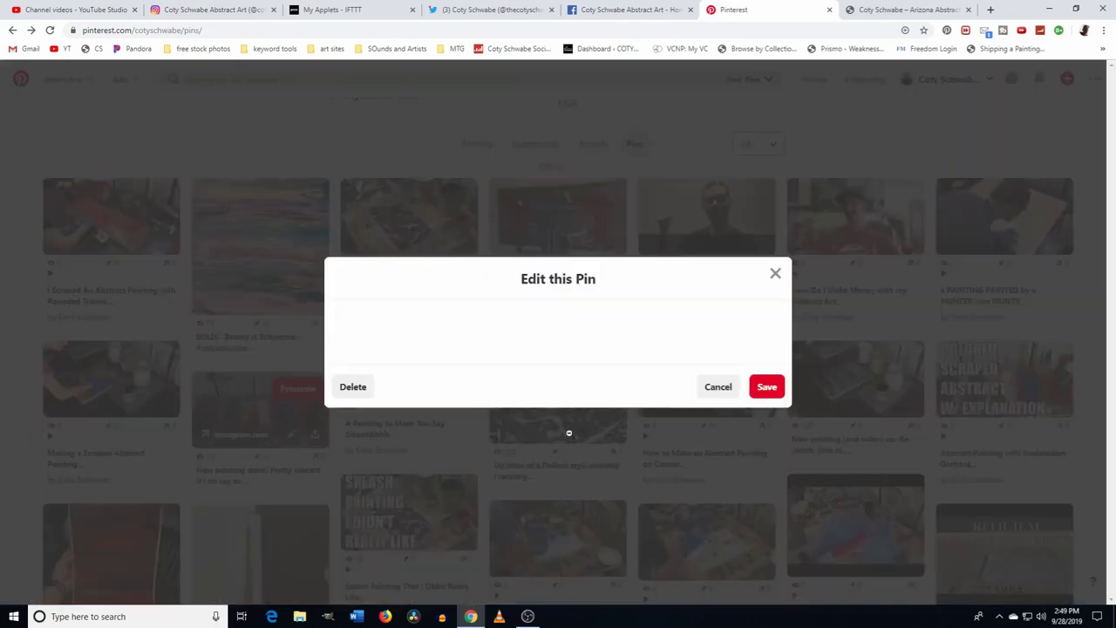
{"action": "left_click", "coordinate": [775, 204]}
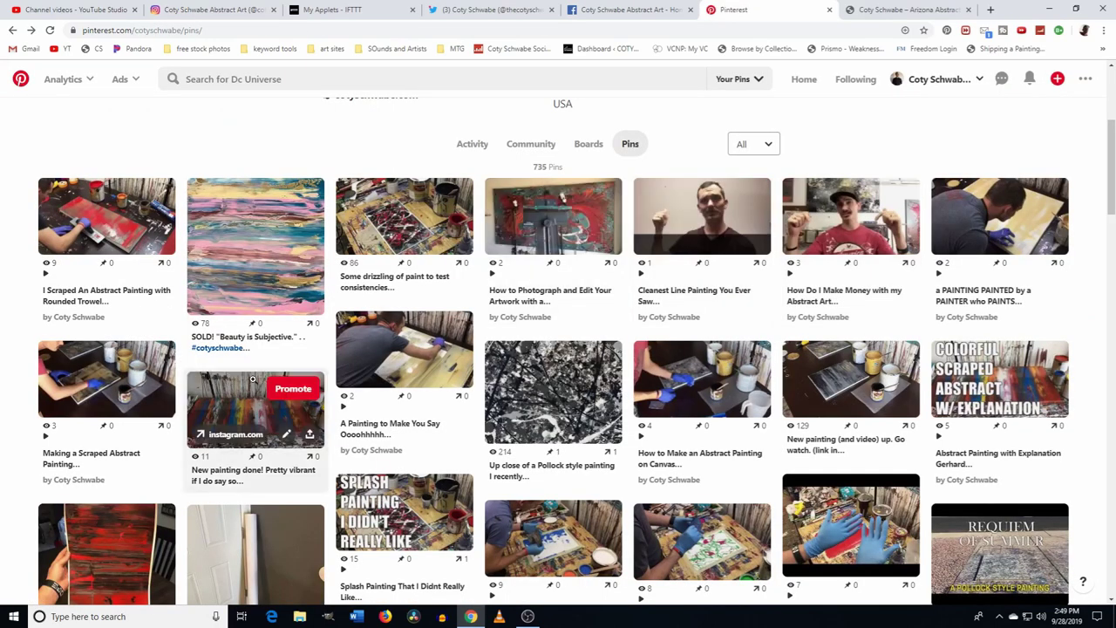
{"action": "left_click", "coordinate": [305, 406]}
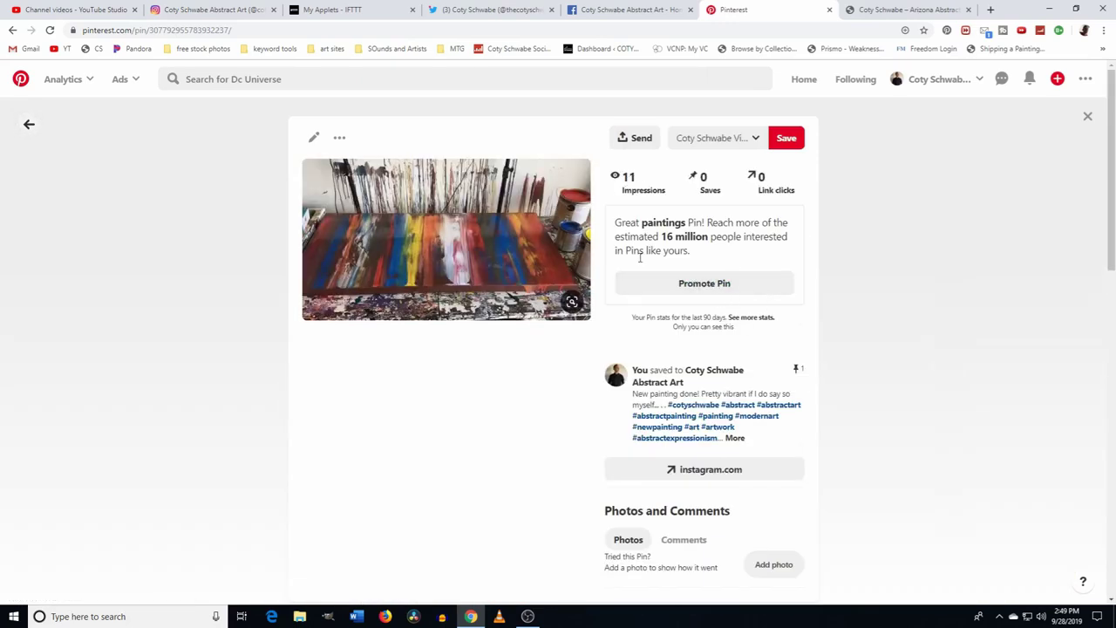
{"action": "left_click", "coordinate": [735, 438]}
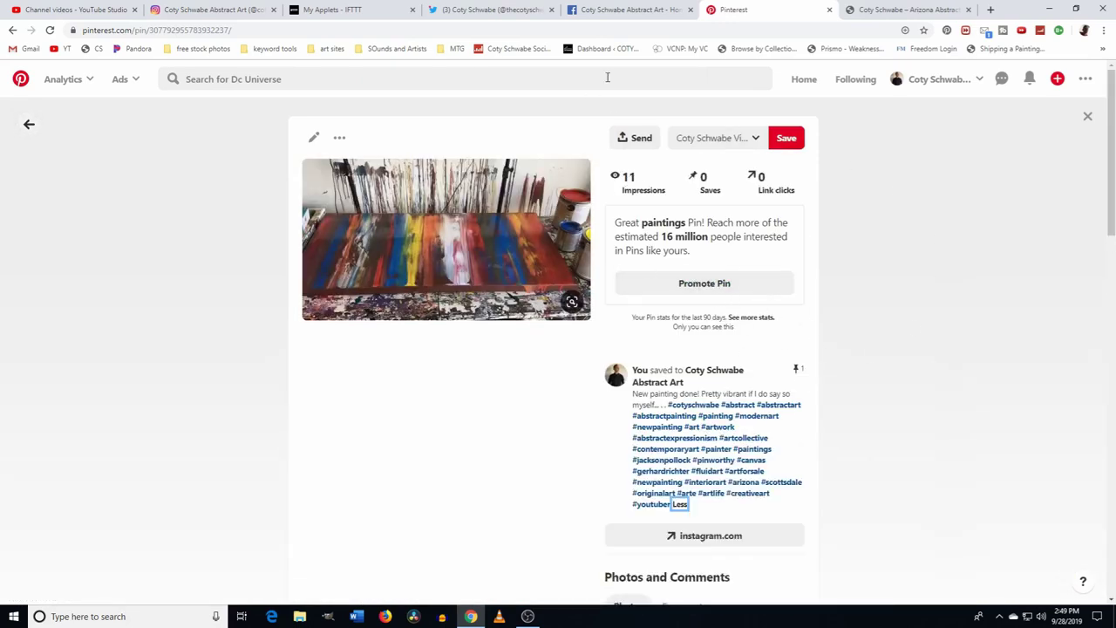
Step: Open the IFTTT applet that pins Instagrams by specific hashtag, and search IFTTT for "instagram pinterest"
{"action": "left_click", "coordinate": [366, 10]}
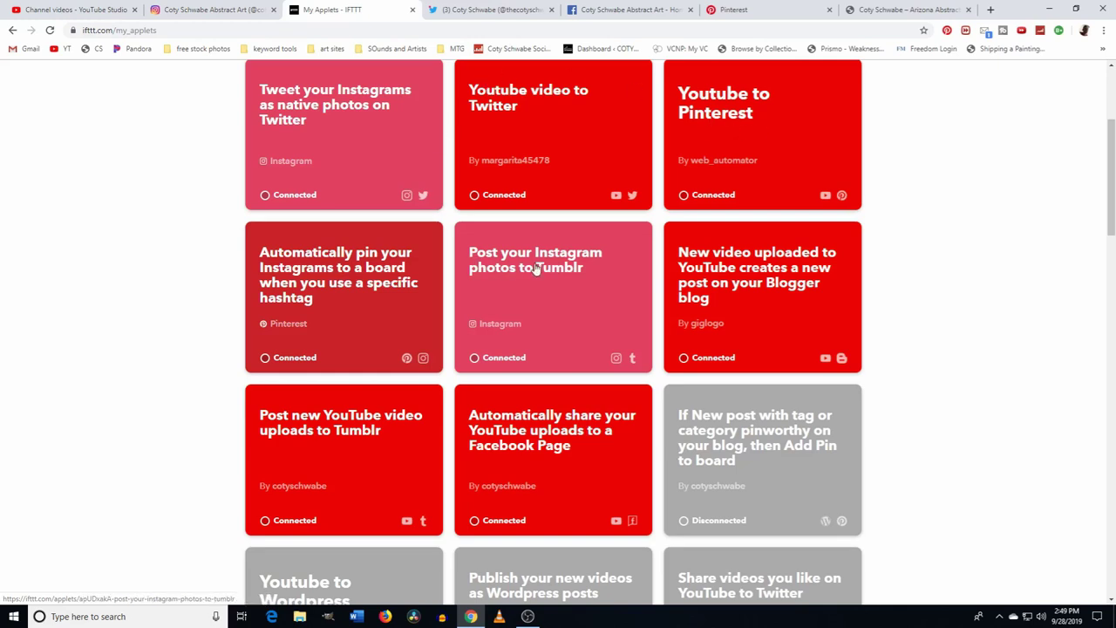
{"action": "left_click", "coordinate": [355, 316]}
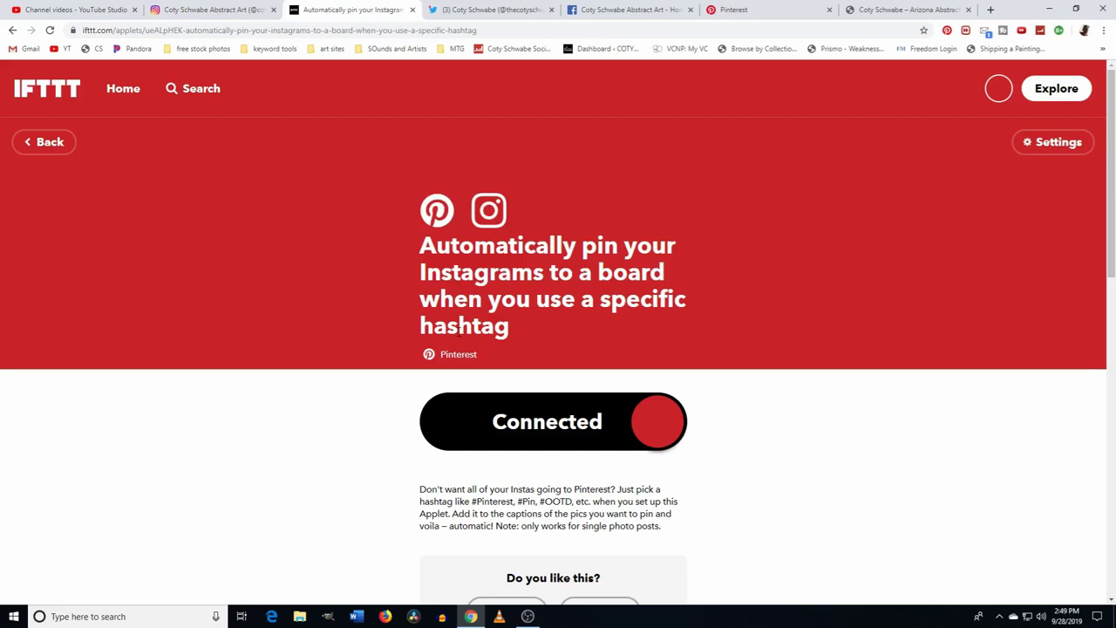
{"action": "left_click", "coordinate": [203, 90]}
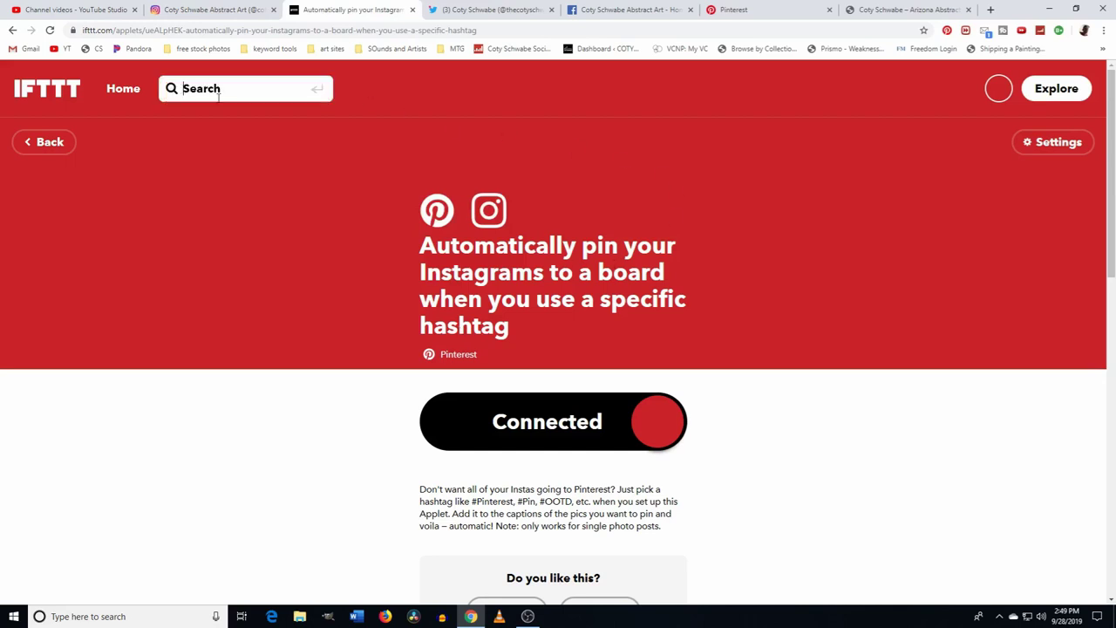
{"action": "type", "text": "instagram pinterest"}
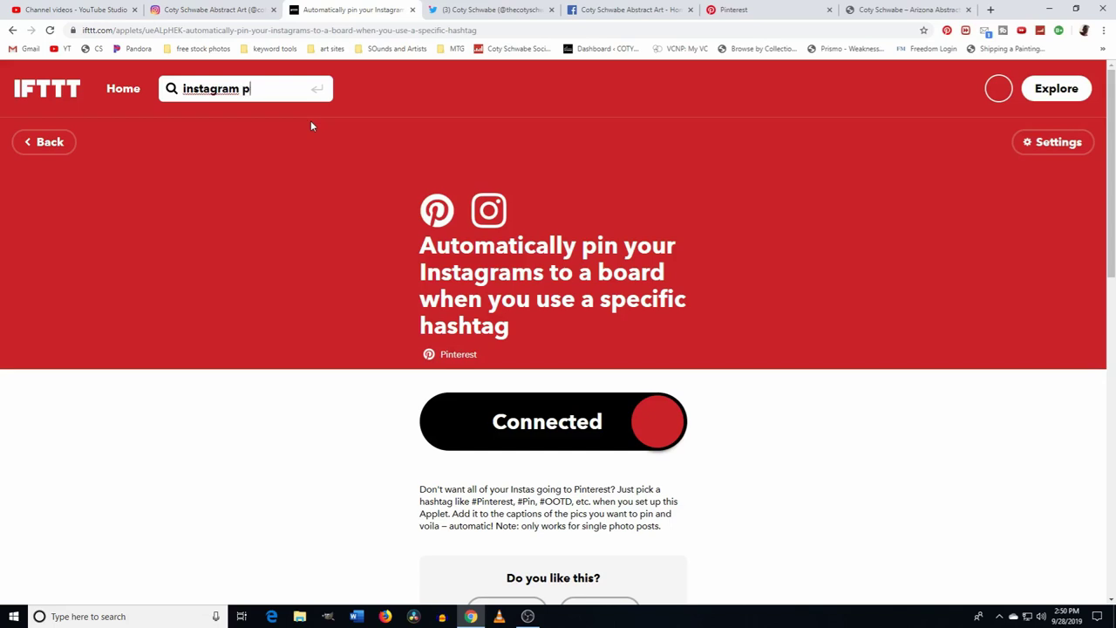
{"action": "key", "text": "Return"}
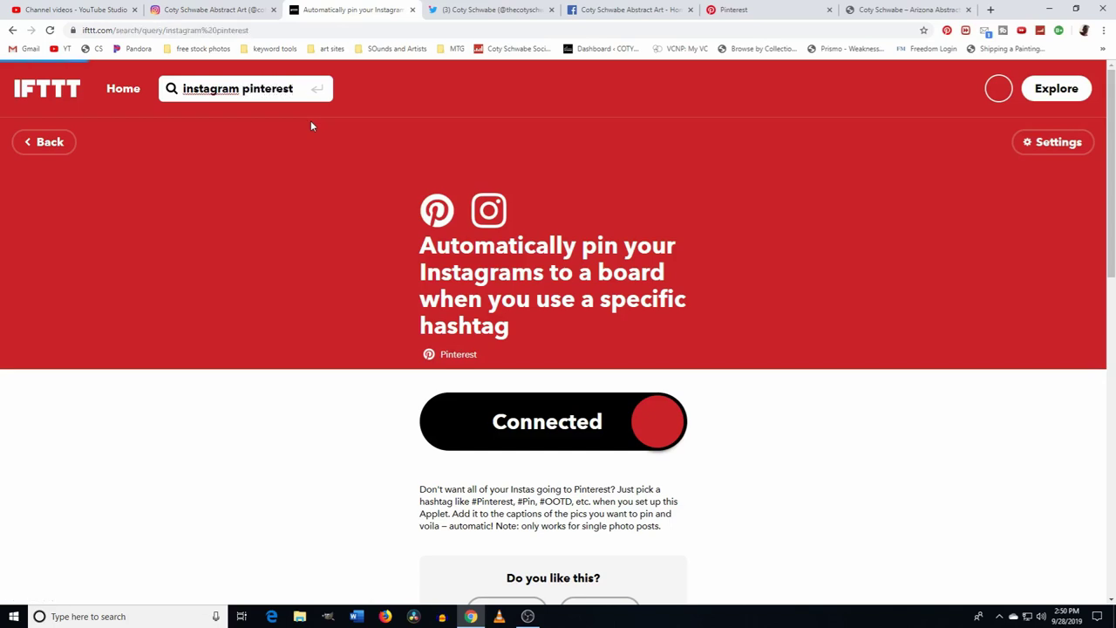
Step: Examine the available Instagram and Pinterest connections in the IFTTT search results
{"action": "scroll", "coordinate": [426, 323], "scroll_direction": "down", "scroll_amount": 5}
{"action": "scroll", "coordinate": [423, 401], "scroll_direction": "down", "scroll_amount": 3}
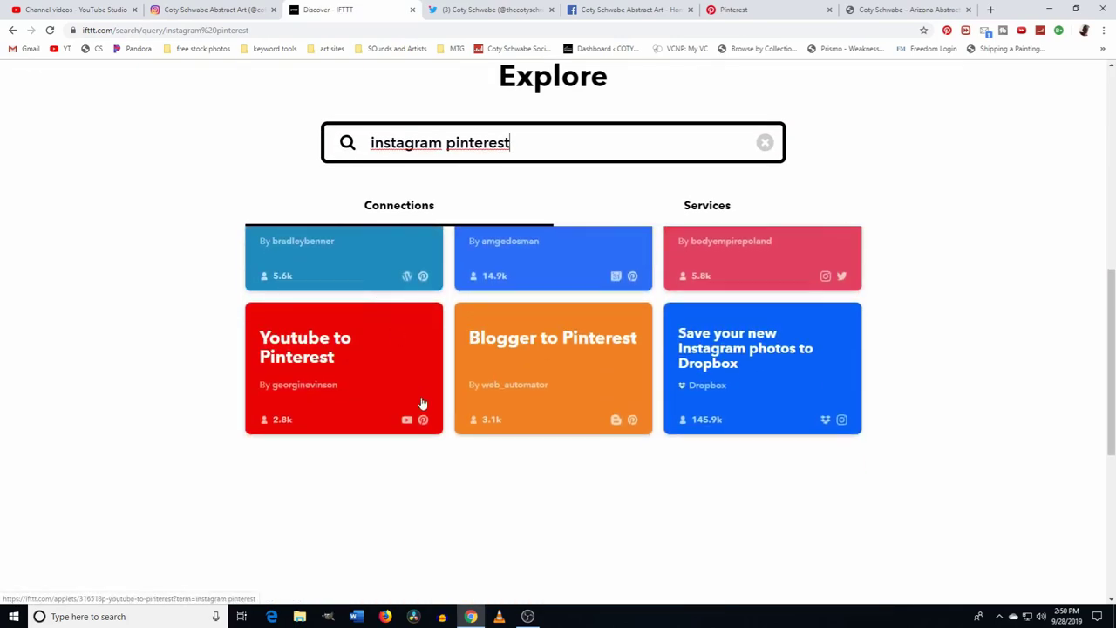
{"action": "scroll", "coordinate": [500, 401], "scroll_direction": "up", "scroll_amount": 7}
{"action": "scroll", "coordinate": [606, 460], "scroll_direction": "up", "scroll_amount": 1}
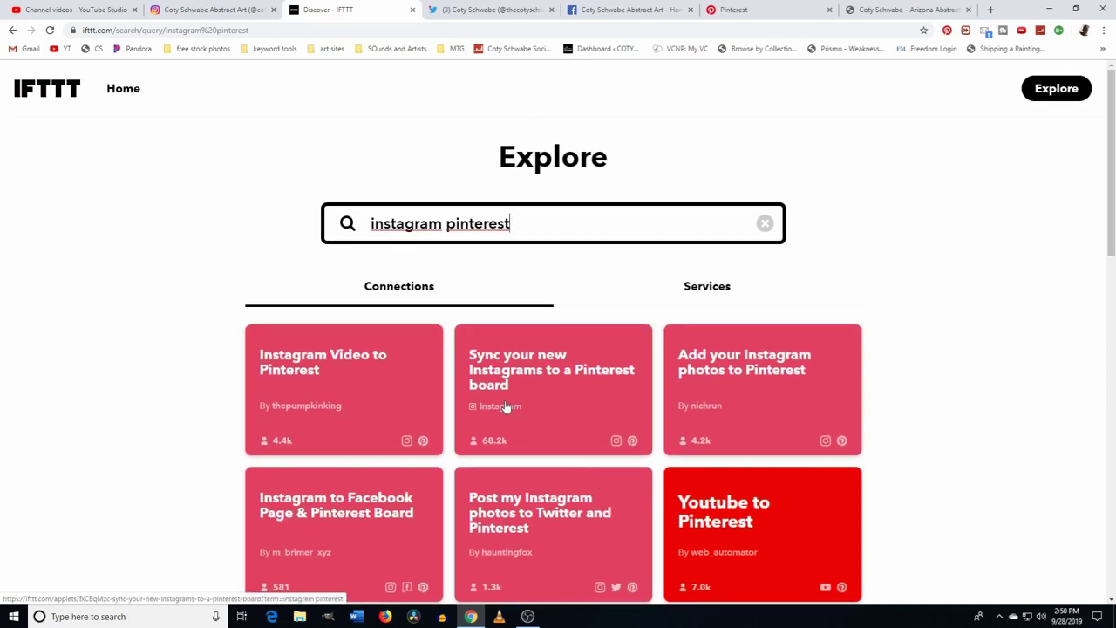
{"action": "scroll", "coordinate": [575, 500], "scroll_direction": "down", "scroll_amount": 1}
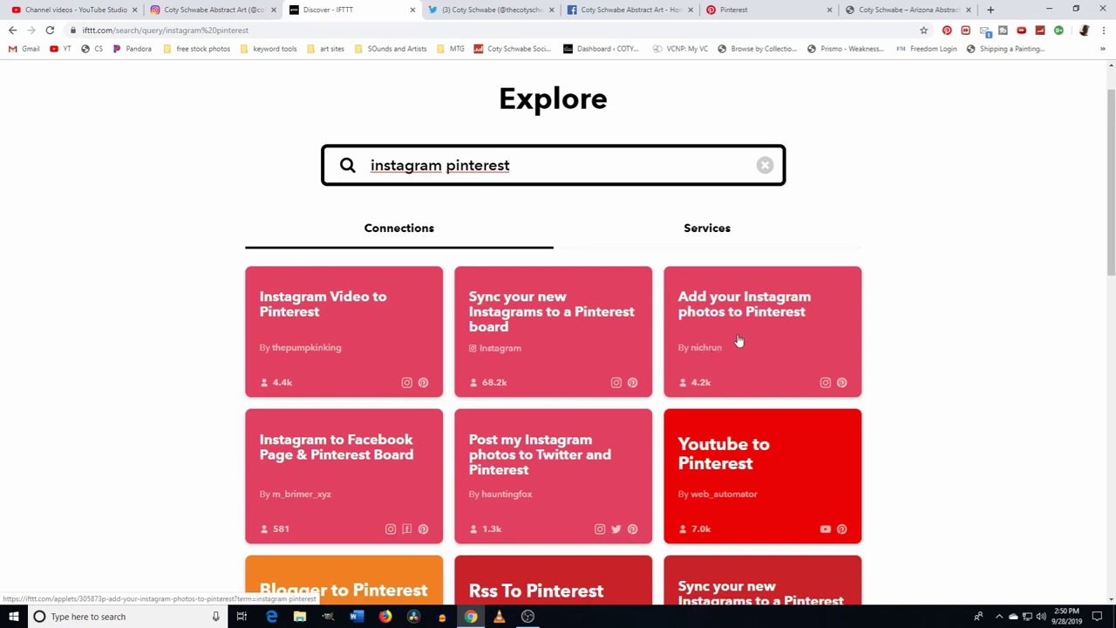
{"action": "scroll", "coordinate": [738, 340], "scroll_direction": "up", "scroll_amount": 2}
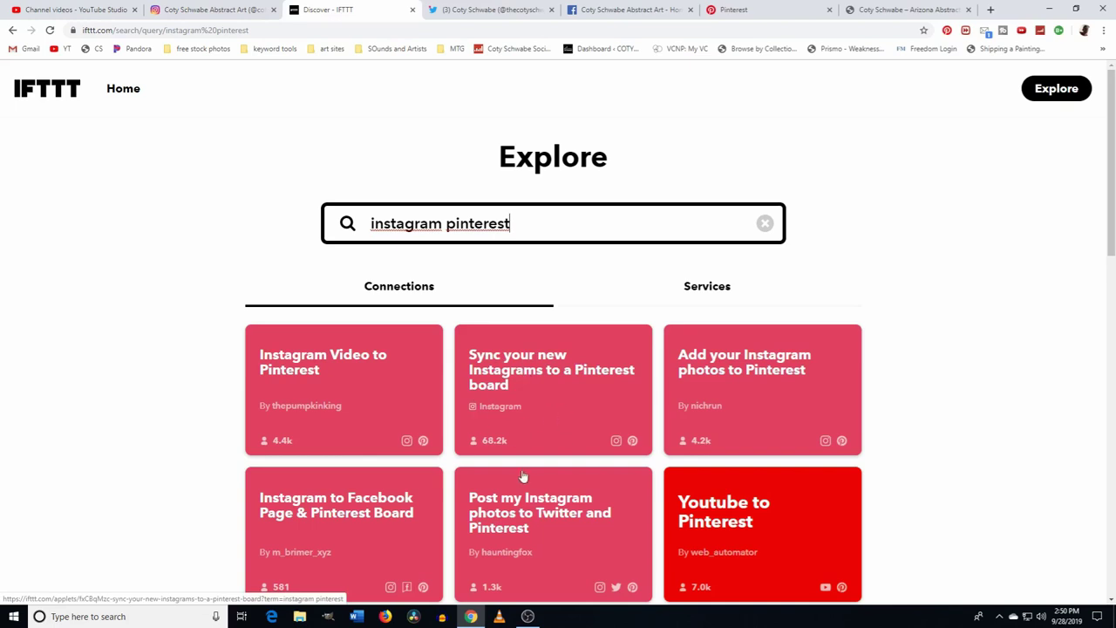
{"action": "scroll", "coordinate": [523, 436], "scroll_direction": "down", "scroll_amount": 2}
{"action": "scroll", "coordinate": [524, 408], "scroll_direction": "up", "scroll_amount": 2}
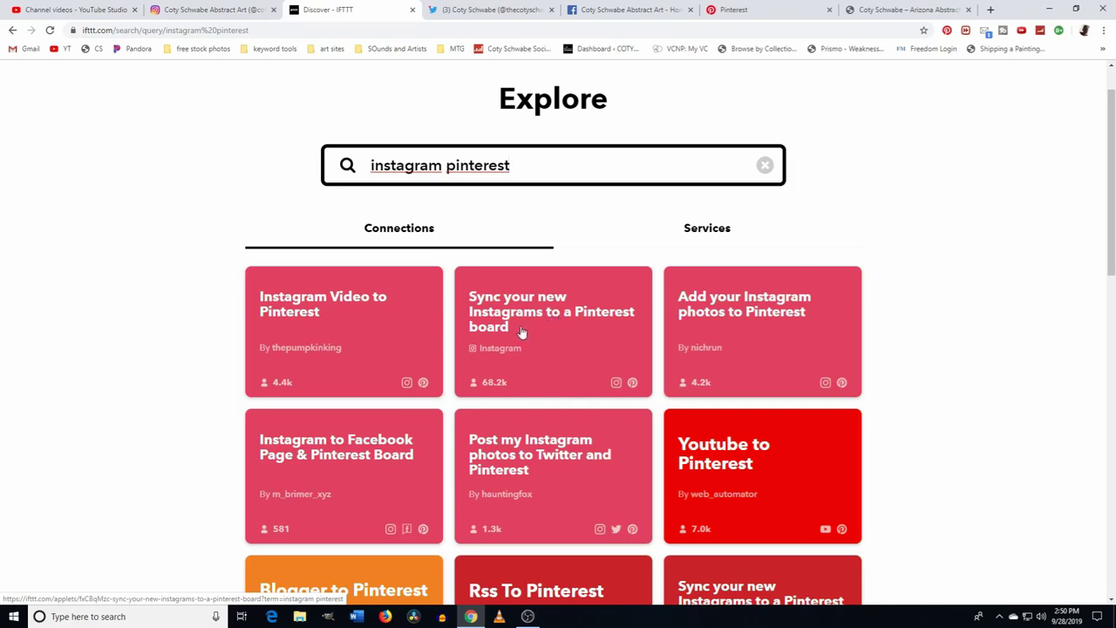
Step: Revisit the Instagram post and the YouTube Studio video list, and review the IFTTT search results again
{"action": "left_click", "coordinate": [225, 10]}
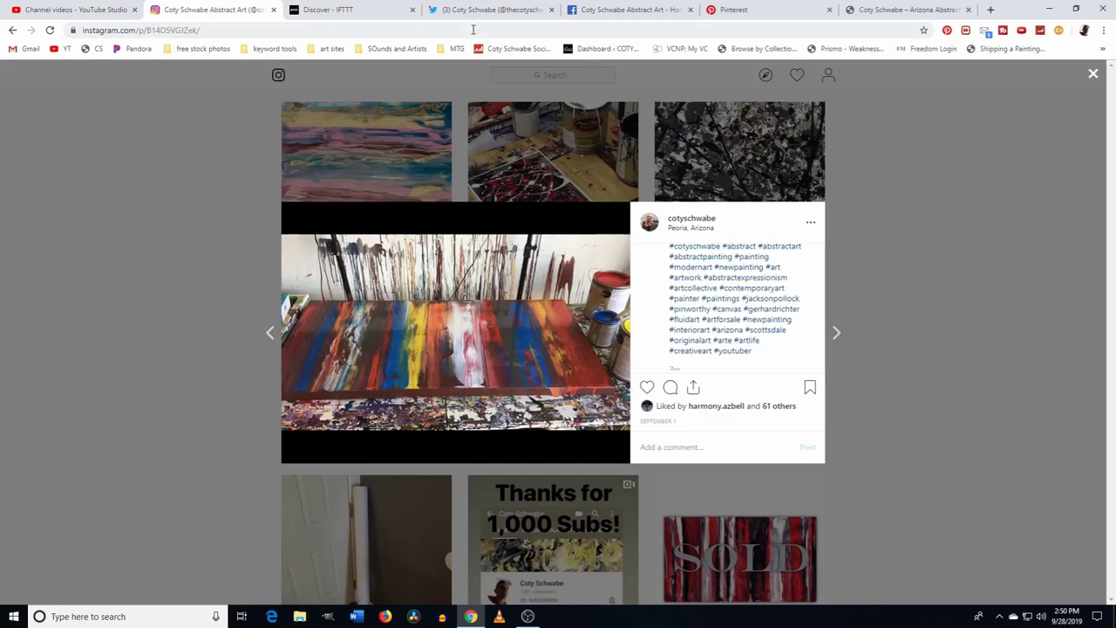
{"action": "left_click", "coordinate": [92, 10]}
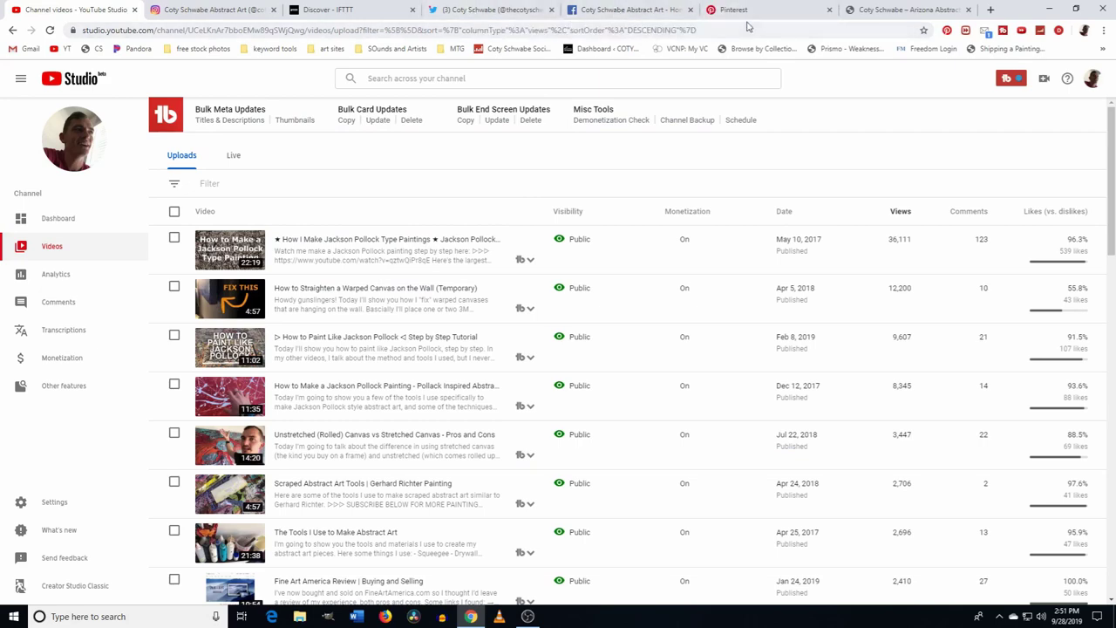
{"action": "left_click", "coordinate": [368, 7]}
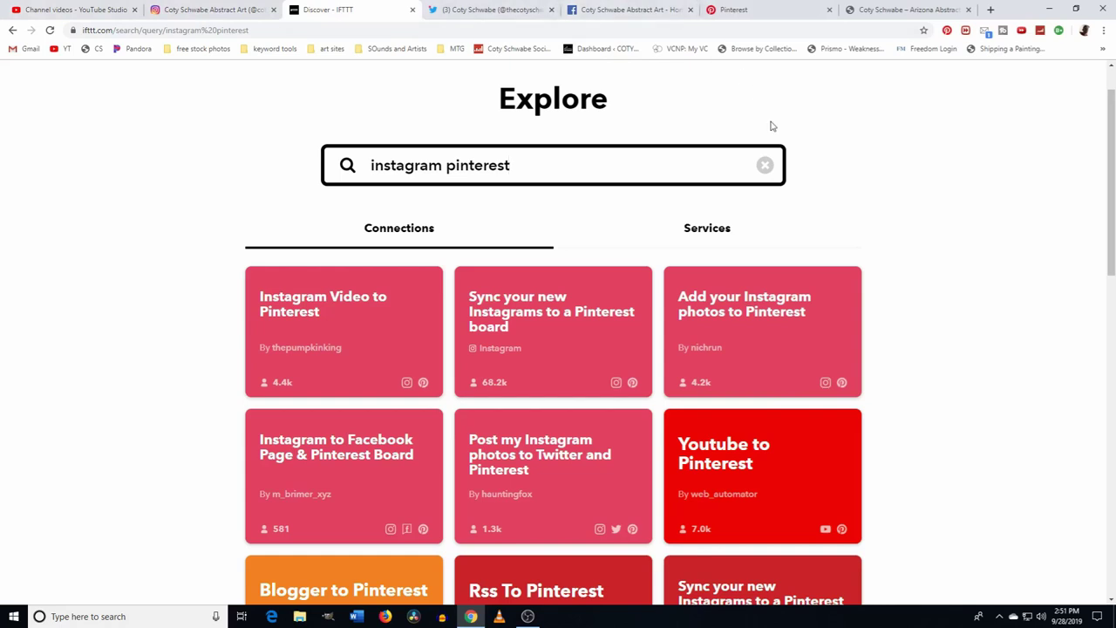
{"action": "scroll", "coordinate": [251, 260], "scroll_direction": "down", "scroll_amount": 1}
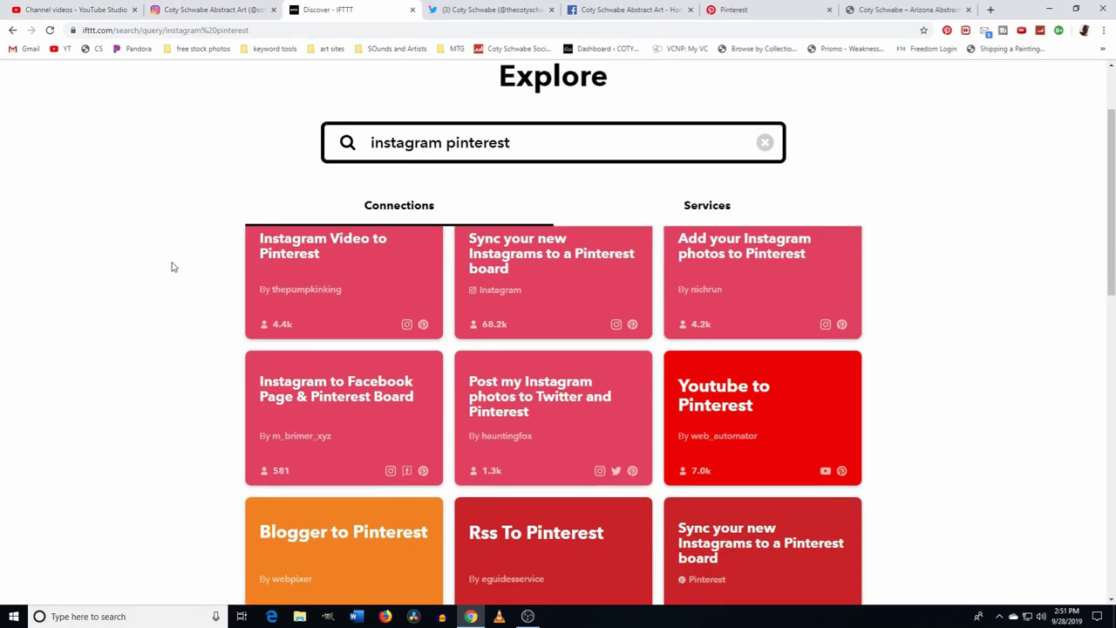
{"action": "scroll", "coordinate": [162, 374], "scroll_direction": "down", "scroll_amount": 1}
{"action": "scroll", "coordinate": [287, 163], "scroll_direction": "up", "scroll_amount": 2}
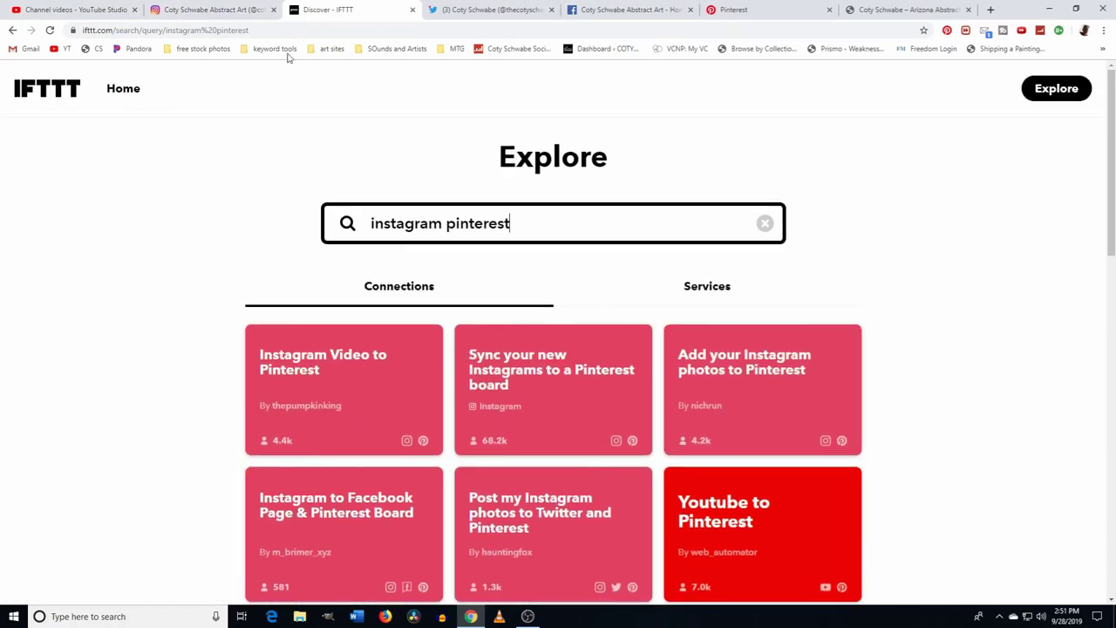
Step: Go back from the search results to My Applets and look over the connected applets
{"action": "left_click", "coordinate": [12, 30]}
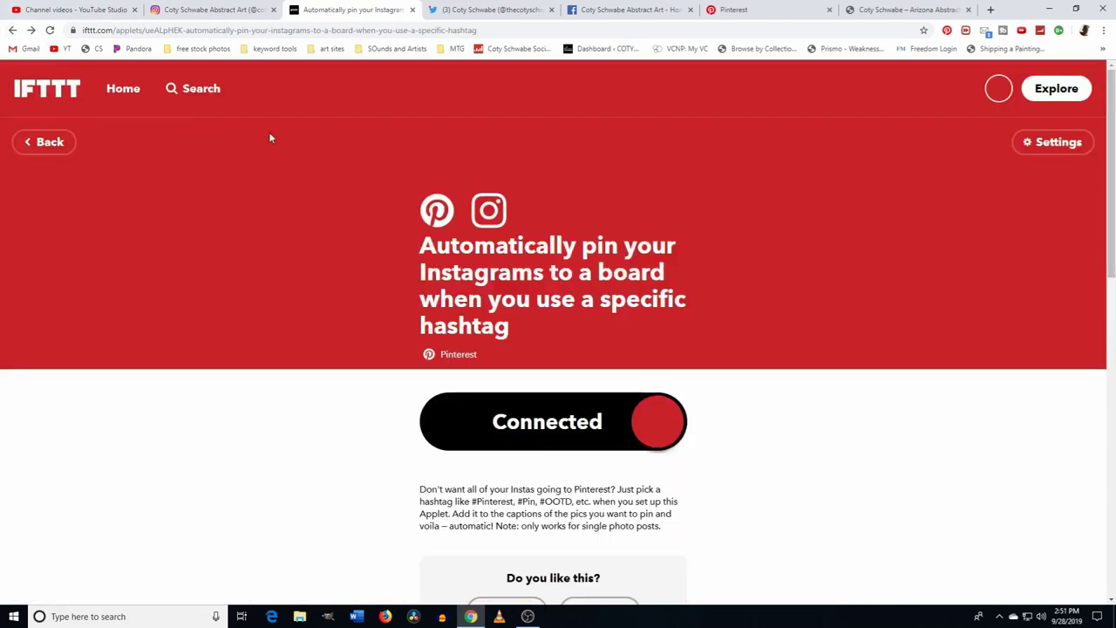
{"action": "left_click", "coordinate": [13, 30]}
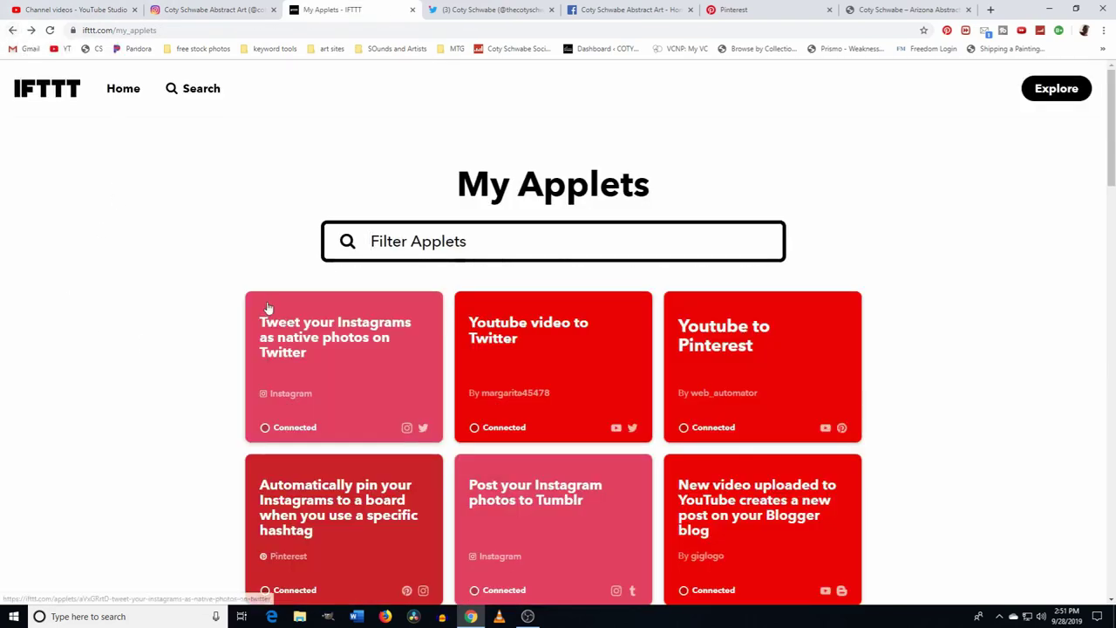
{"action": "scroll", "coordinate": [331, 296], "scroll_direction": "down", "scroll_amount": 2}
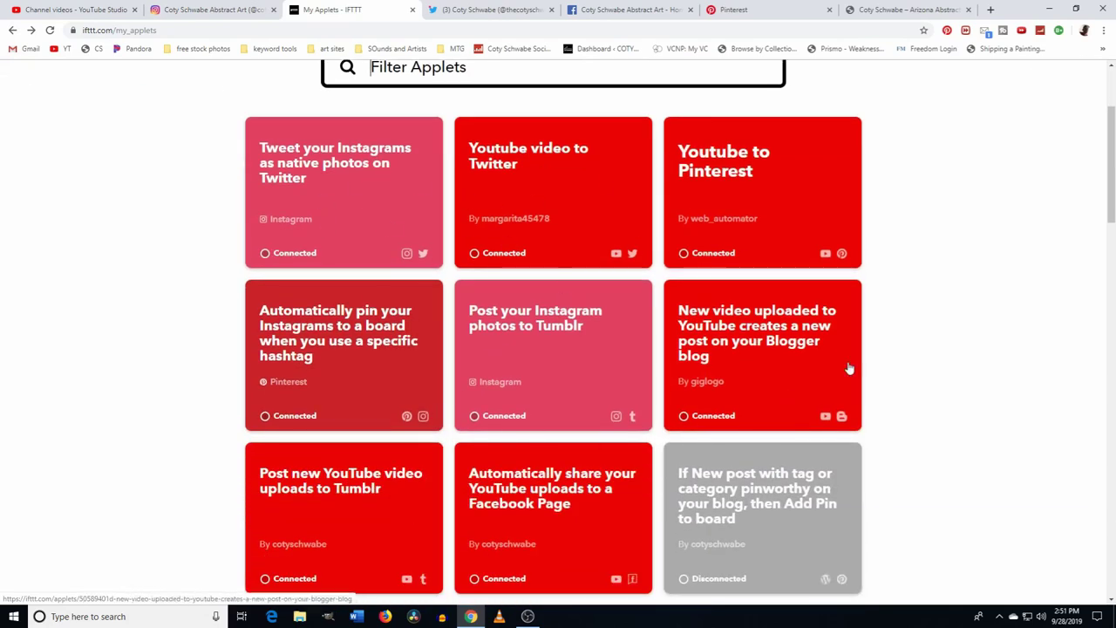
Step: Open the applet that automatically pins Instagrams to a board by specific hashtag from My Applets and read its description
{"action": "scroll", "coordinate": [1001, 305], "scroll_direction": "up", "scroll_amount": 2}
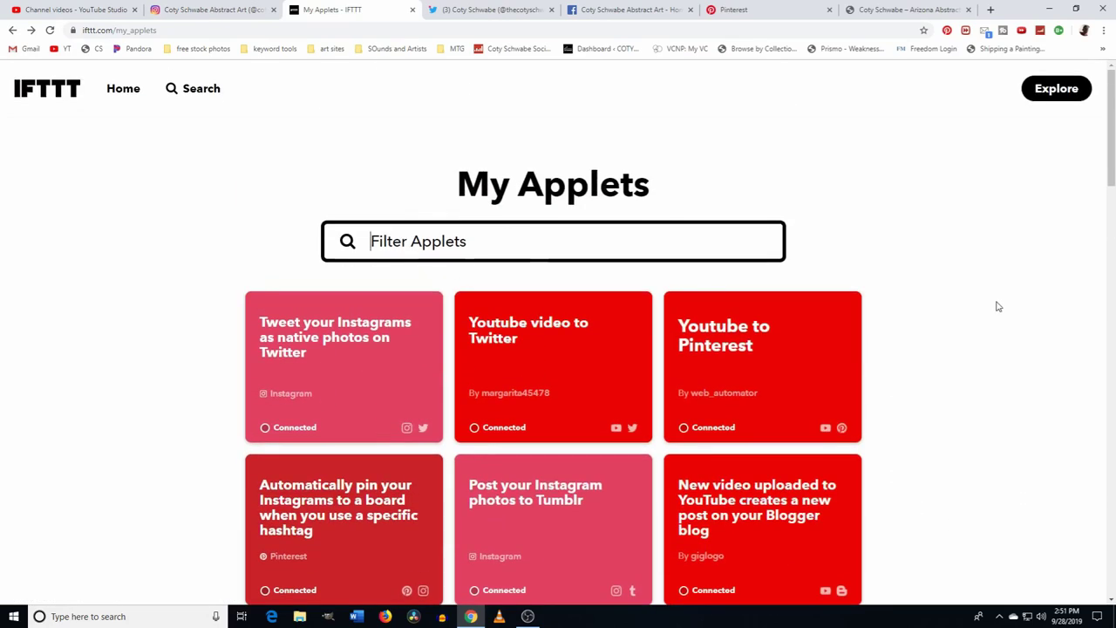
{"action": "scroll", "coordinate": [949, 277], "scroll_direction": "down", "scroll_amount": 3}
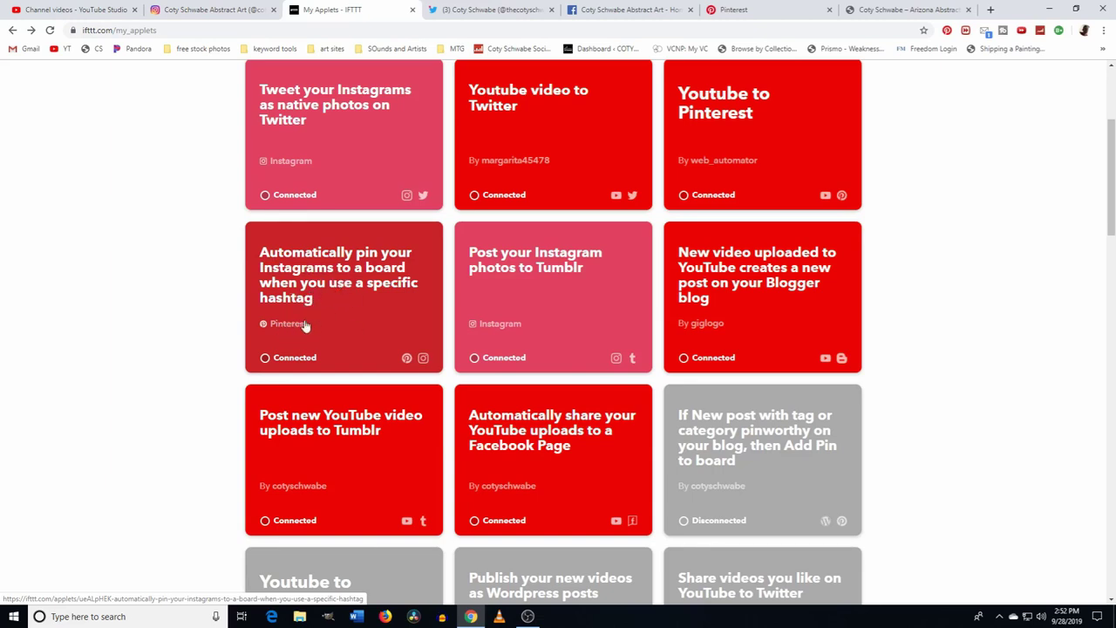
{"action": "left_click", "coordinate": [356, 314]}
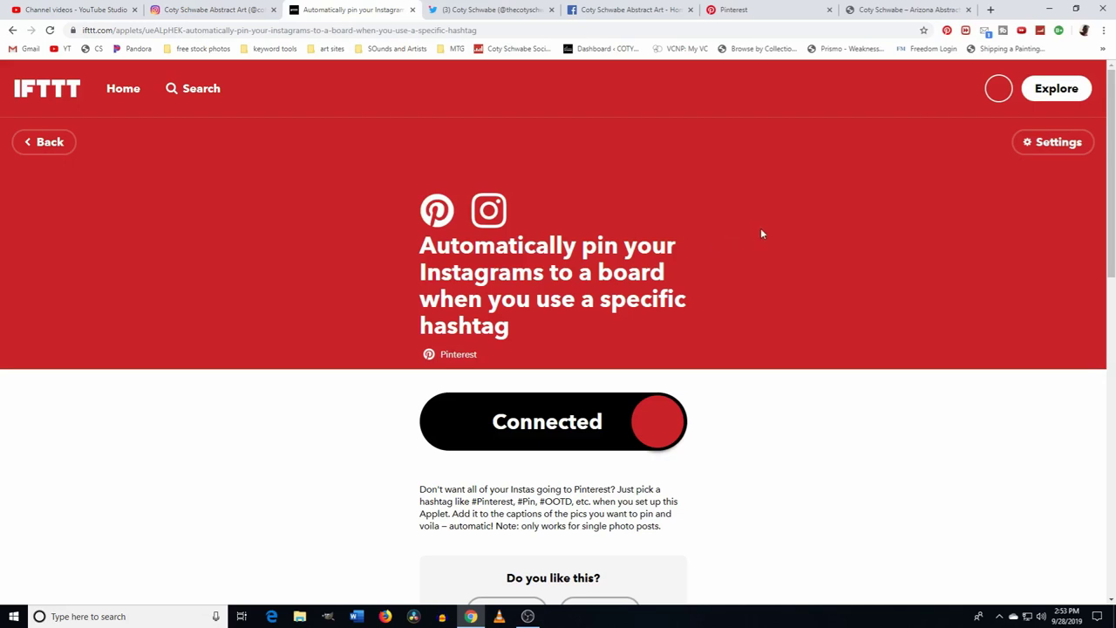
{"action": "scroll", "coordinate": [756, 280], "scroll_direction": "down", "scroll_amount": 1}
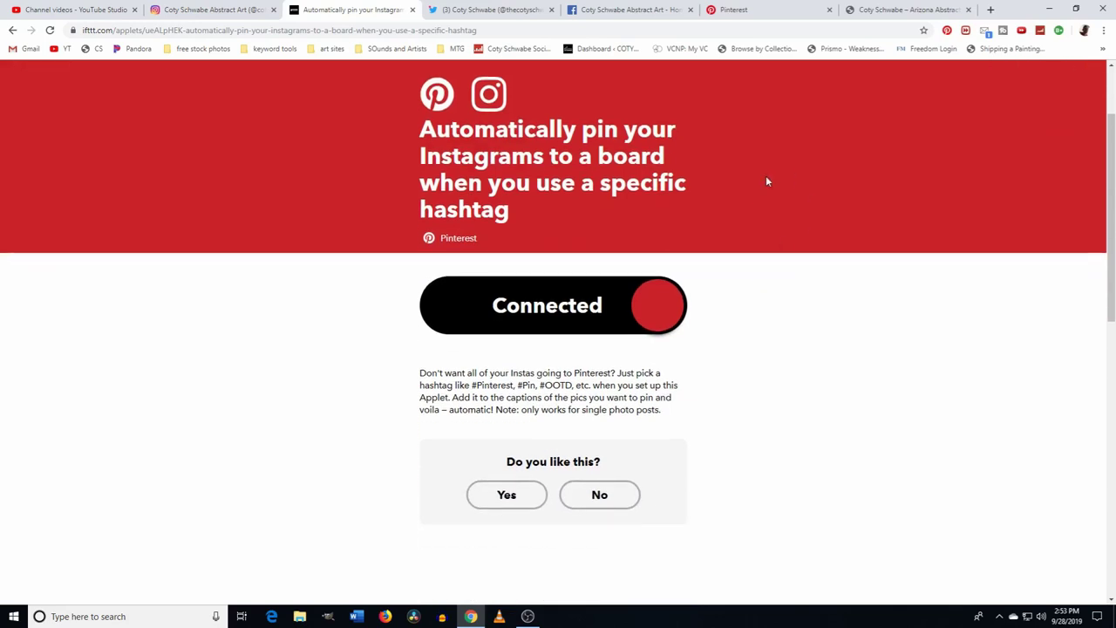
{"action": "scroll", "coordinate": [730, 246], "scroll_direction": "down", "scroll_amount": 2}
{"action": "scroll", "coordinate": [735, 254], "scroll_direction": "up", "scroll_amount": 2}
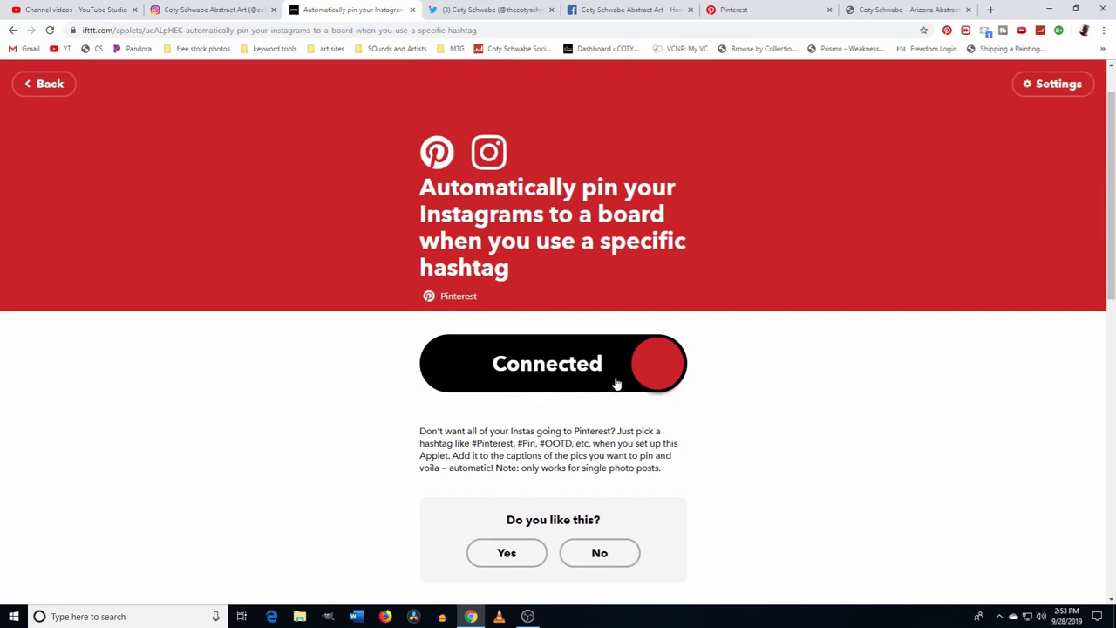
Step: View the Instagram service page linked from the applet, and return to the applet page to look it over
{"action": "left_click", "coordinate": [488, 151]}
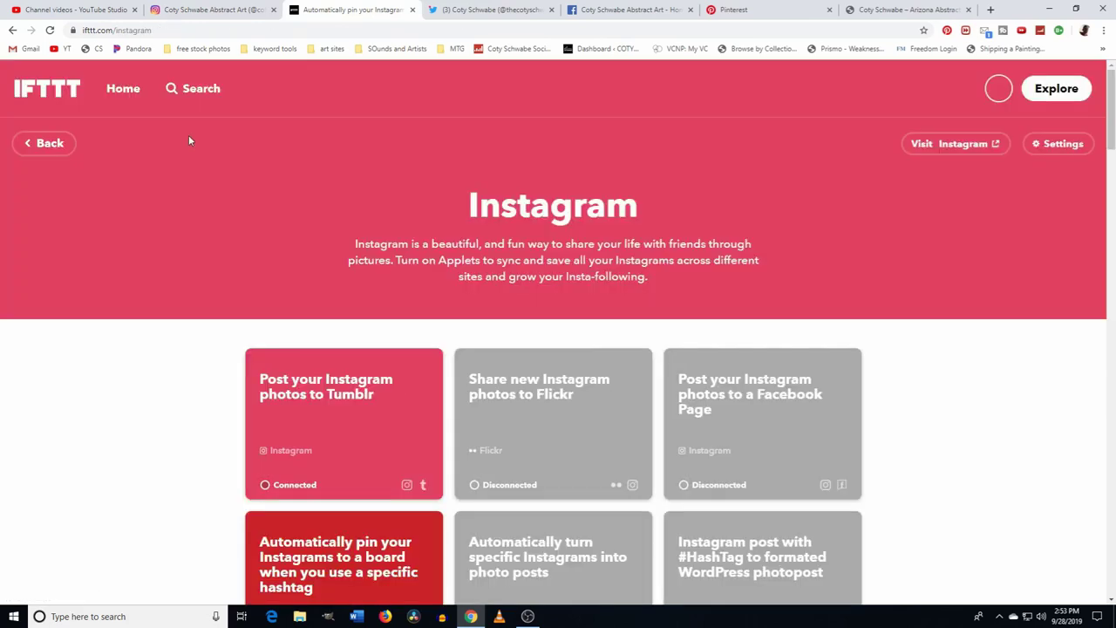
{"action": "left_click", "coordinate": [13, 30]}
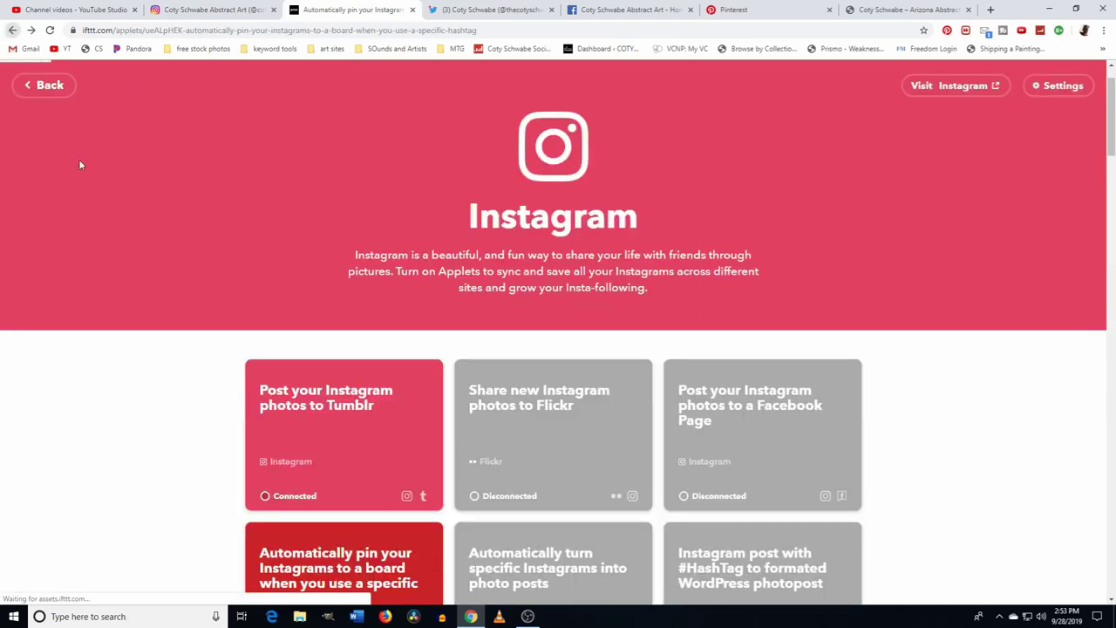
{"action": "scroll", "coordinate": [738, 418], "scroll_direction": "down", "scroll_amount": 5}
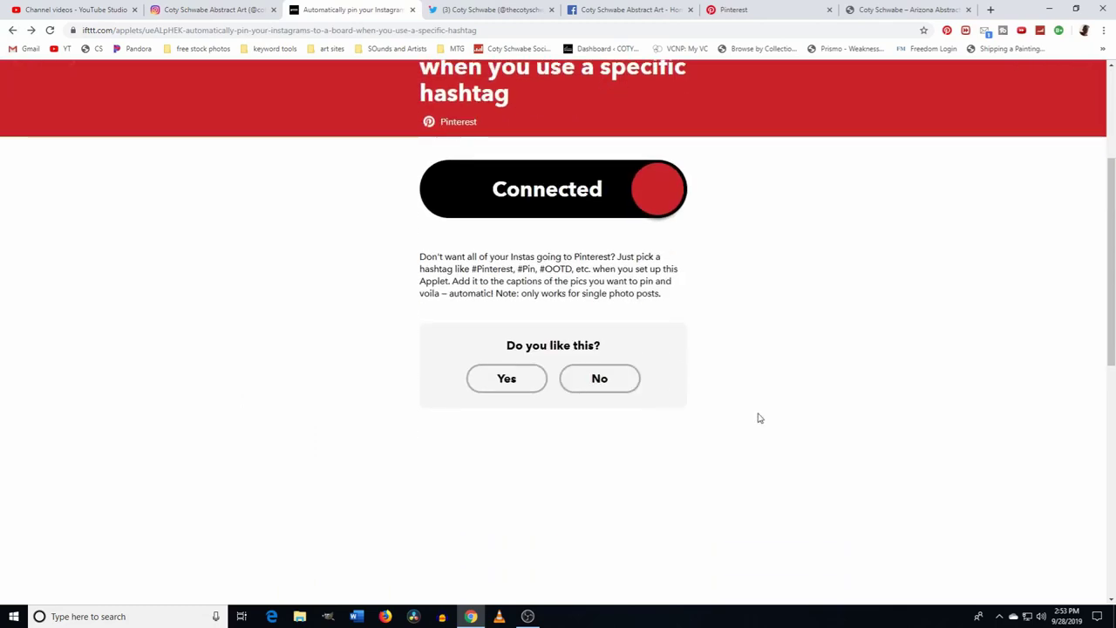
{"action": "scroll", "coordinate": [767, 417], "scroll_direction": "down", "scroll_amount": 2}
{"action": "scroll", "coordinate": [776, 410], "scroll_direction": "up", "scroll_amount": 7}
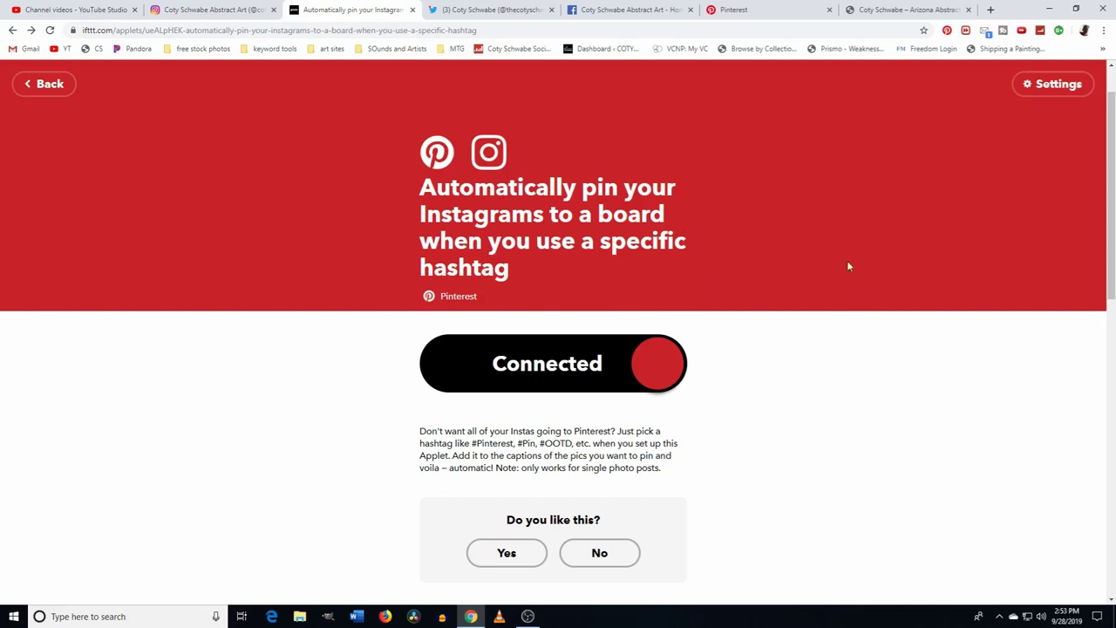
Step: Search IFTTT for "instagram to pinterest" and view the "Sync your new Instagrams to a Pinterest board" connection before returning to the results
{"action": "key", "text": "alt+Left"}
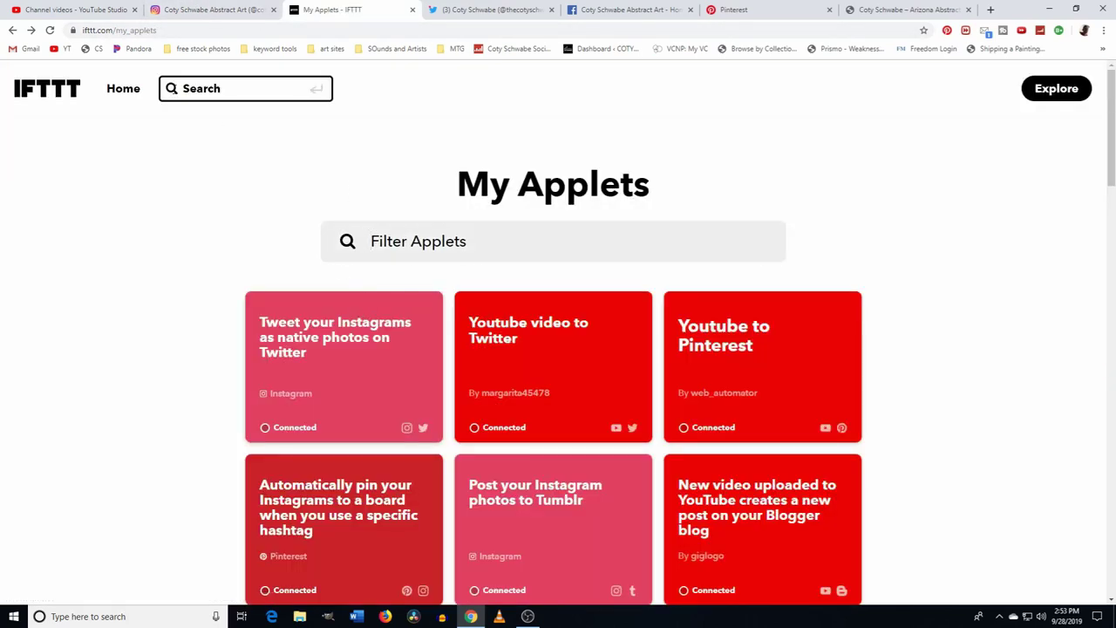
{"action": "type", "text": "instagram to pinterest"}
{"action": "key", "text": "Return"}
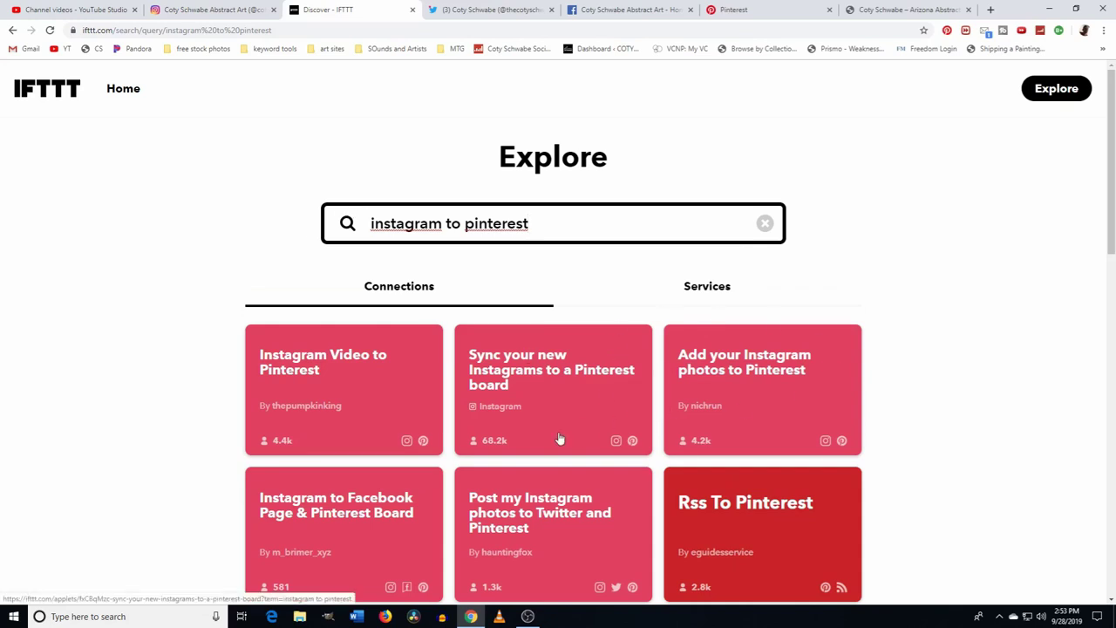
{"action": "left_click", "coordinate": [551, 387]}
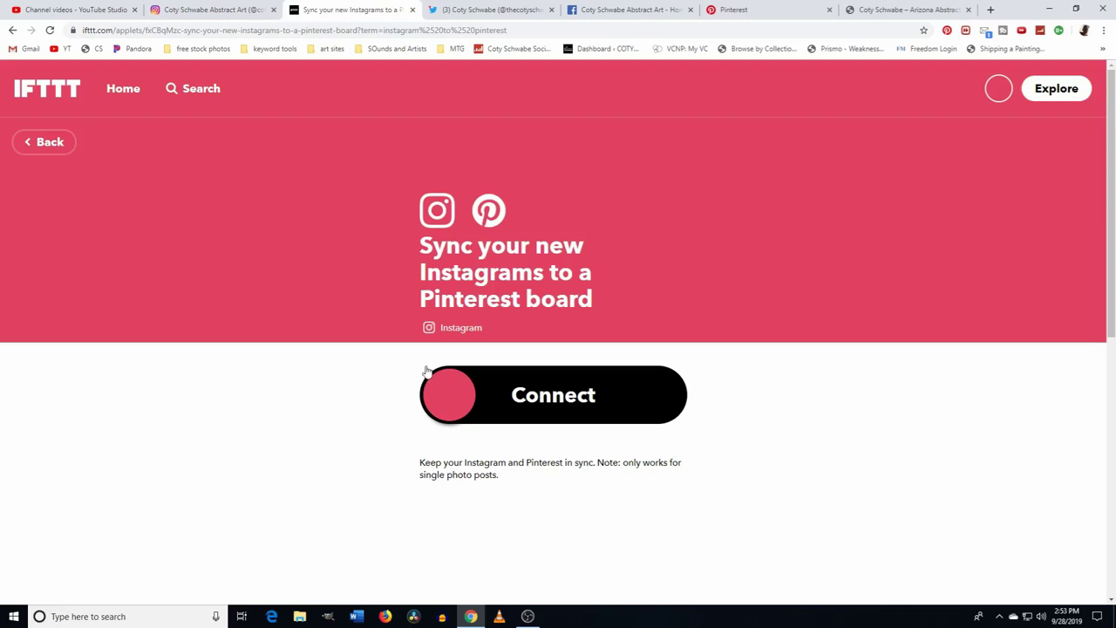
{"action": "left_click", "coordinate": [13, 31]}
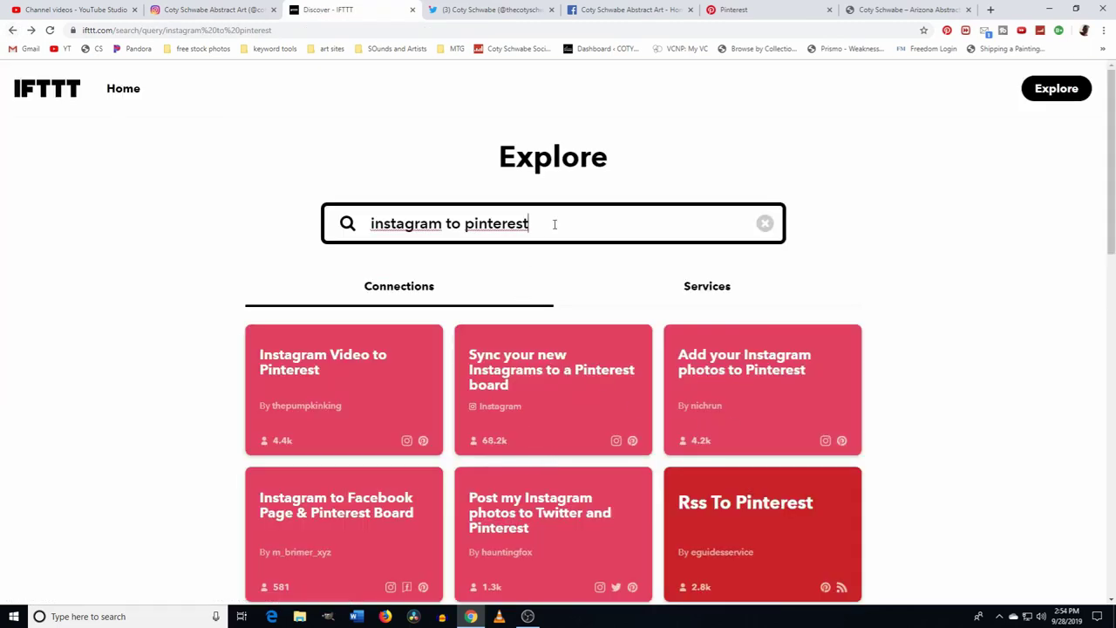
Step: Refine the search to "instagram to pinterest hashtag" and look through the matching connections
{"action": "type", "text": "hash"}
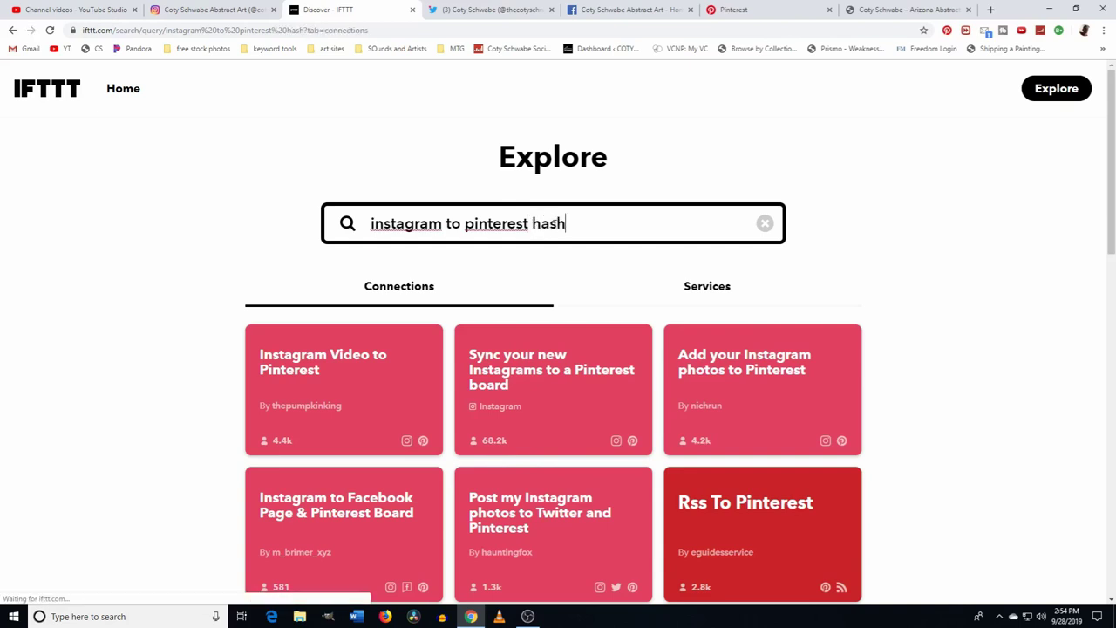
{"action": "type", "text": "tag"}
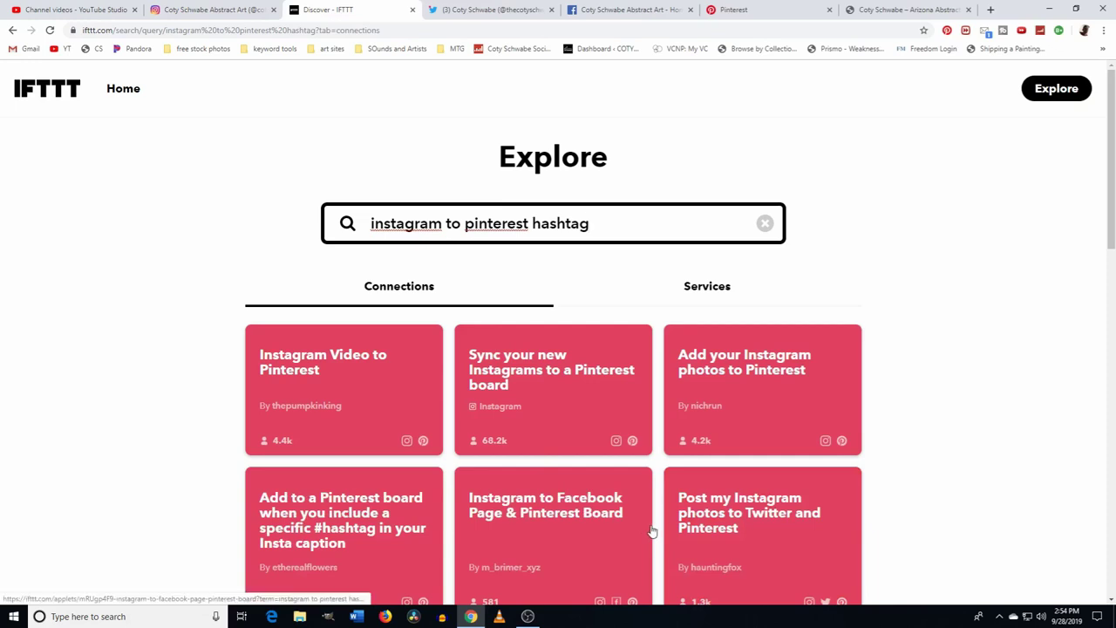
{"action": "scroll", "coordinate": [741, 386], "scroll_direction": "down", "scroll_amount": 1}
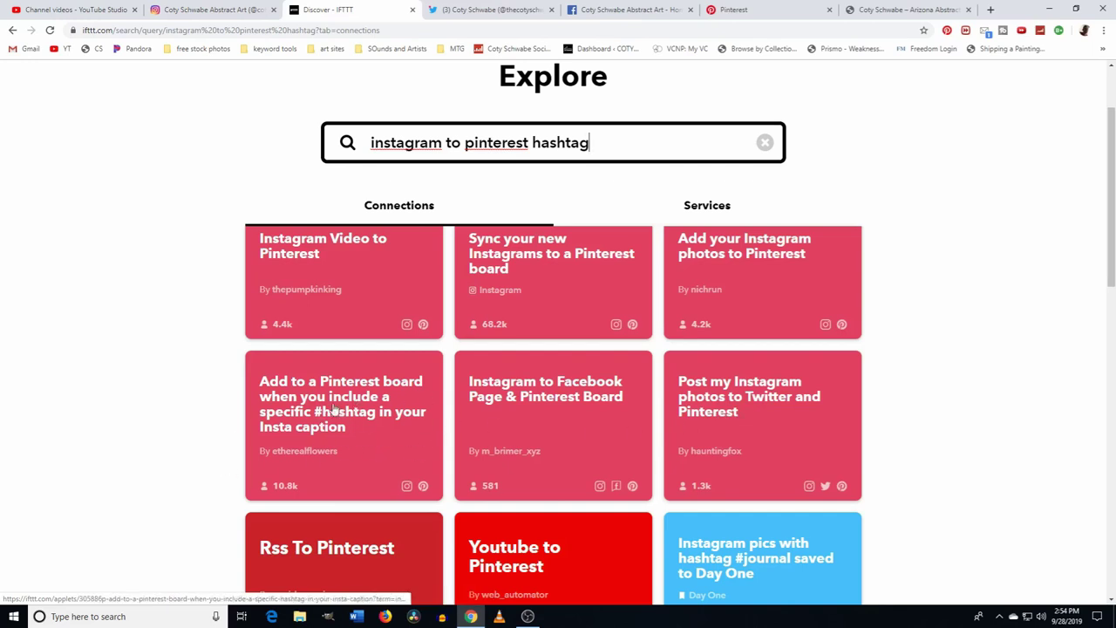
{"action": "scroll", "coordinate": [349, 424], "scroll_direction": "up", "scroll_amount": 1}
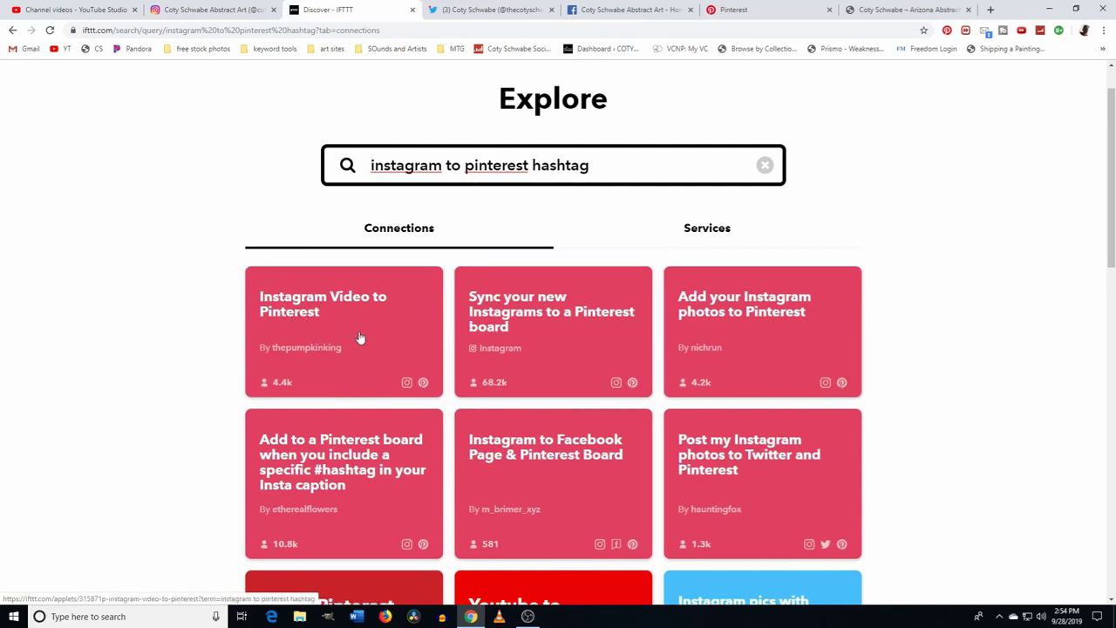
Step: Connect the "Add your Instagram photos to Pinterest" applet from the search results, and disconnect it again
{"action": "left_click", "coordinate": [705, 348]}
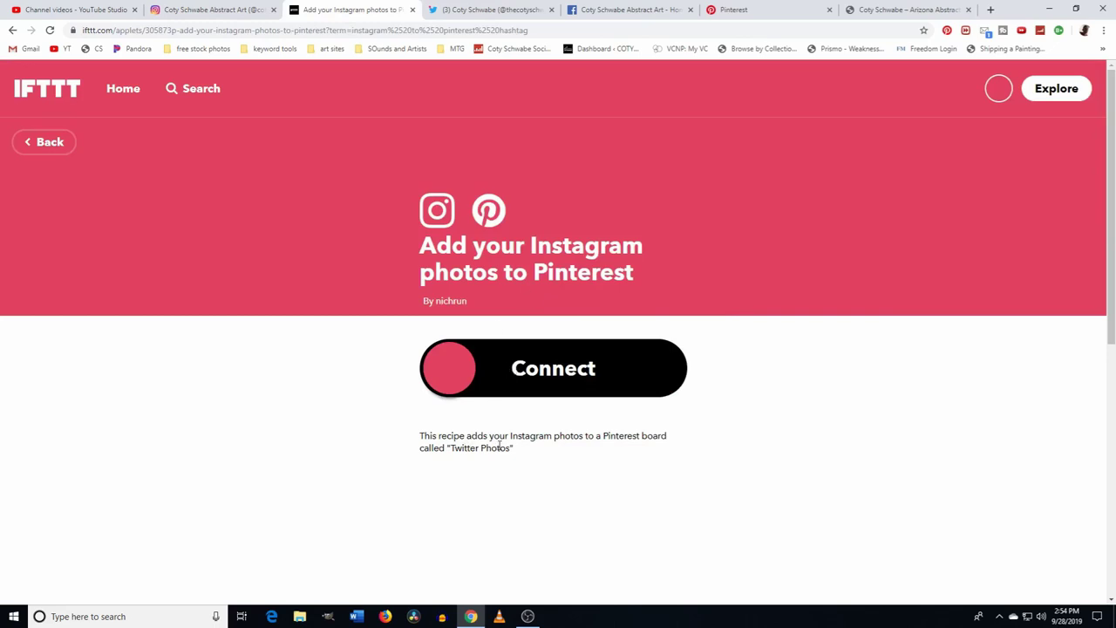
{"action": "left_click", "coordinate": [568, 370]}
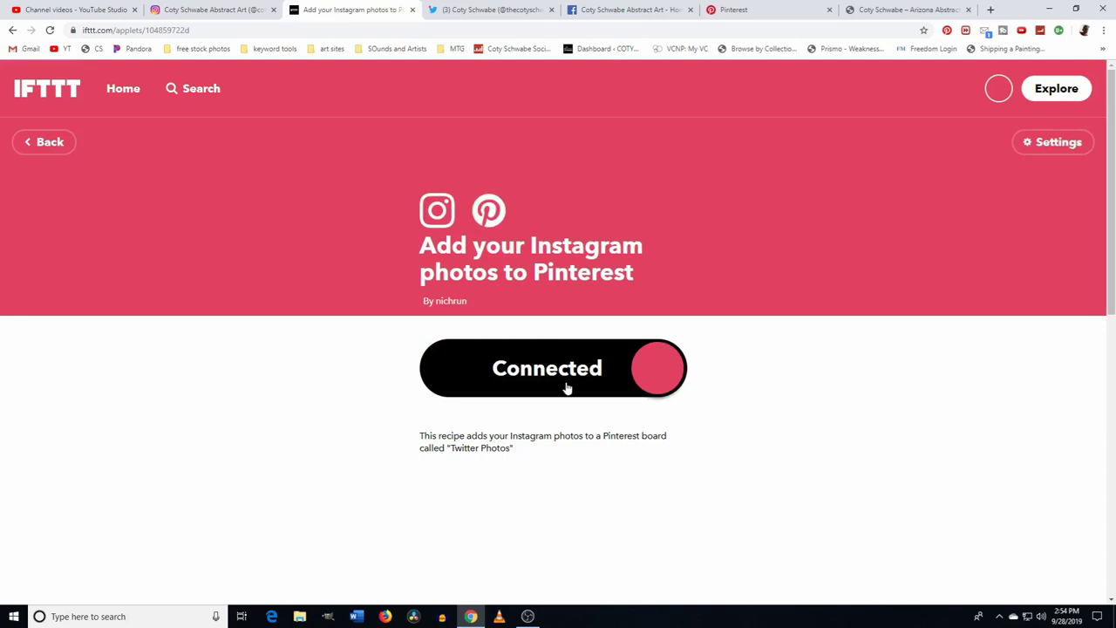
{"action": "scroll", "coordinate": [520, 423], "scroll_direction": "down", "scroll_amount": 3}
{"action": "scroll", "coordinate": [505, 416], "scroll_direction": "up", "scroll_amount": 3}
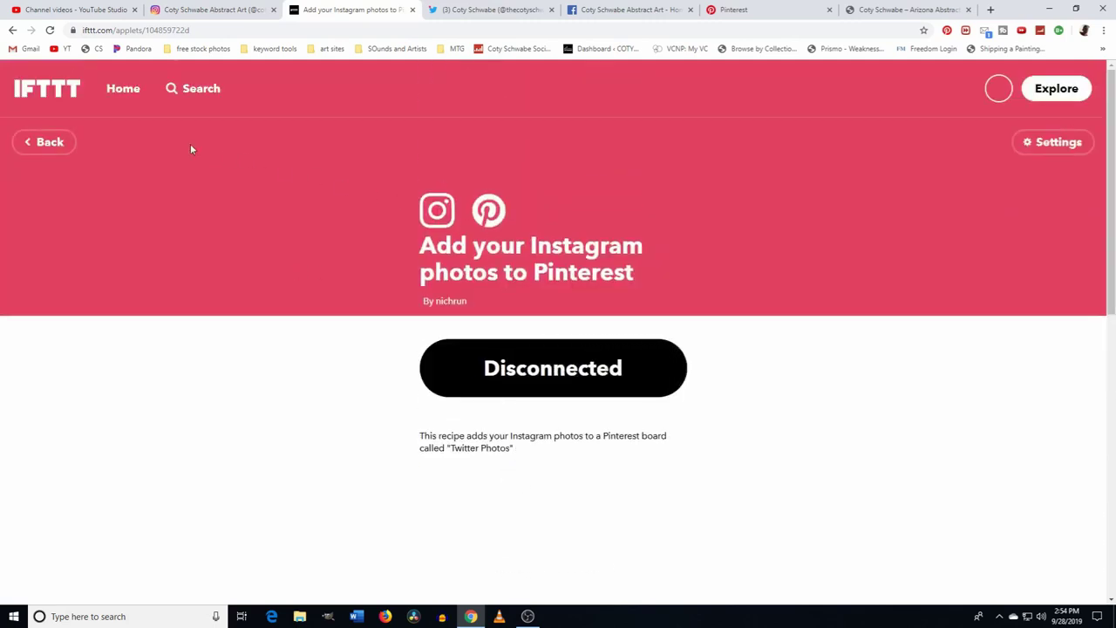
Step: Go back through the browsing history to My Applets and look over the connected and disconnected applets
{"action": "left_click", "coordinate": [43, 141]}
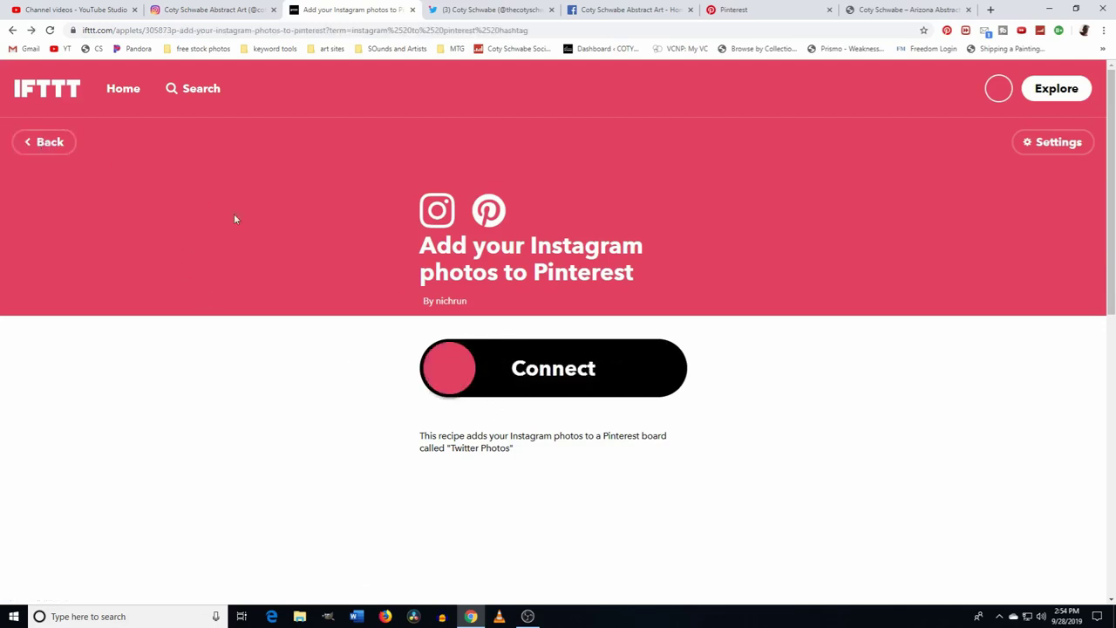
{"action": "left_click", "coordinate": [44, 144]}
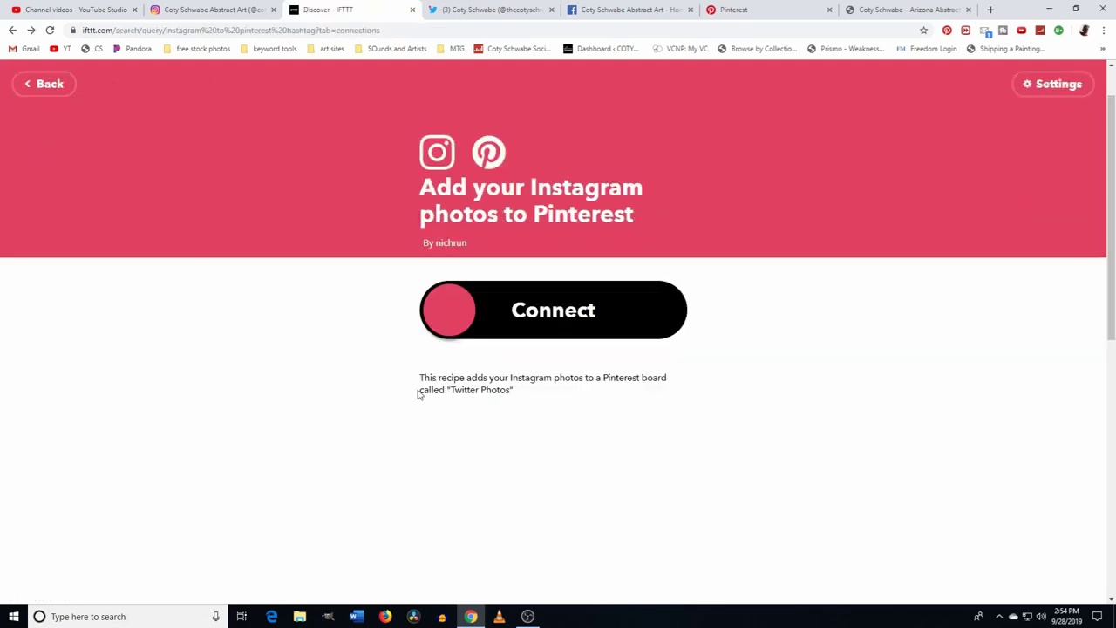
{"action": "scroll", "coordinate": [72, 179], "scroll_direction": "up", "scroll_amount": 1}
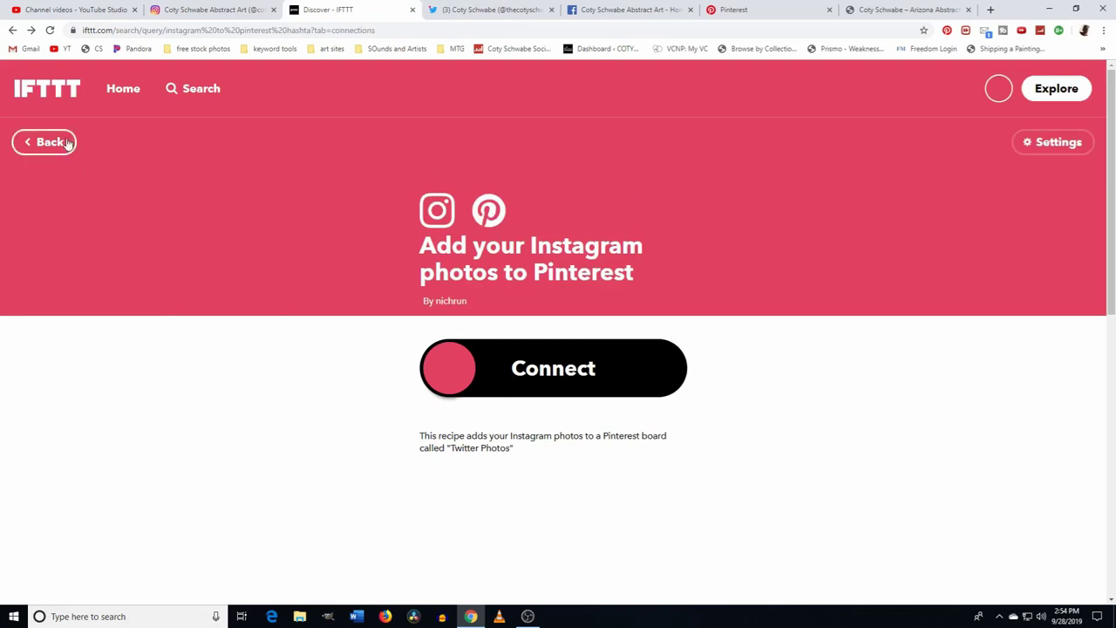
{"action": "left_click", "coordinate": [42, 144]}
{"action": "left_click", "coordinate": [52, 145]}
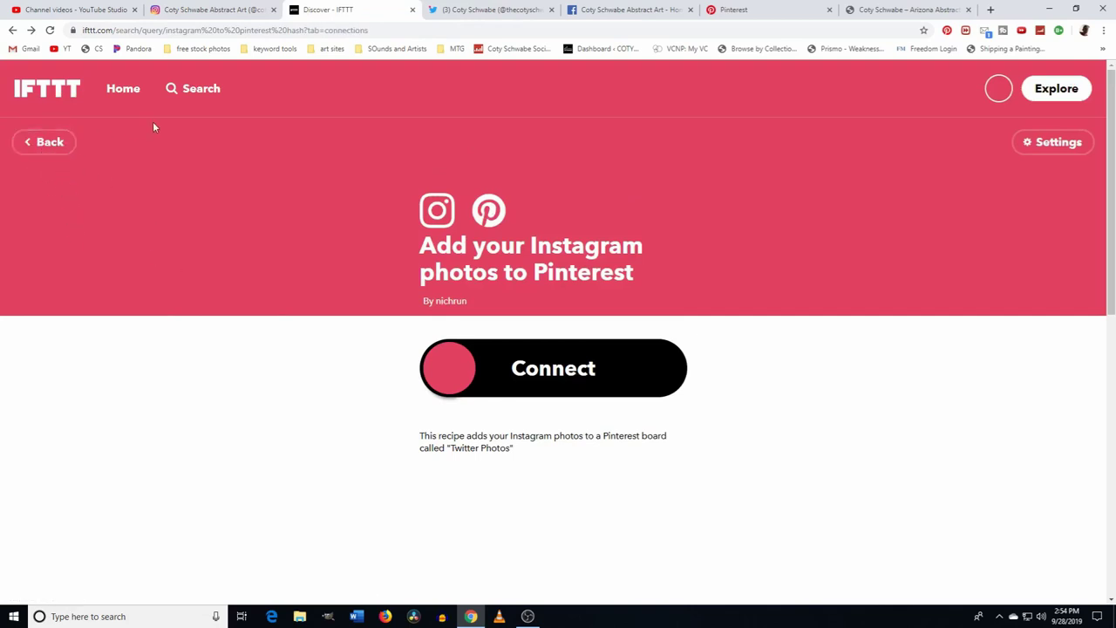
{"action": "right_click", "coordinate": [11, 30]}
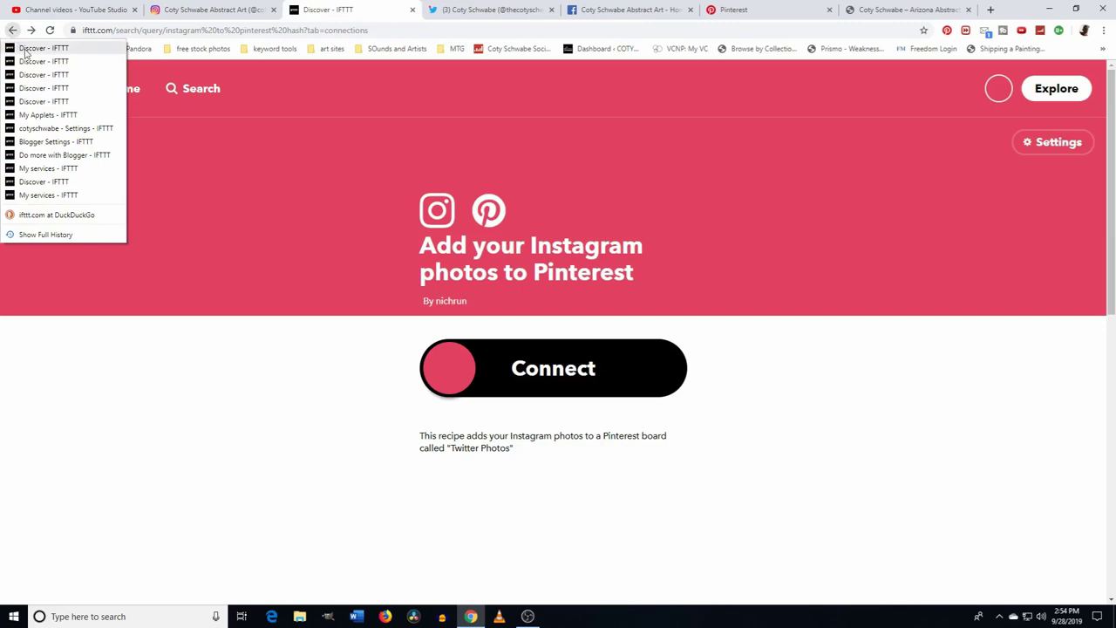
{"action": "left_click", "coordinate": [41, 115]}
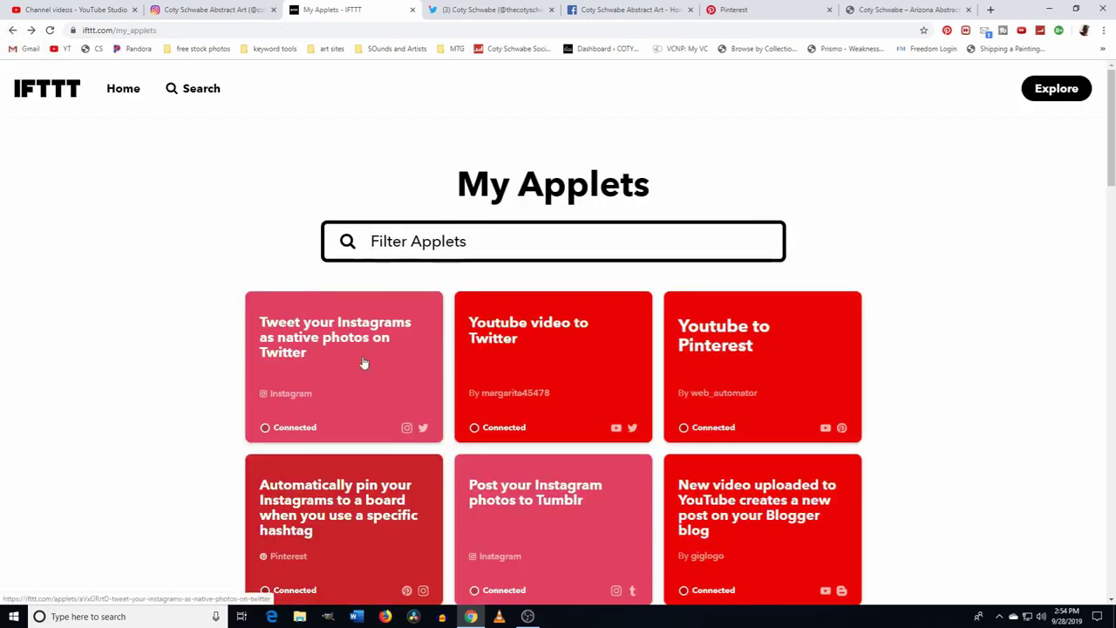
{"action": "scroll", "coordinate": [353, 352], "scroll_direction": "down", "scroll_amount": 3}
{"action": "scroll", "coordinate": [180, 334], "scroll_direction": "down", "scroll_amount": 2}
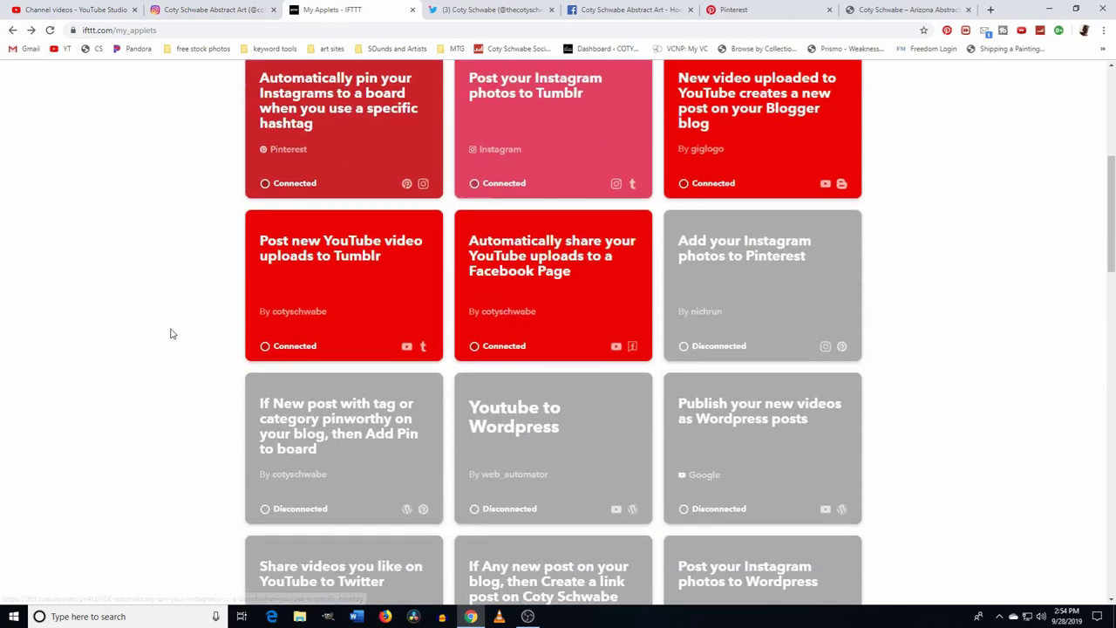
{"action": "scroll", "coordinate": [241, 396], "scroll_direction": "up", "scroll_amount": 5}
{"action": "scroll", "coordinate": [308, 374], "scroll_direction": "down", "scroll_amount": 1}
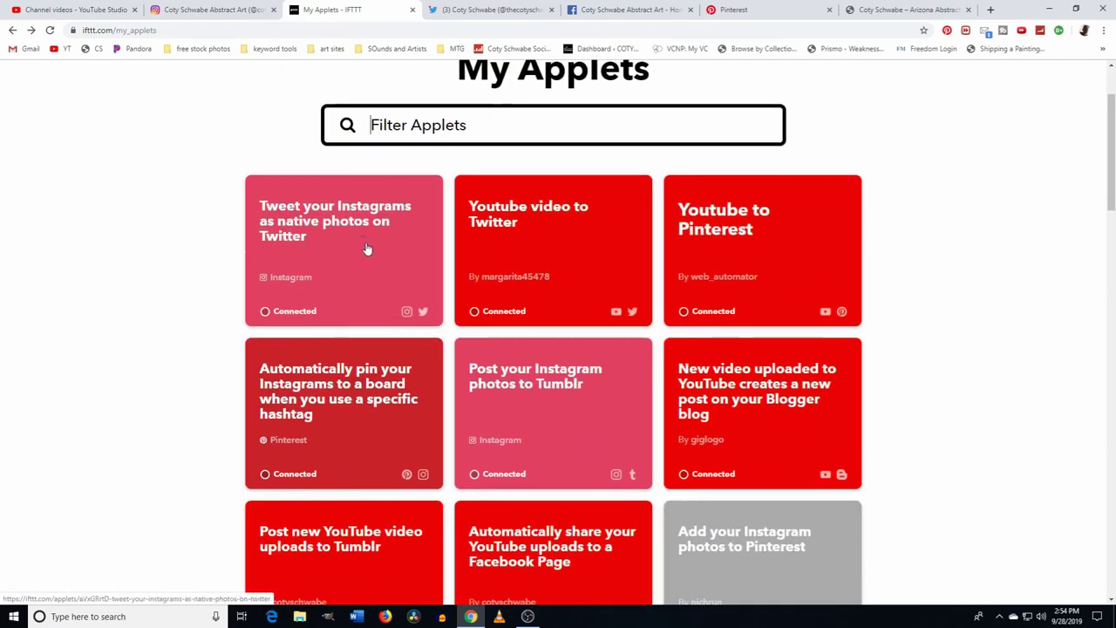
Step: Open the "Tweet your Instagrams as native photos on Twitter" applet and answer Yes to "Do you like this?"
{"action": "left_click", "coordinate": [399, 247]}
{"action": "scroll", "coordinate": [396, 262], "scroll_direction": "down", "scroll_amount": 3}
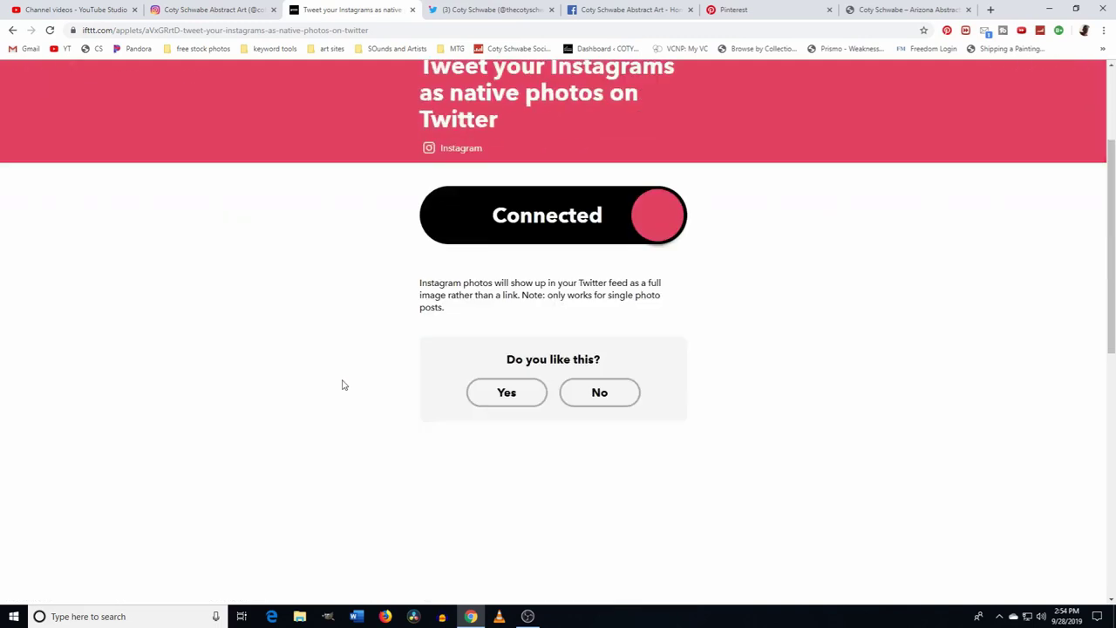
{"action": "left_click", "coordinate": [479, 339]}
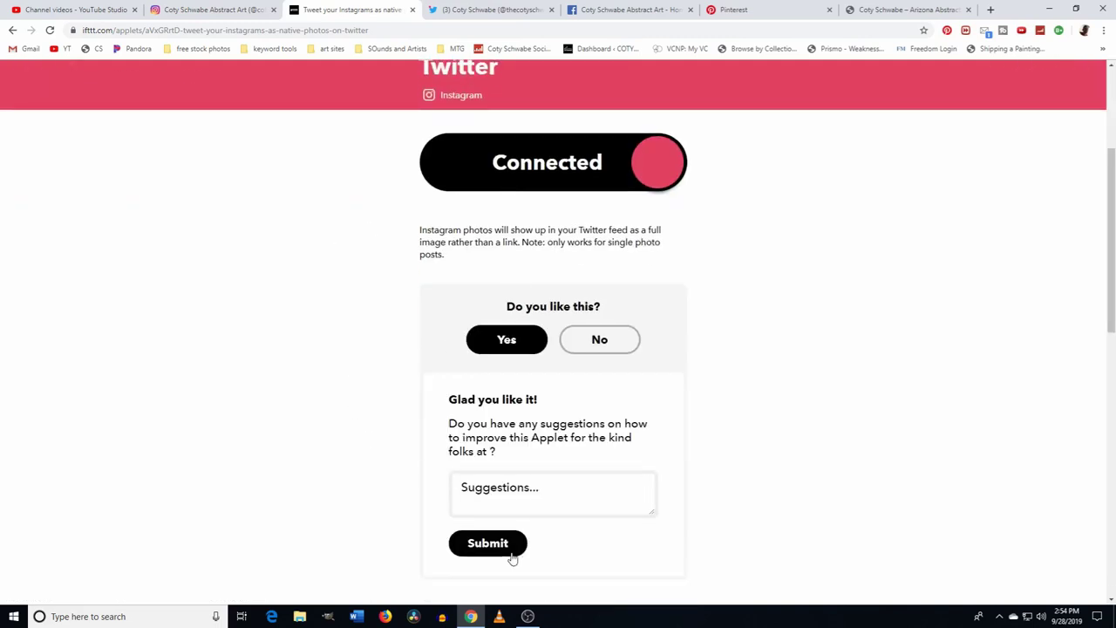
Step: View the settings of the Instagram-to-Twitter applet and return to My Applets
{"action": "scroll", "coordinate": [565, 250], "scroll_direction": "up", "scroll_amount": 4}
{"action": "left_click", "coordinate": [1059, 142]}
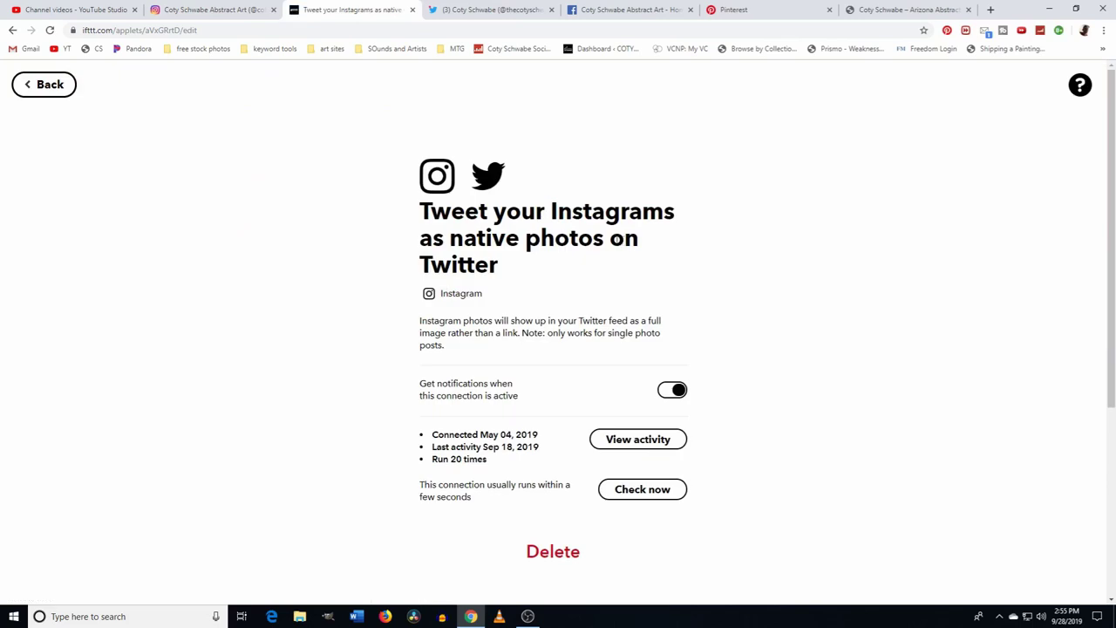
{"action": "left_click", "coordinate": [17, 84]}
{"action": "left_click", "coordinate": [48, 142]}
Step: Open the settings of the applet that pins Instagrams by specific hashtag and review its trigger and board options
{"action": "scroll", "coordinate": [220, 180], "scroll_direction": "down", "scroll_amount": 1}
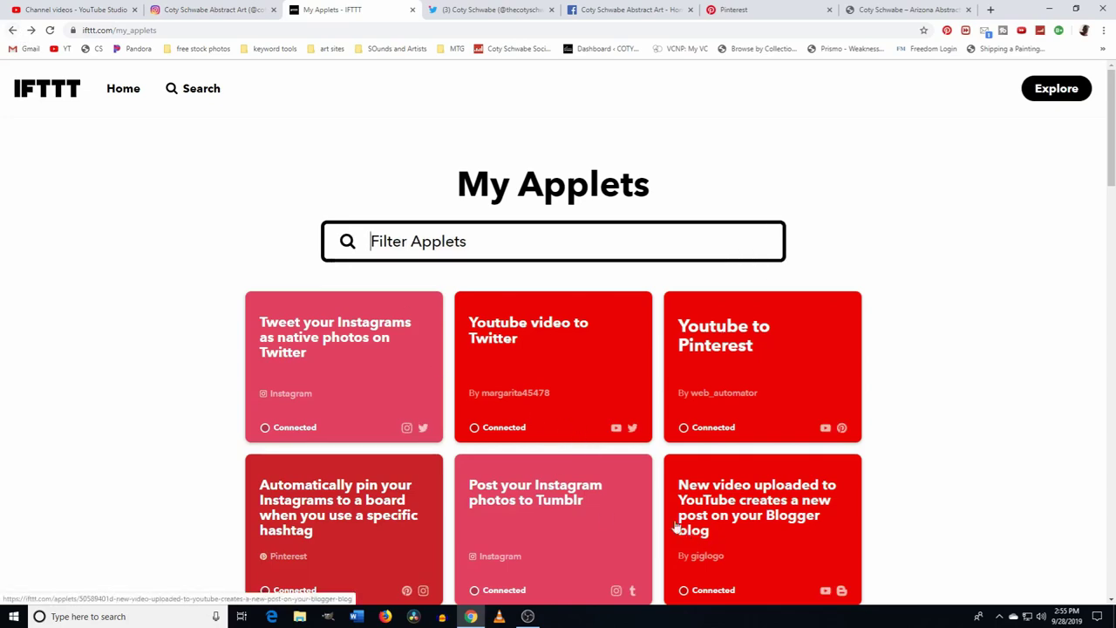
{"action": "scroll", "coordinate": [591, 447], "scroll_direction": "down", "scroll_amount": 3}
{"action": "scroll", "coordinate": [576, 418], "scroll_direction": "up", "scroll_amount": 2}
{"action": "scroll", "coordinate": [548, 398], "scroll_direction": "down", "scroll_amount": 1}
{"action": "left_click", "coordinate": [350, 481]}
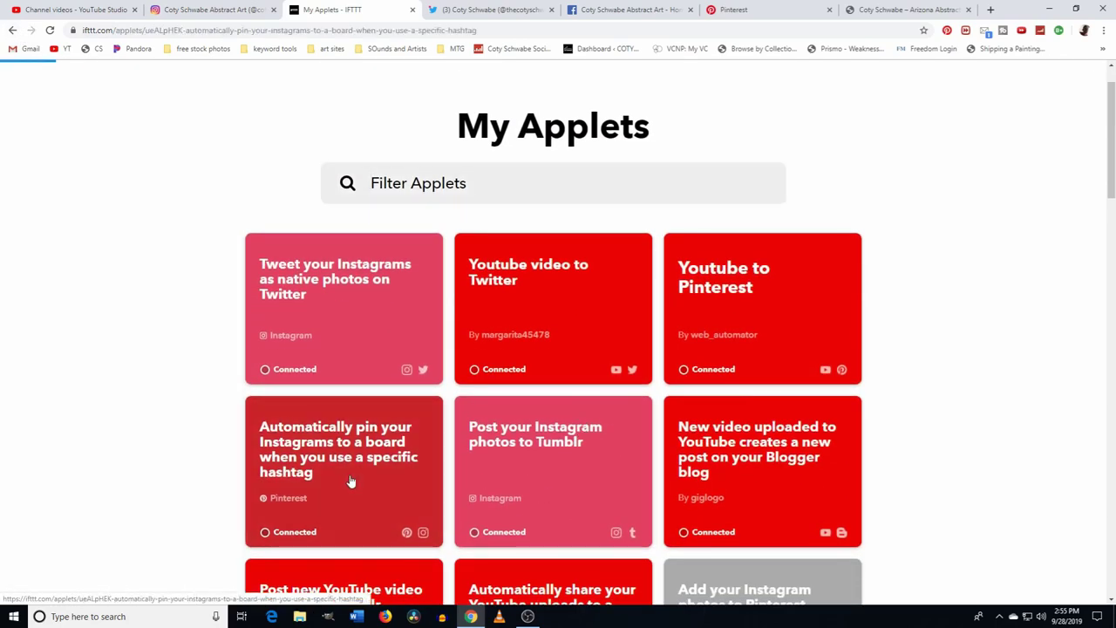
{"action": "left_click", "coordinate": [1056, 142]}
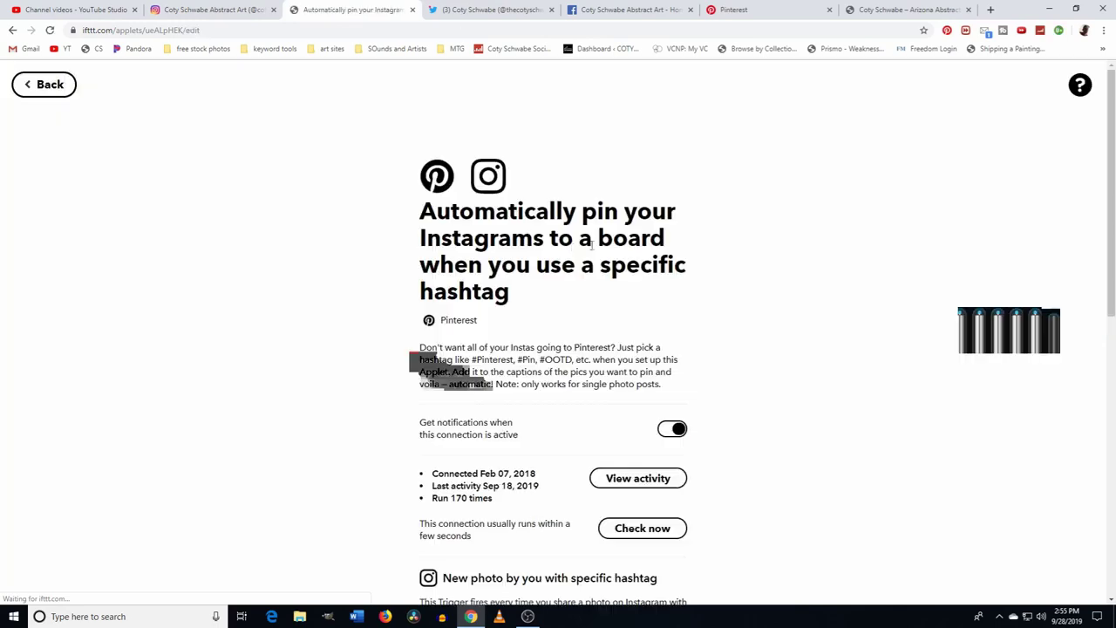
{"action": "scroll", "coordinate": [548, 349], "scroll_direction": "down", "scroll_amount": 3}
{"action": "scroll", "coordinate": [770, 349], "scroll_direction": "up", "scroll_amount": 2}
{"action": "scroll", "coordinate": [765, 302], "scroll_direction": "down", "scroll_amount": 1}
{"action": "scroll", "coordinate": [771, 336], "scroll_direction": "up", "scroll_amount": 3}
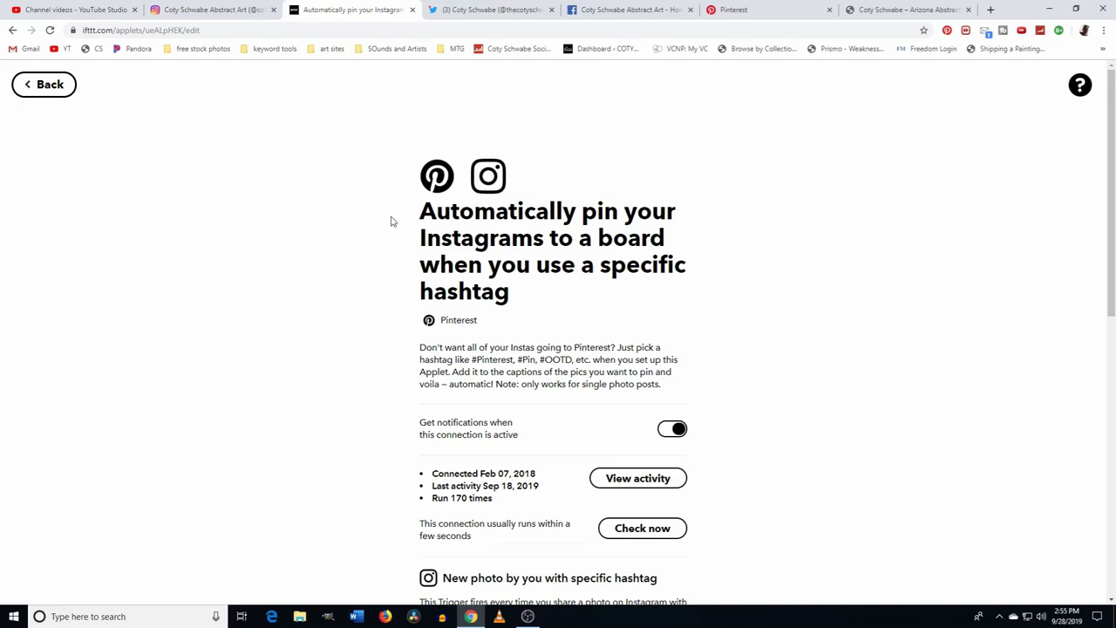
Step: Examine the hashtag pinning applet's settings page, from its description and single-photo note to its trigger and board options
{"action": "scroll", "coordinate": [386, 217], "scroll_direction": "down", "scroll_amount": 3}
{"action": "scroll", "coordinate": [413, 295], "scroll_direction": "down", "scroll_amount": 2}
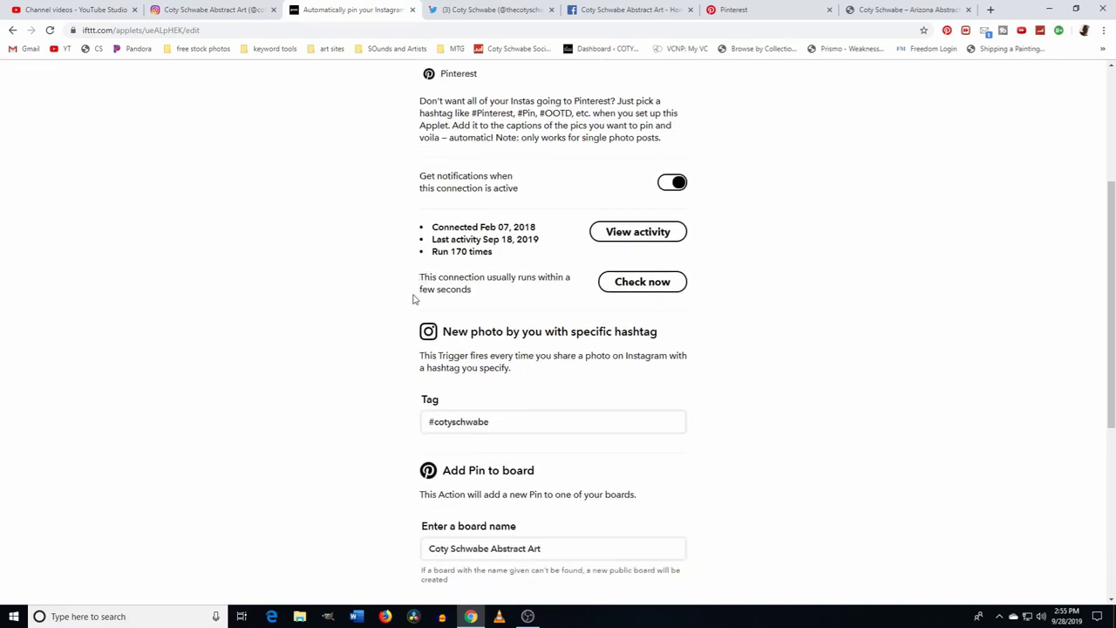
{"action": "scroll", "coordinate": [331, 277], "scroll_direction": "up", "scroll_amount": 4}
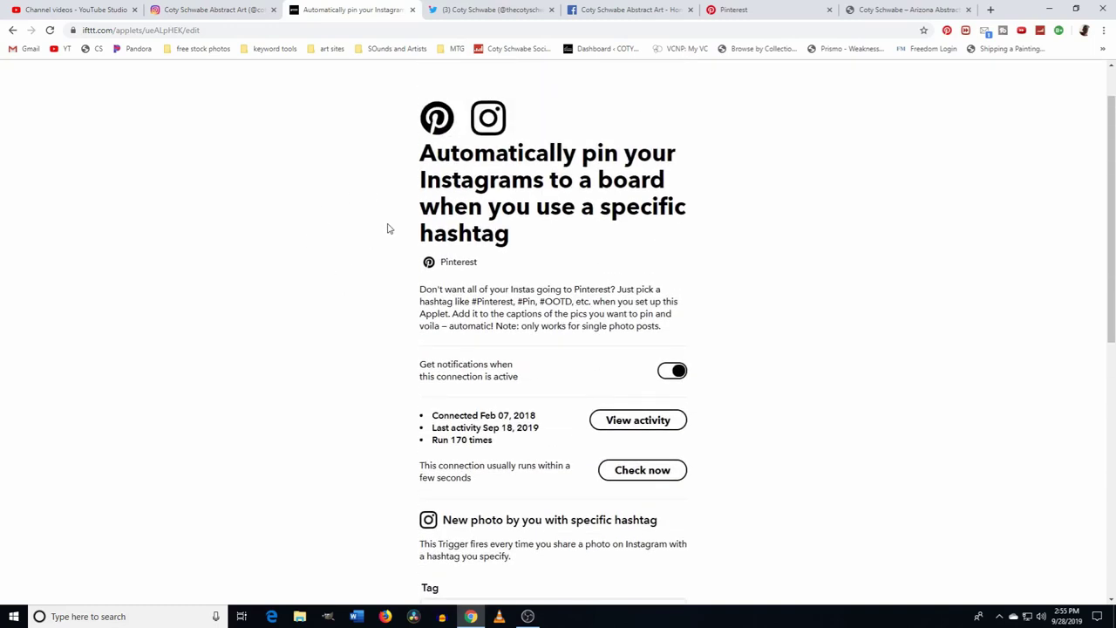
{"action": "scroll", "coordinate": [387, 410], "scroll_direction": "down", "scroll_amount": 3}
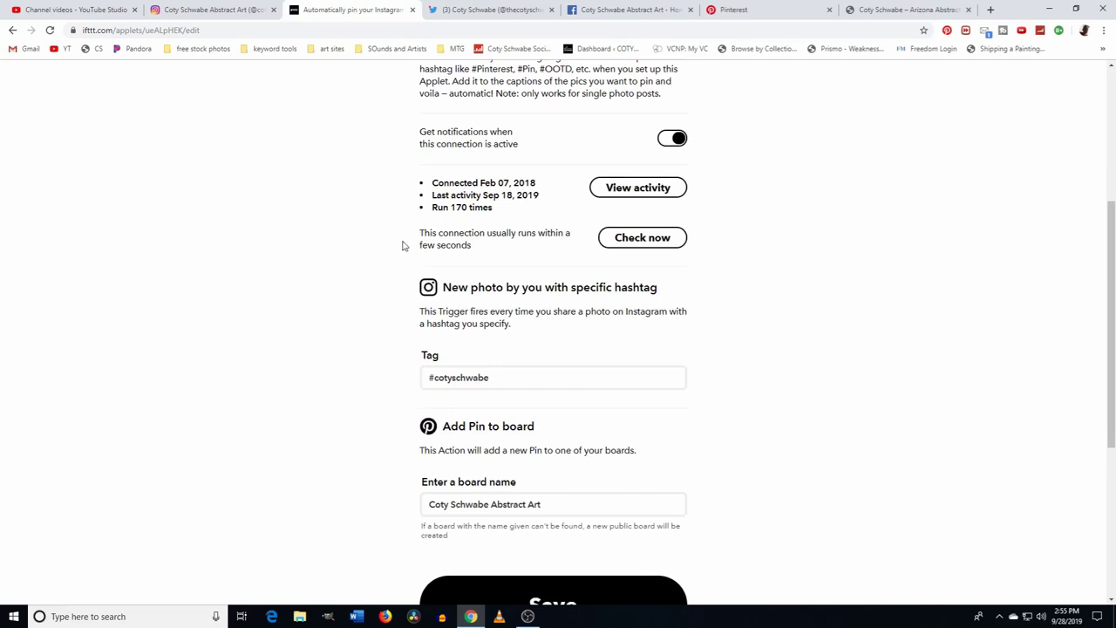
{"action": "scroll", "coordinate": [462, 361], "scroll_direction": "up", "scroll_amount": 3}
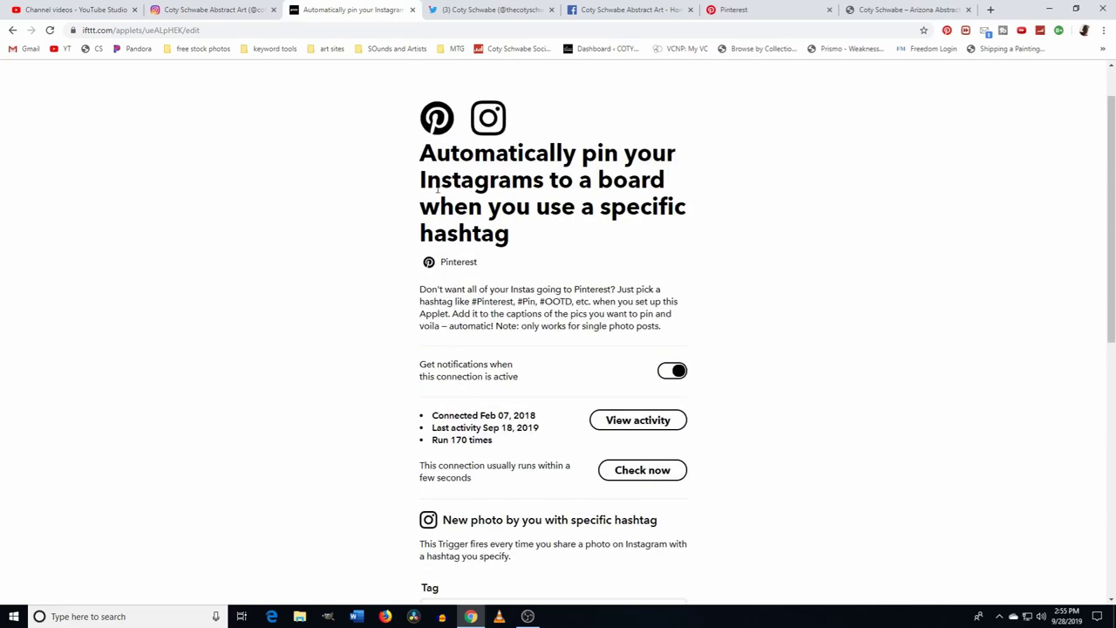
{"action": "left_click_drag", "start_coordinate": [420, 288], "coordinate": [614, 289]}
{"action": "left_click", "coordinate": [613, 290]}
{"action": "left_click", "coordinate": [620, 289]}
{"action": "scroll", "coordinate": [596, 357], "scroll_direction": "down", "scroll_amount": 1}
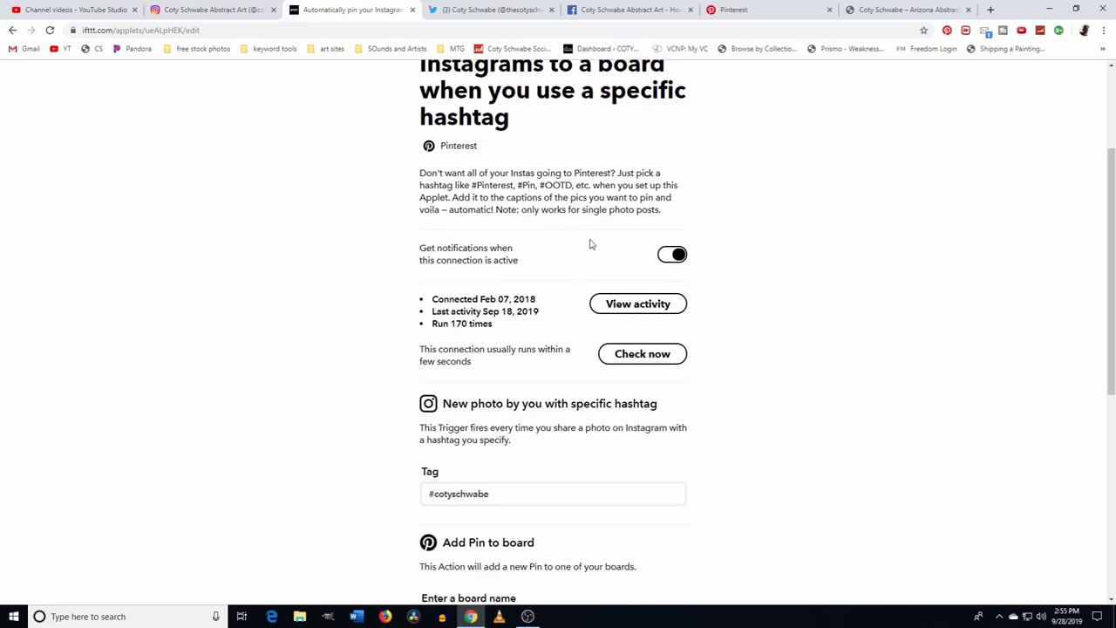
Step: Inspect the hashtag in the Instagram trigger's Tag field and the Pinterest board action of the applet
{"action": "scroll", "coordinate": [889, 304], "scroll_direction": "down", "scroll_amount": 1}
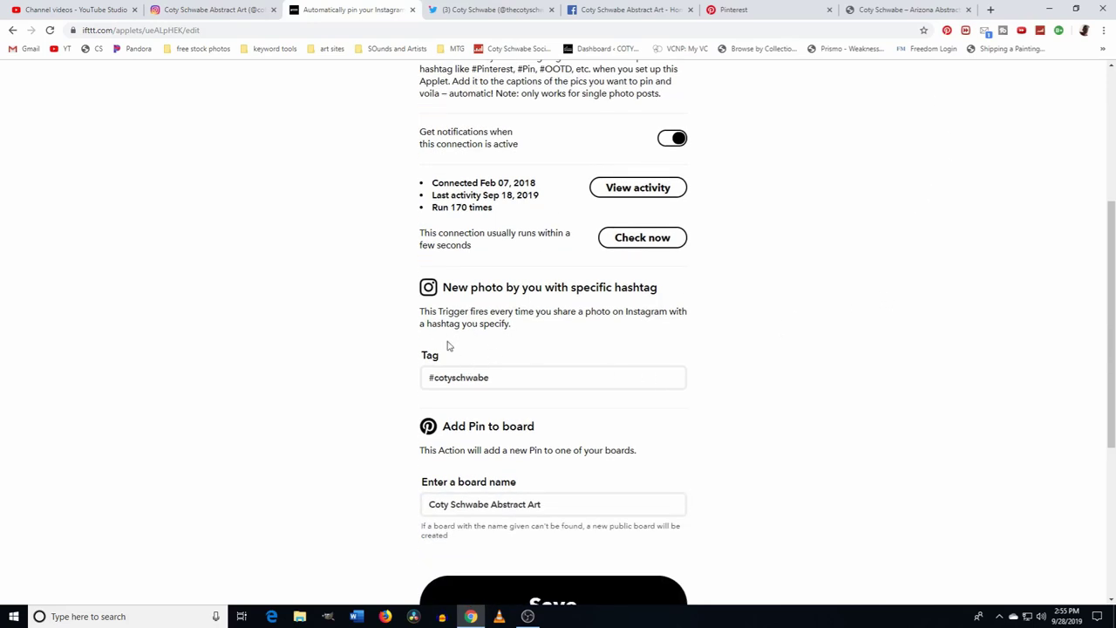
{"action": "left_click", "coordinate": [507, 373]}
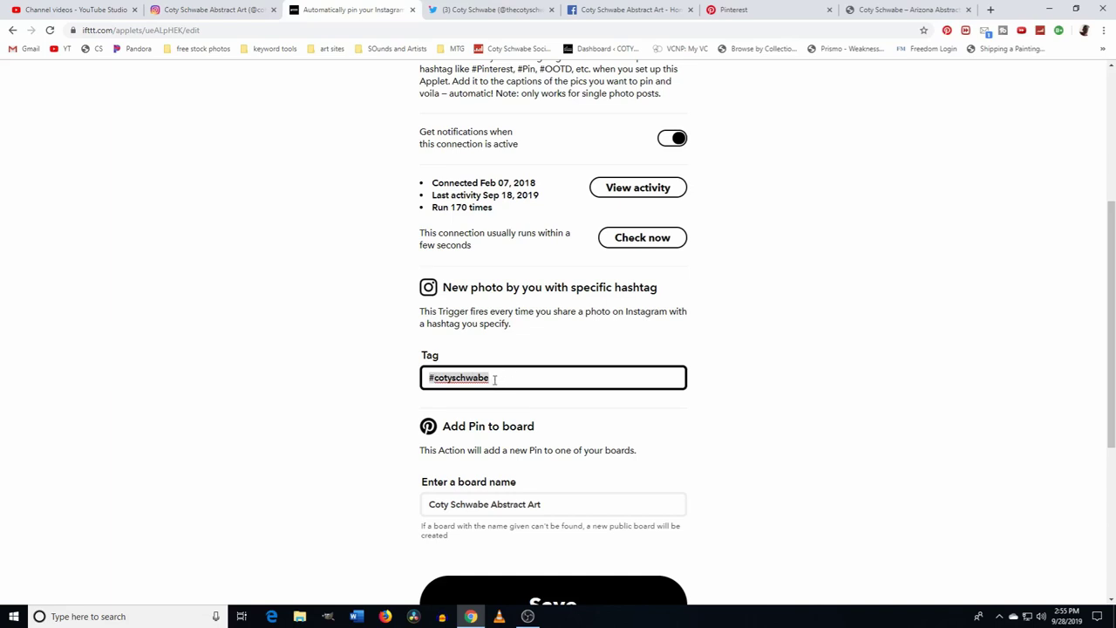
{"action": "left_click", "coordinate": [762, 416]}
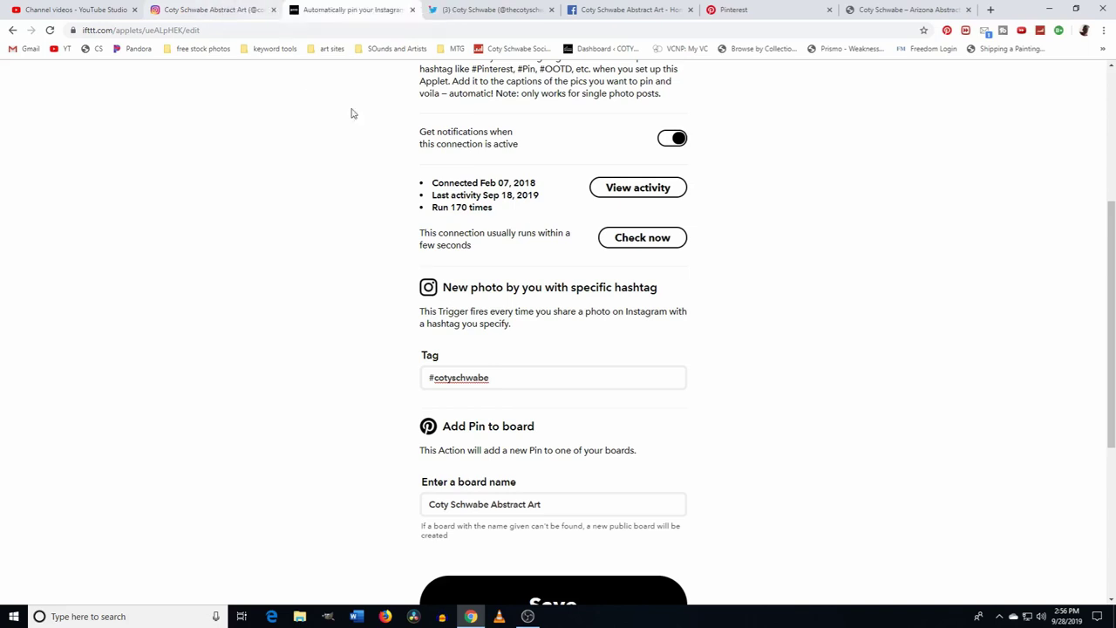
{"action": "scroll", "coordinate": [585, 305], "scroll_direction": "up", "scroll_amount": 3}
{"action": "scroll", "coordinate": [496, 311], "scroll_direction": "down", "scroll_amount": 5}
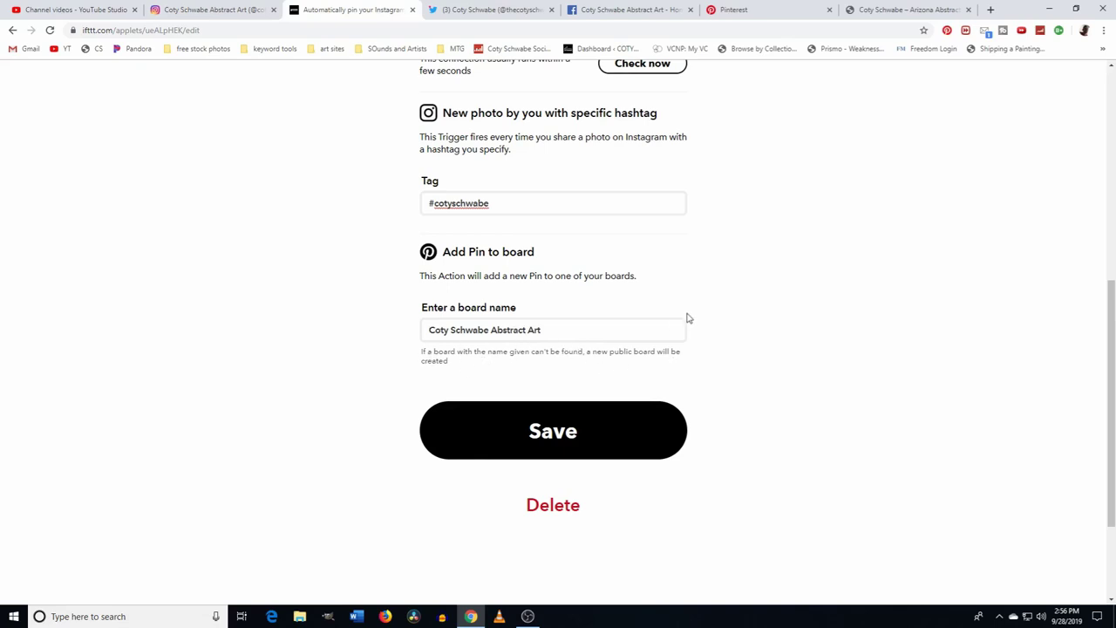
Step: Look at the pins on the Pinterest profile, and return to the IFTTT applet to highlight its board name
{"action": "left_click", "coordinate": [736, 9]}
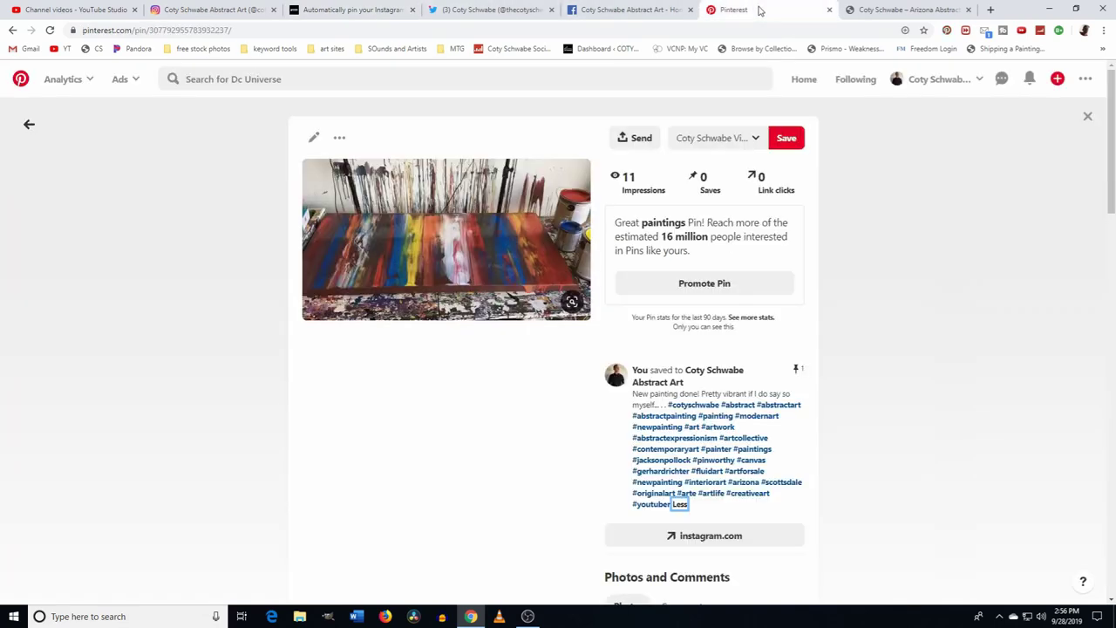
{"action": "left_click", "coordinate": [32, 125]}
{"action": "scroll", "coordinate": [482, 250], "scroll_direction": "up", "scroll_amount": 2}
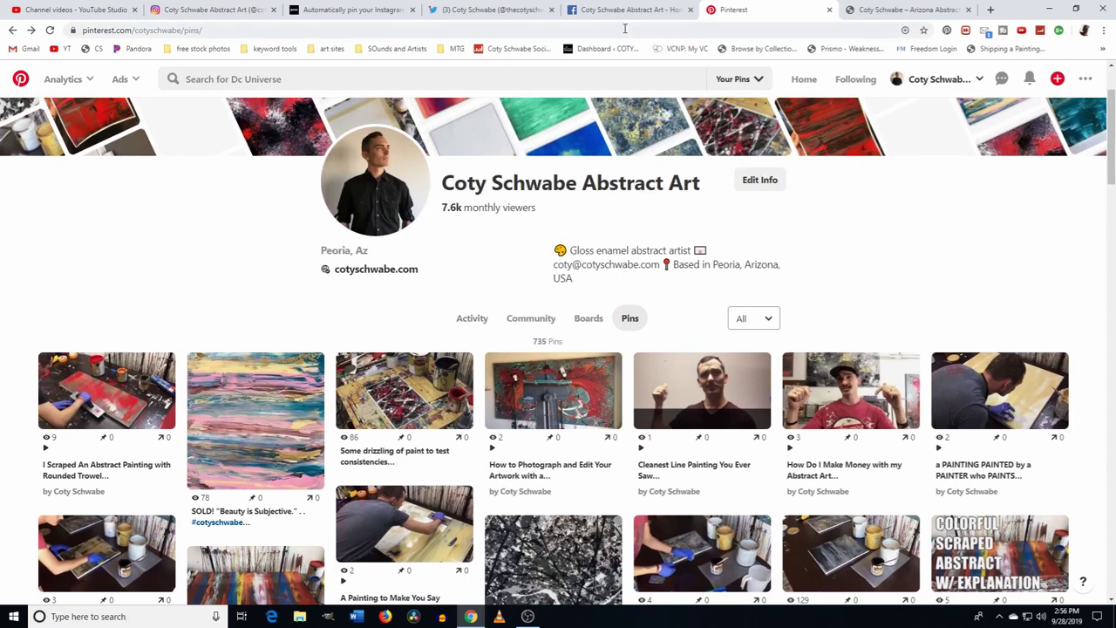
{"action": "left_click", "coordinate": [328, 7]}
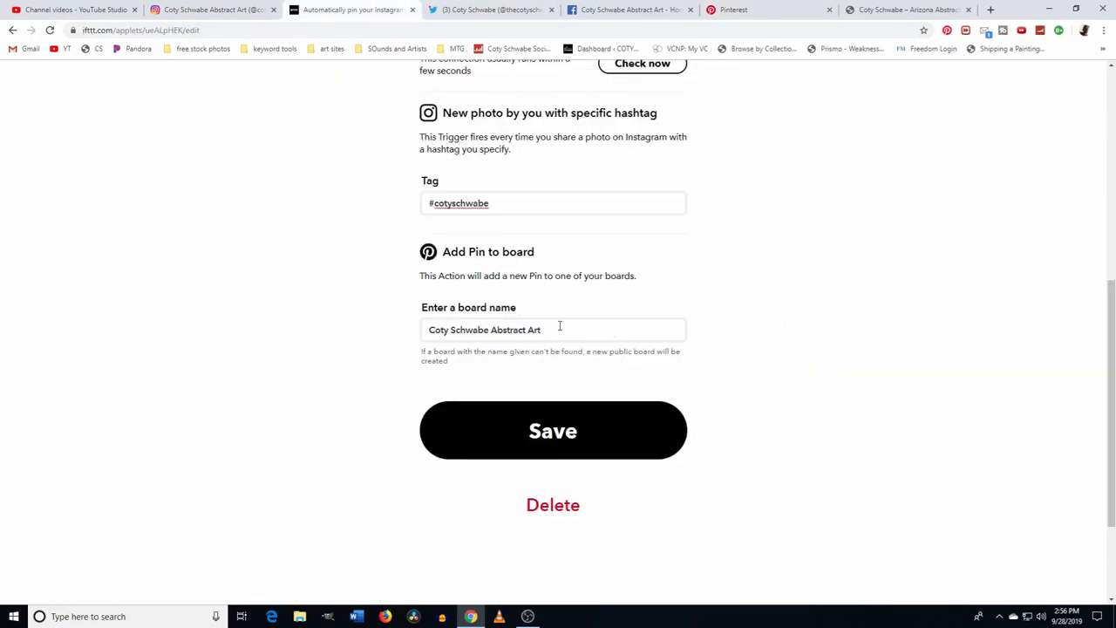
{"action": "left_click_drag", "start_coordinate": [567, 324], "coordinate": [381, 324]}
{"action": "left_click", "coordinate": [495, 336]}
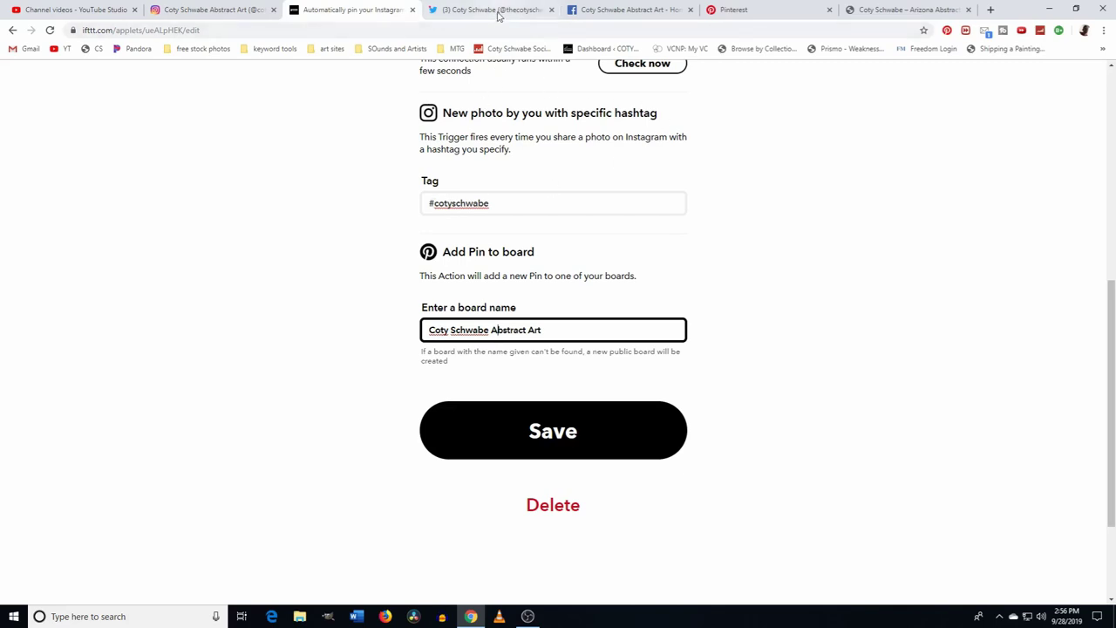
Step: Compare the hashtags of the striped painting post on Instagram with its tweet on Twitter, and move on to Pinterest
{"action": "left_click", "coordinate": [246, 7]}
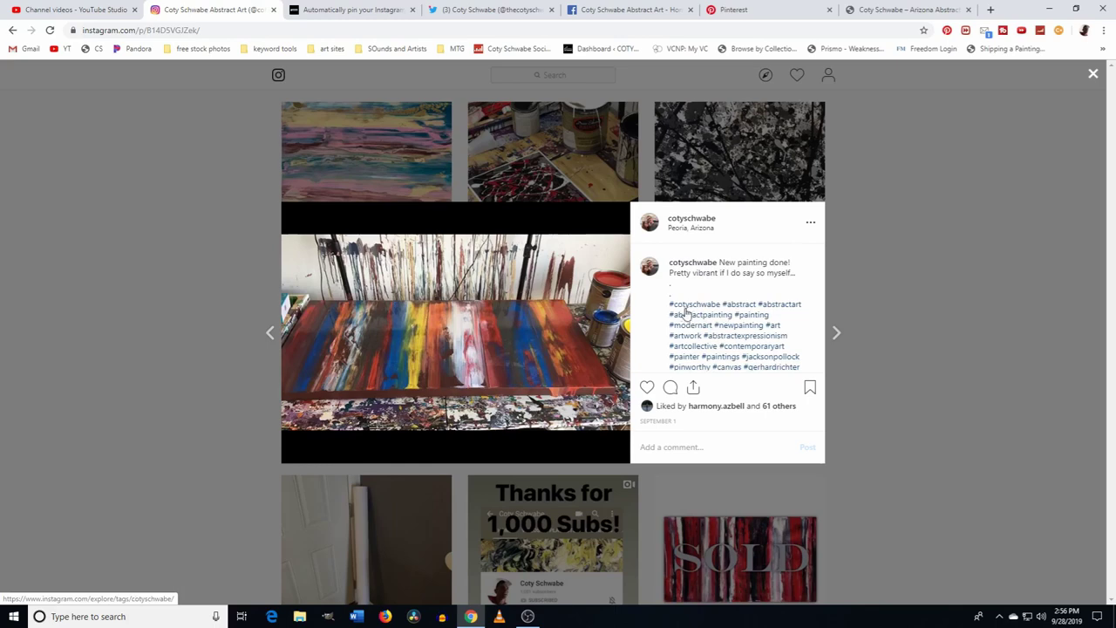
{"action": "key", "text": "ctrl+Tab"}
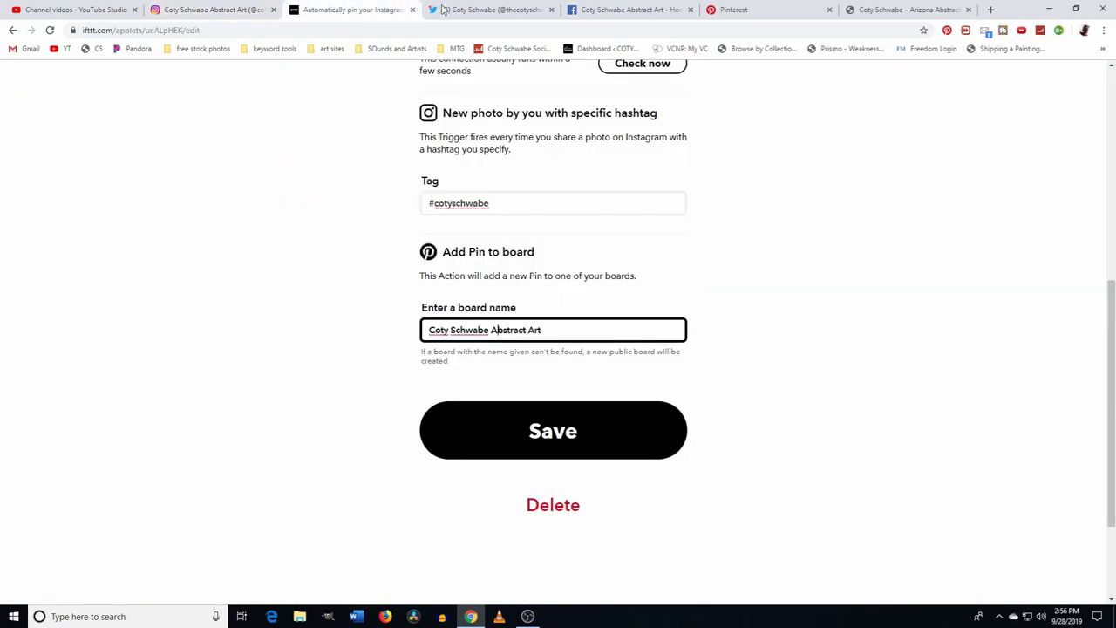
{"action": "key", "text": "ctrl+Tab"}
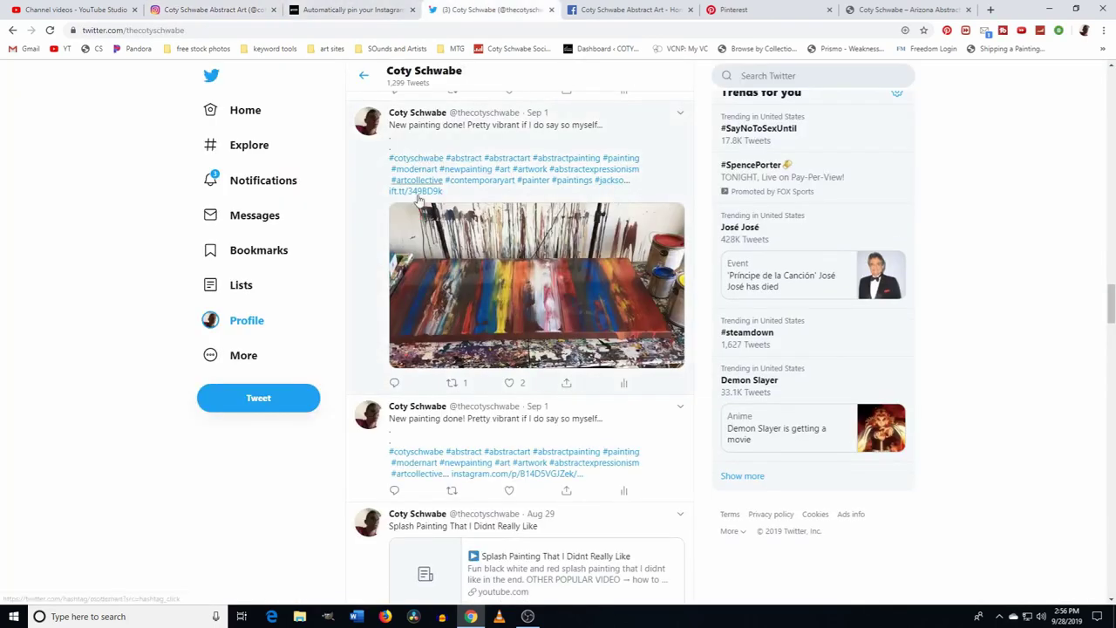
{"action": "key", "text": "ctrl+Tab"}
{"action": "key", "text": "ctrl+Tab"}
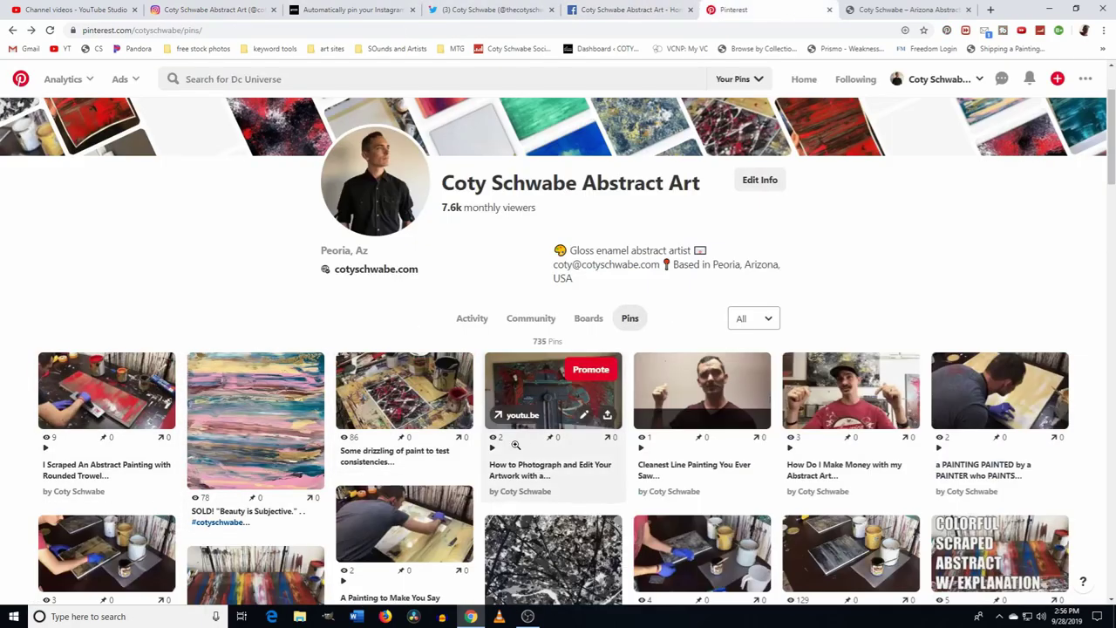
Step: Open the striped painting's pin from the Pinterest profile and expand its full description
{"action": "left_click", "coordinate": [653, 12]}
{"action": "left_click", "coordinate": [736, 9]}
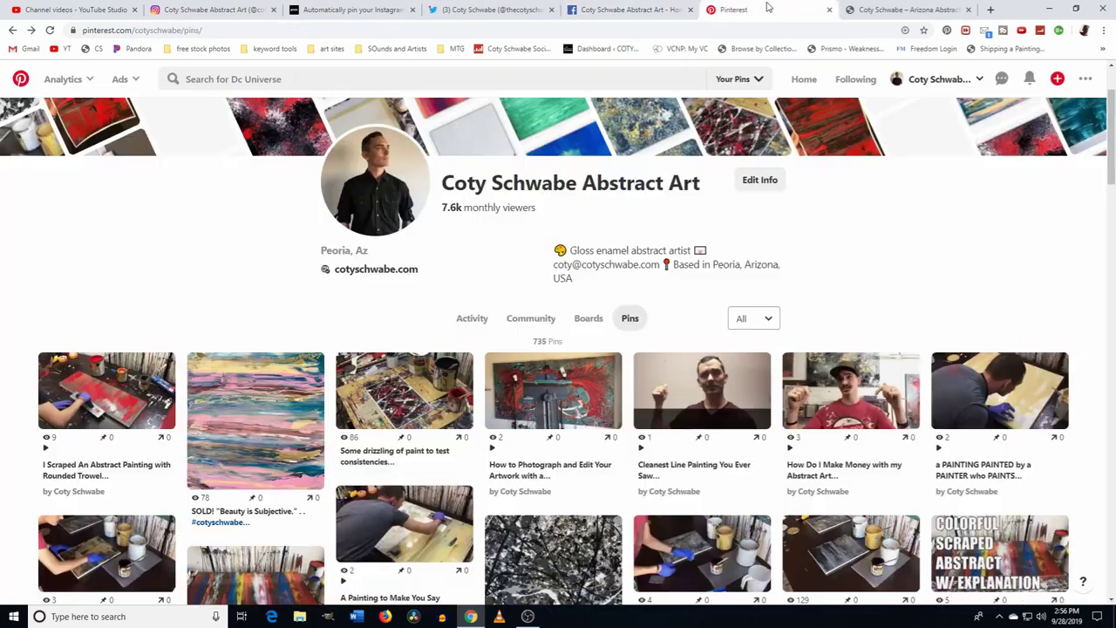
{"action": "scroll", "coordinate": [240, 413], "scroll_direction": "down", "scroll_amount": 2}
{"action": "left_click", "coordinate": [240, 413]}
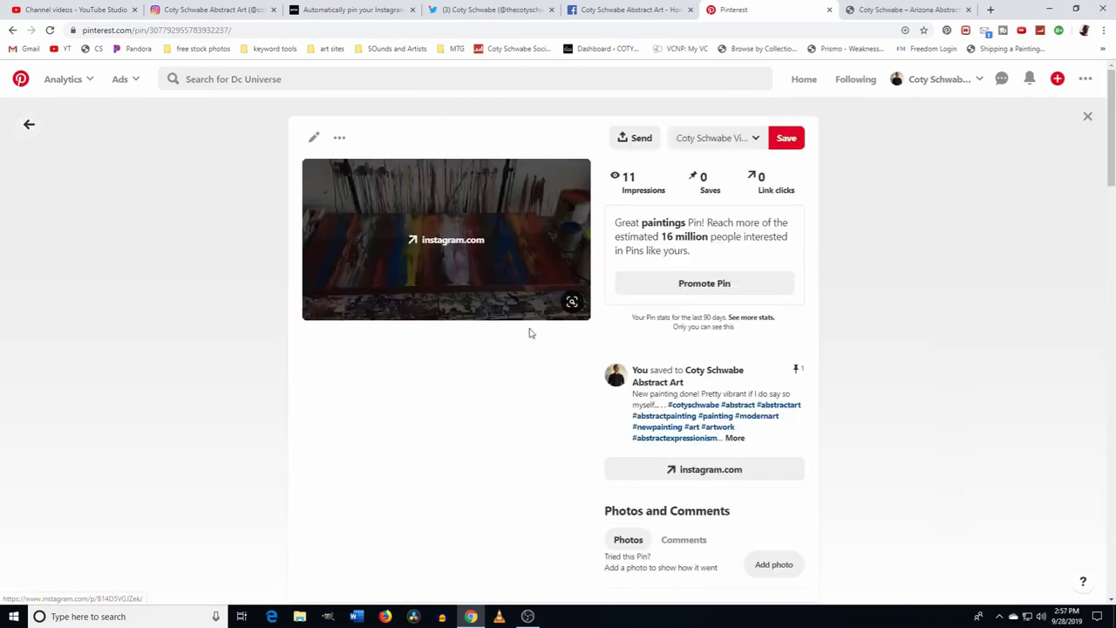
{"action": "left_click", "coordinate": [735, 438]}
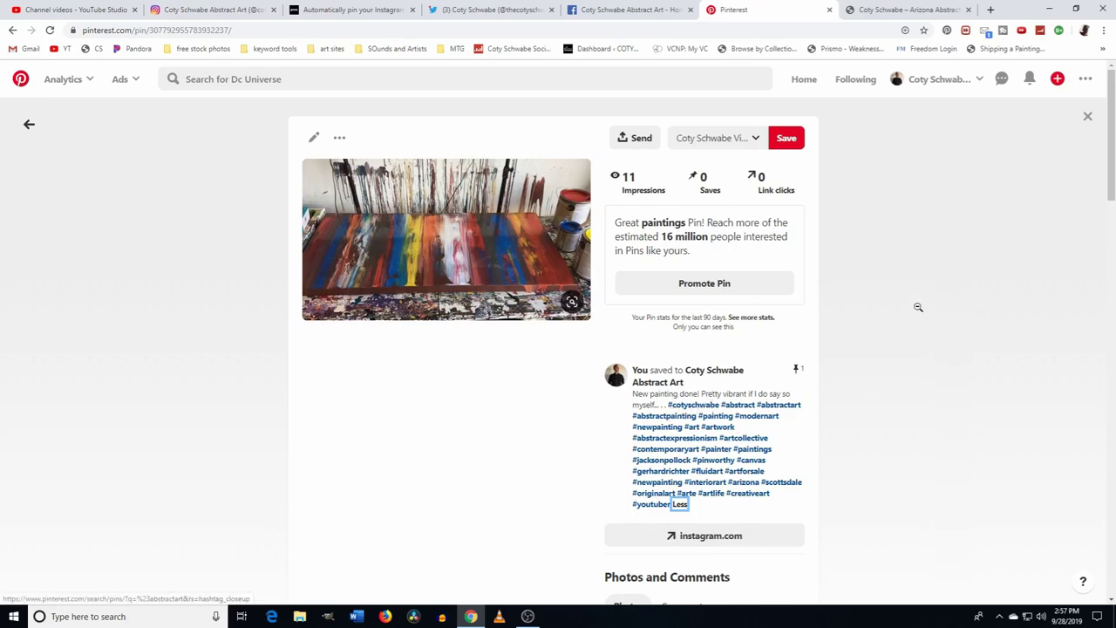
Step: View the striped painting's photo post on Facebook, close it and return to the IFTTT applet settings
{"action": "left_click", "coordinate": [628, 9]}
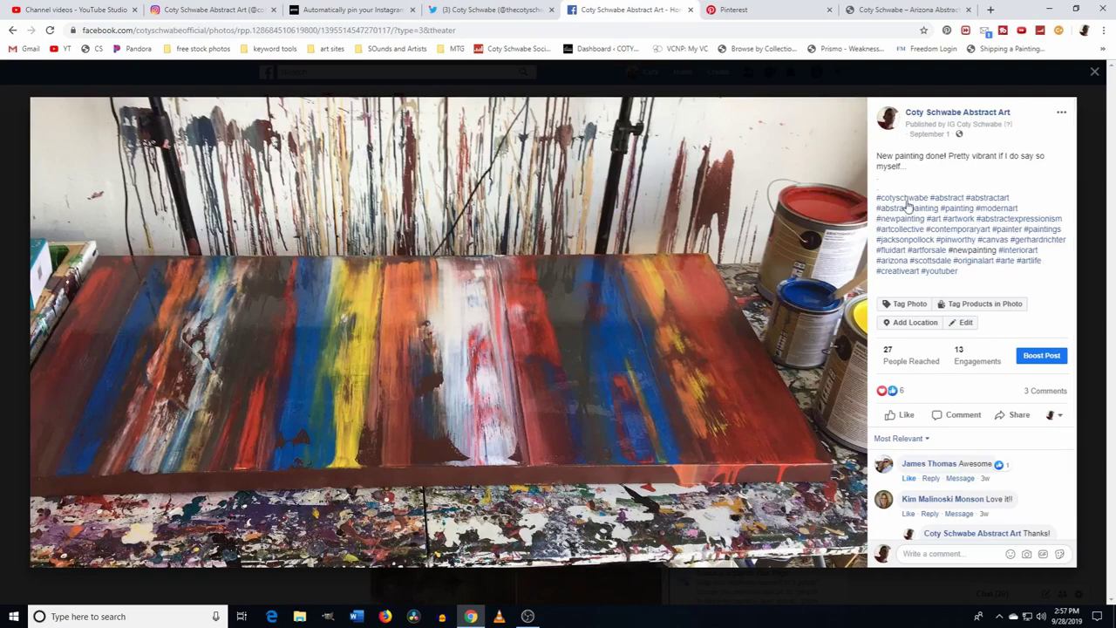
{"action": "left_click", "coordinate": [1094, 73]}
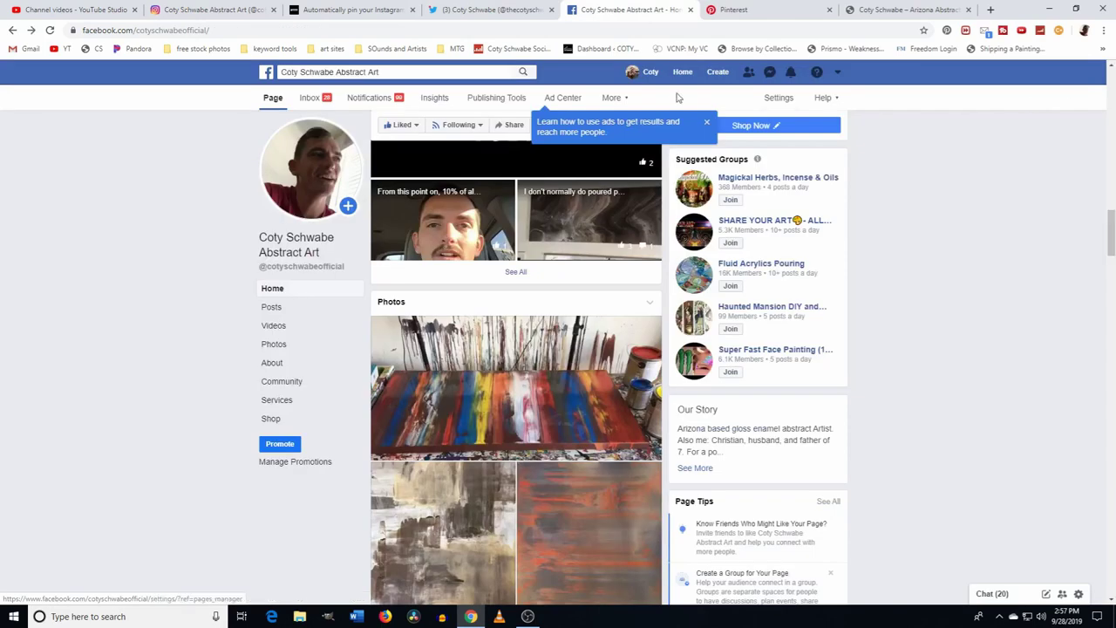
{"action": "left_click", "coordinate": [368, 10]}
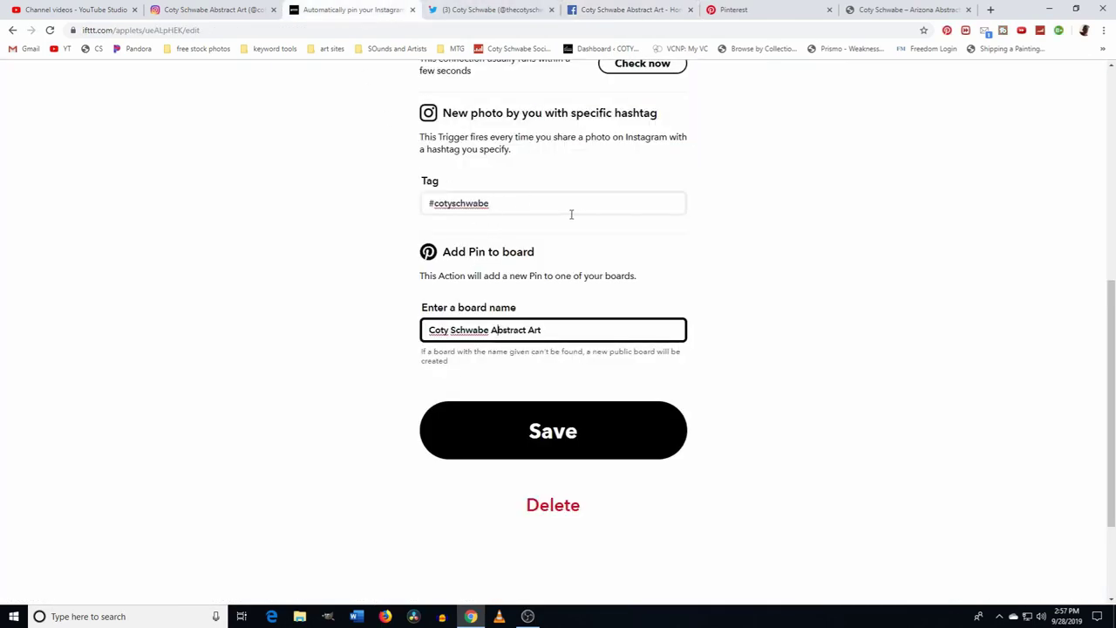
{"action": "scroll", "coordinate": [570, 214], "scroll_direction": "up", "scroll_amount": 2}
Step: Revisit the painting's Instagram post and tweet, and return to the hashtag applet's settings in IFTTT
{"action": "left_click", "coordinate": [216, 11]}
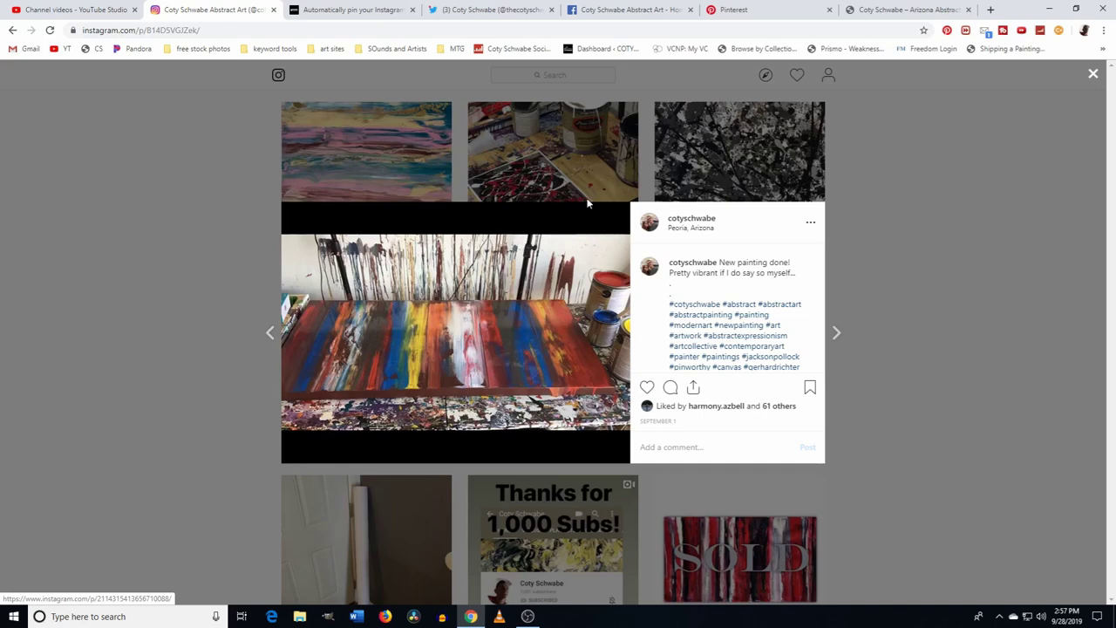
{"action": "left_click", "coordinate": [488, 10]}
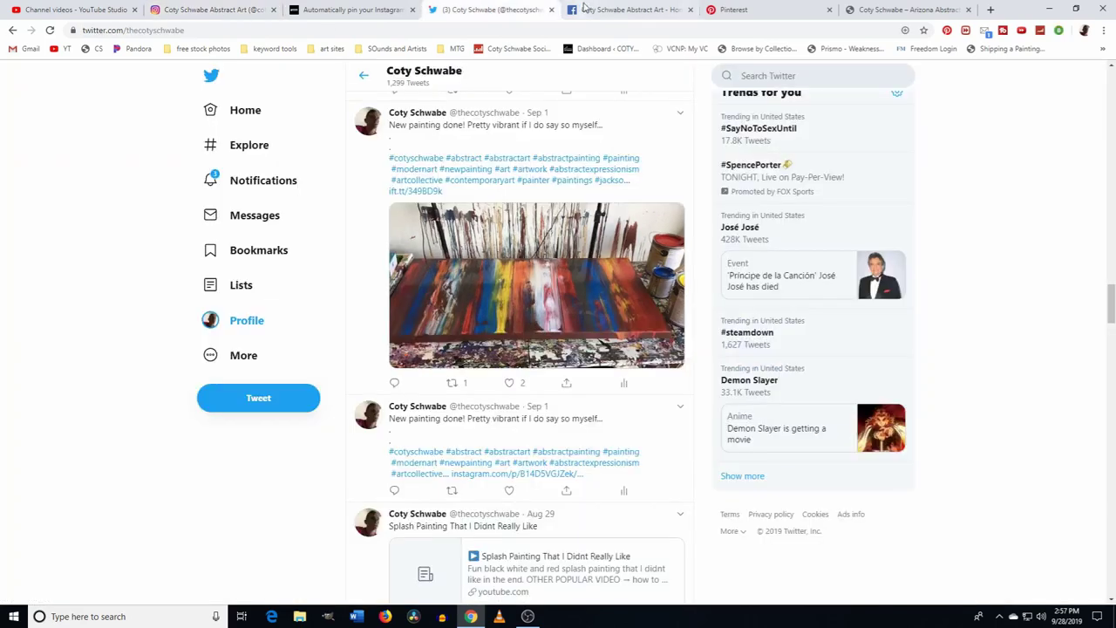
{"action": "left_click", "coordinate": [353, 10]}
{"action": "left_click", "coordinate": [222, 9]}
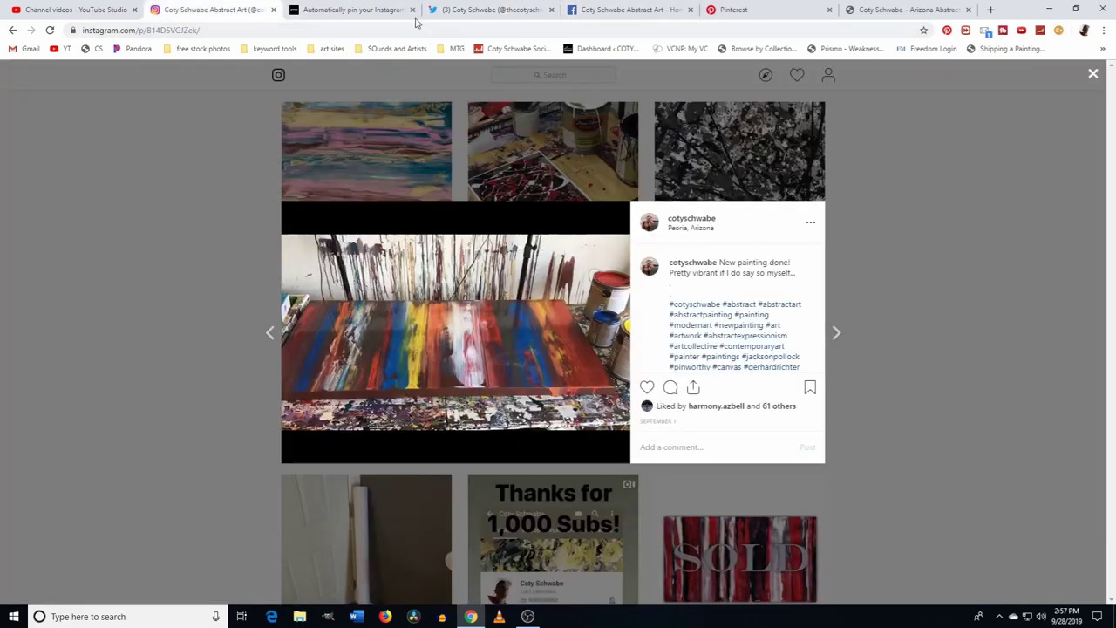
{"action": "left_click", "coordinate": [396, 12]}
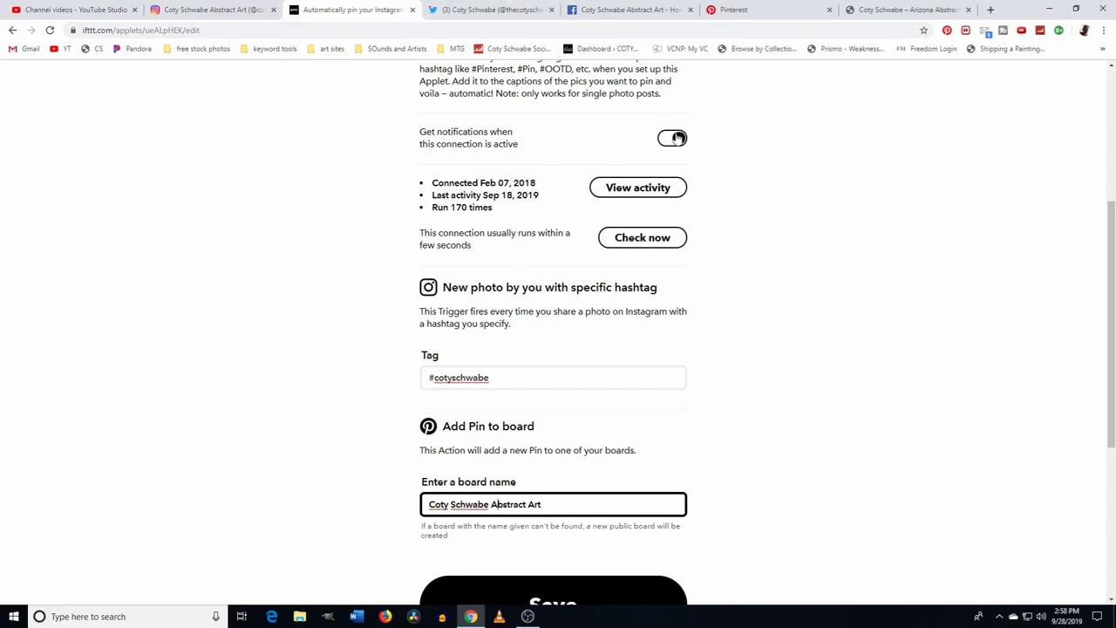
Step: Check the painting's pin on Pinterest once more, and leave the hashtag applet in IFTTT for My Applets
{"action": "left_click", "coordinate": [764, 11]}
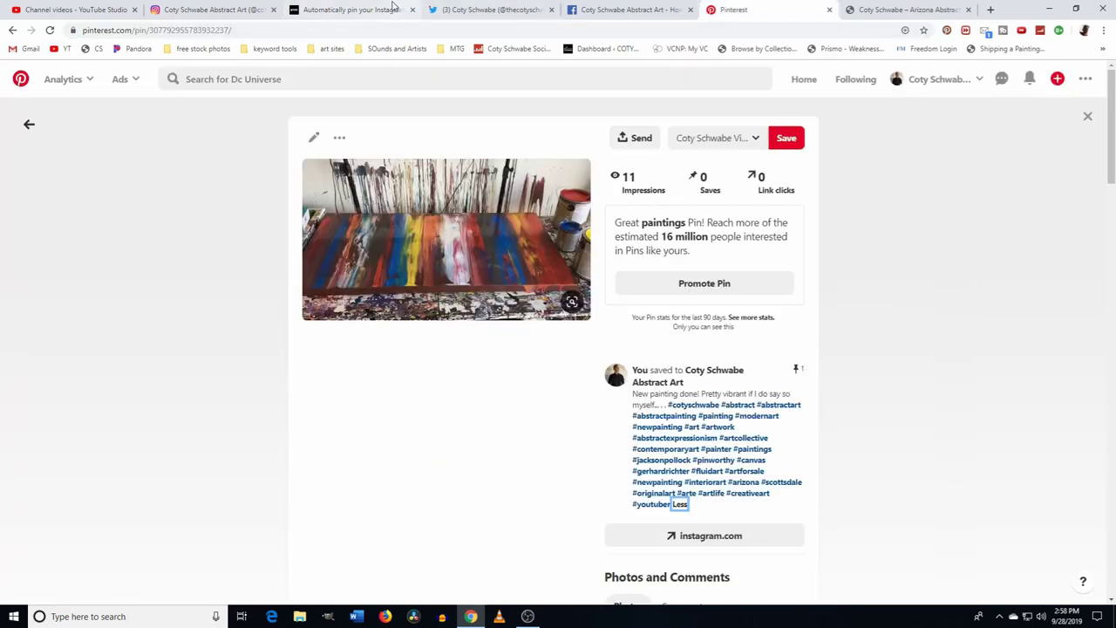
{"action": "left_click", "coordinate": [353, 9]}
{"action": "scroll", "coordinate": [550, 224], "scroll_direction": "up", "scroll_amount": 3}
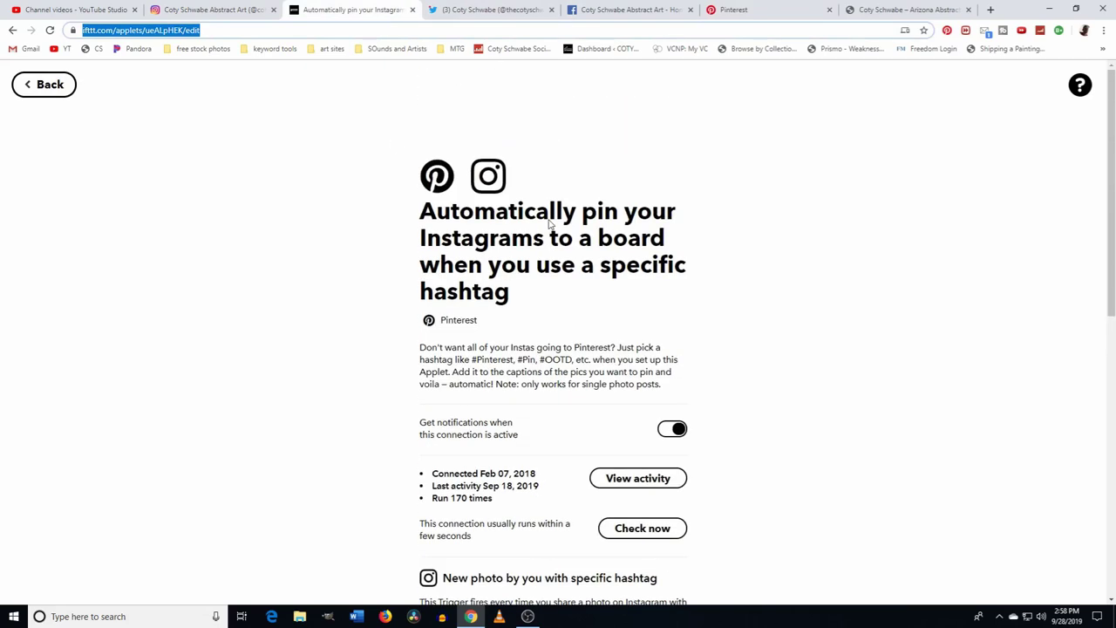
{"action": "left_click", "coordinate": [42, 87]}
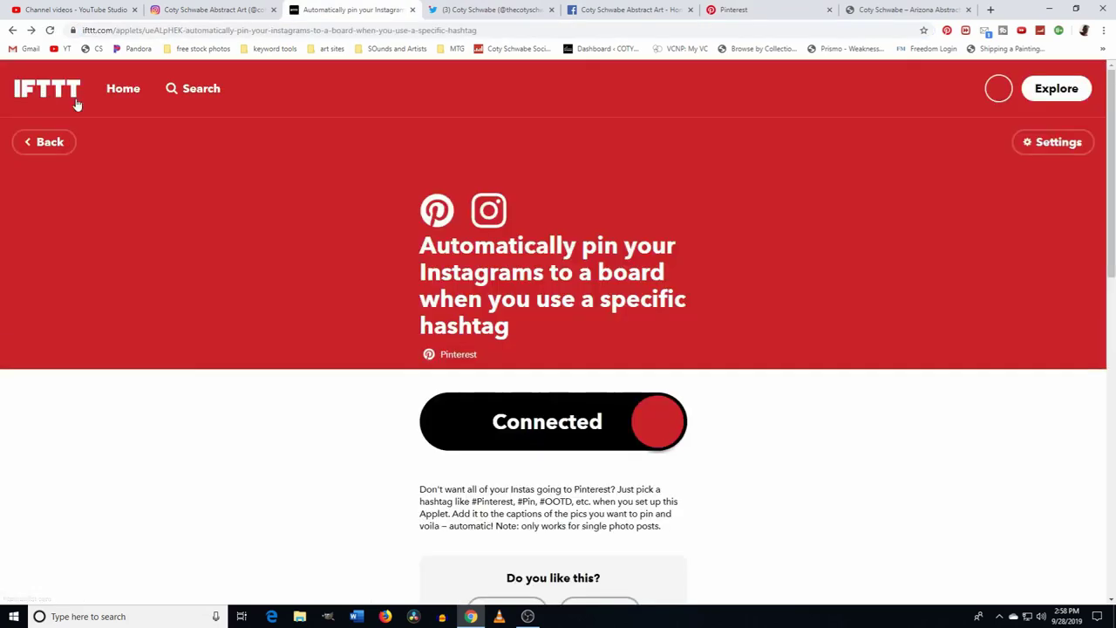
{"action": "left_click", "coordinate": [45, 84]}
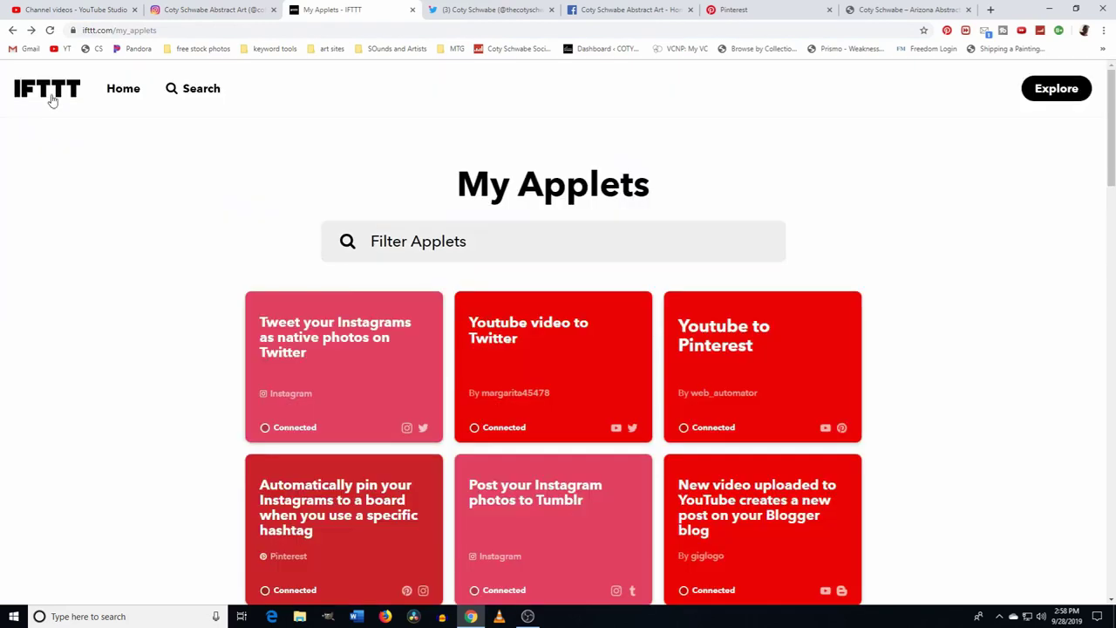
Step: Review the settings of the "Tweet your Instagrams as native photos on Twitter" applet and go back to My Applets
{"action": "scroll", "coordinate": [924, 433], "scroll_direction": "down", "scroll_amount": 2}
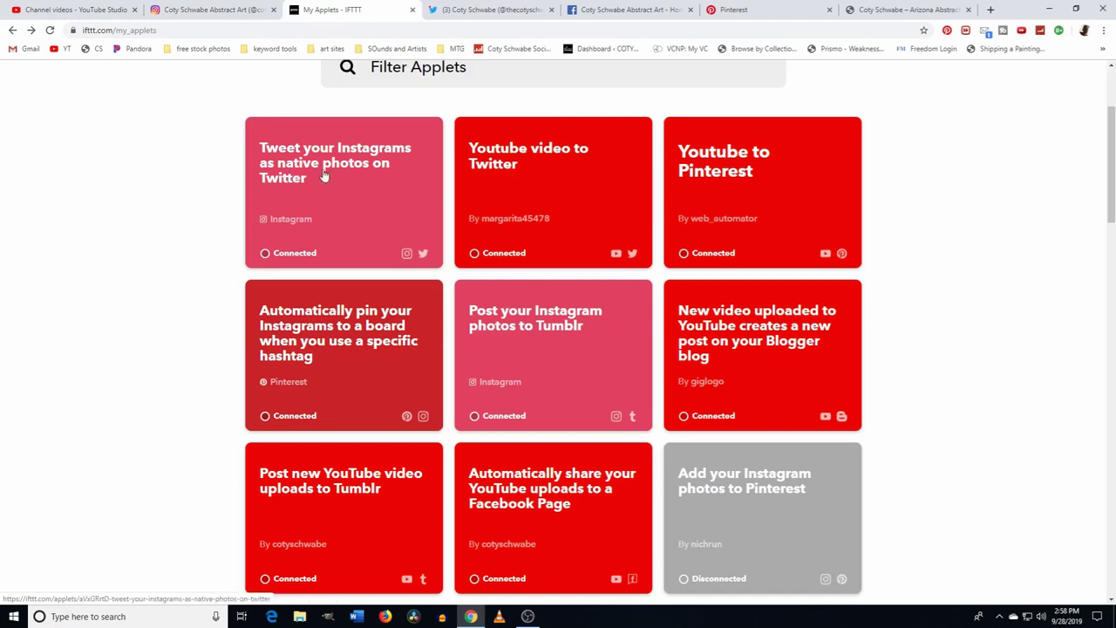
{"action": "left_click", "coordinate": [348, 198]}
{"action": "left_click", "coordinate": [1069, 143]}
{"action": "scroll", "coordinate": [951, 319], "scroll_direction": "down", "scroll_amount": 3}
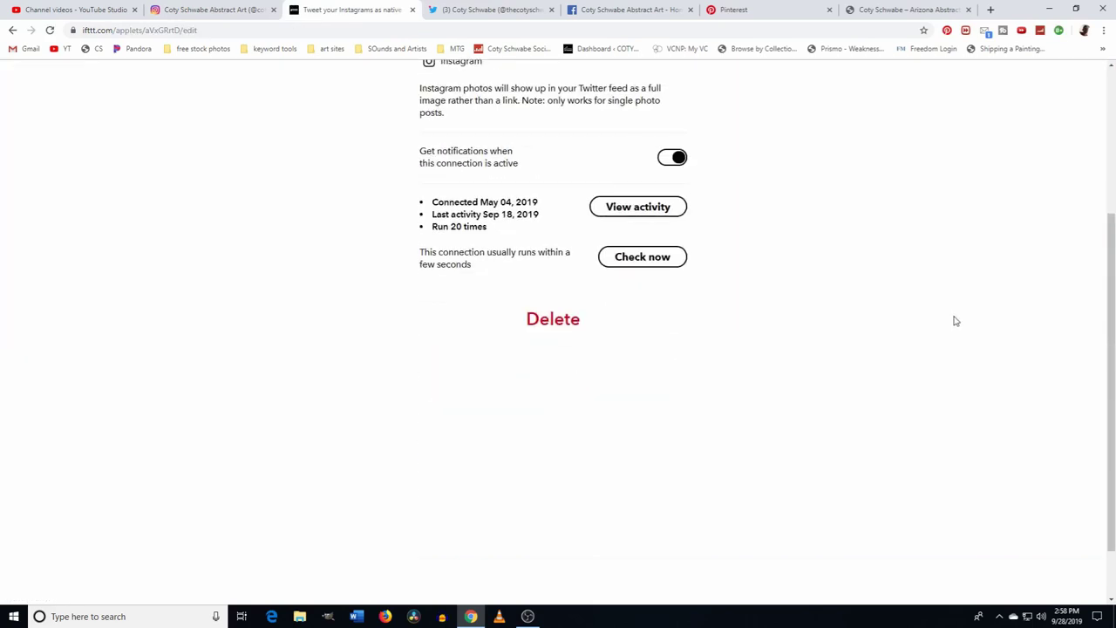
{"action": "scroll", "coordinate": [924, 305], "scroll_direction": "up", "scroll_amount": 1}
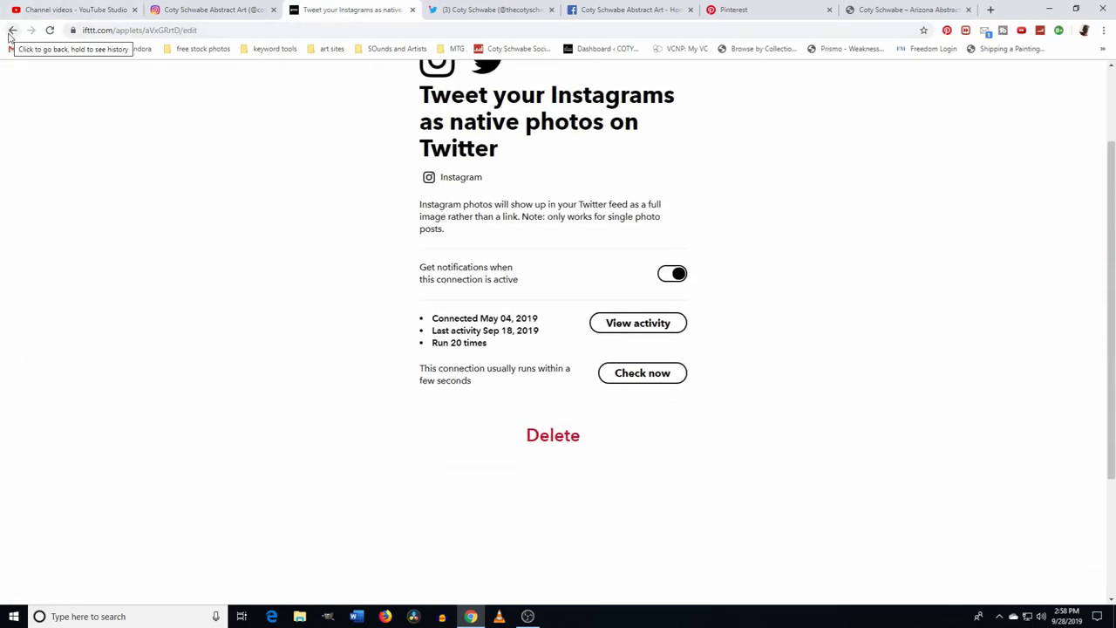
{"action": "left_click", "coordinate": [11, 30]}
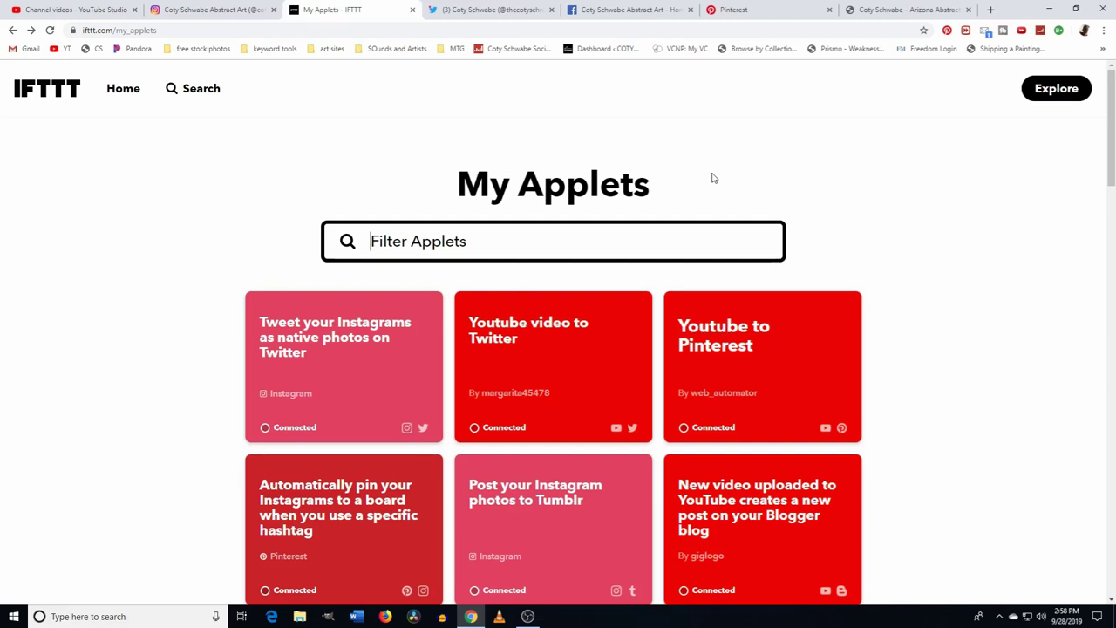
Step: Close the striped painting's Instagram post, check the Facebook photos and Twitter feed, and return to My Applets in IFTTT
{"action": "scroll", "coordinate": [631, 332], "scroll_direction": "down", "scroll_amount": 3}
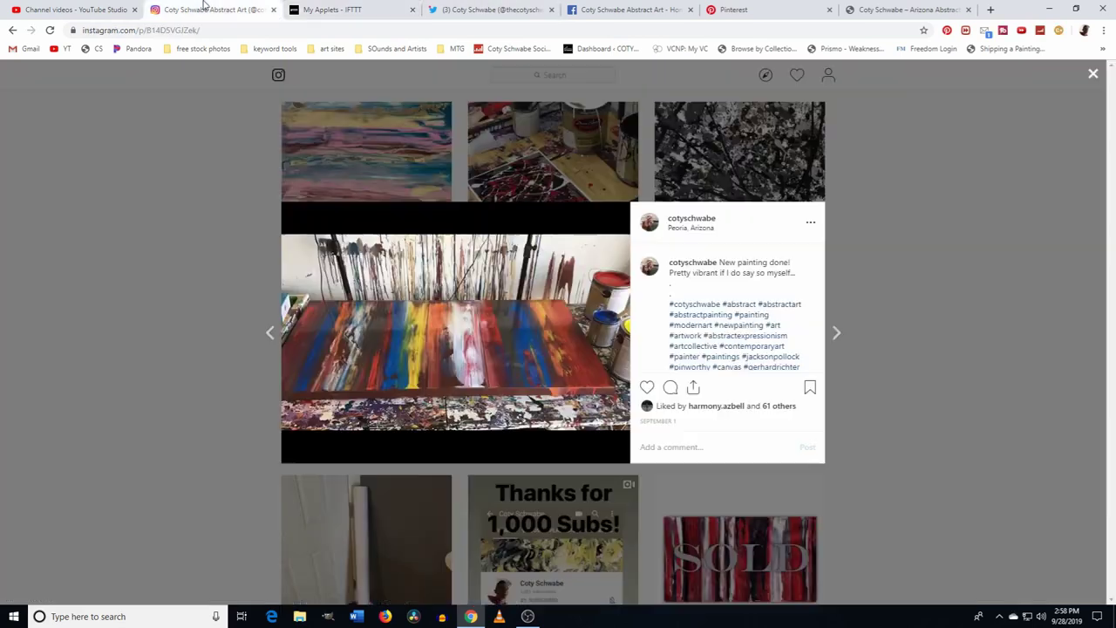
{"action": "left_click", "coordinate": [209, 10]}
{"action": "left_click", "coordinate": [838, 211]}
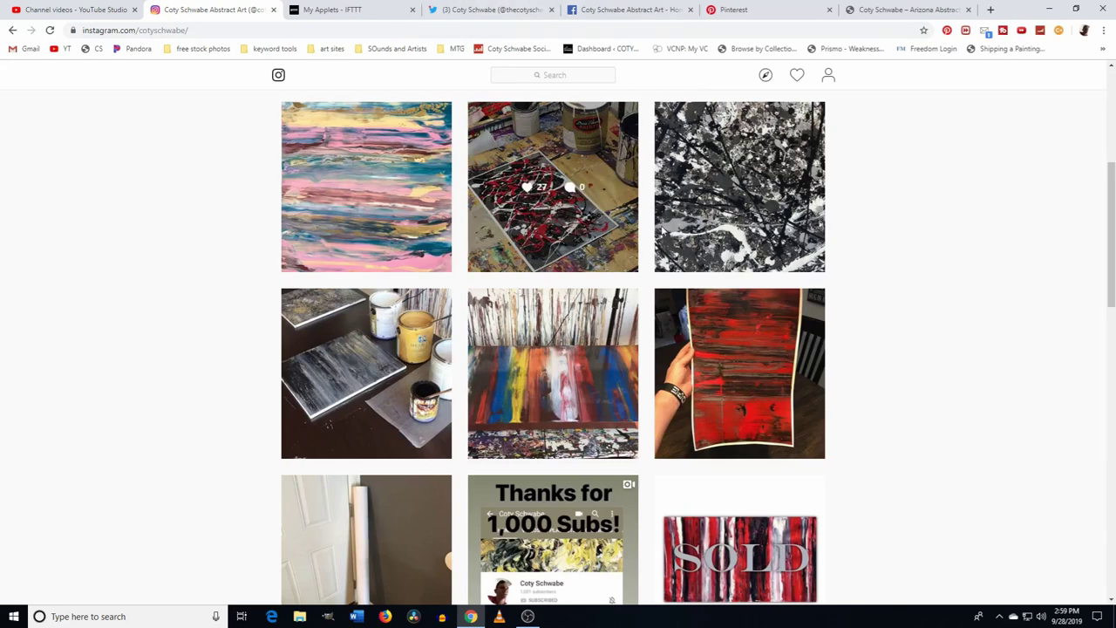
{"action": "left_click", "coordinate": [589, 15]}
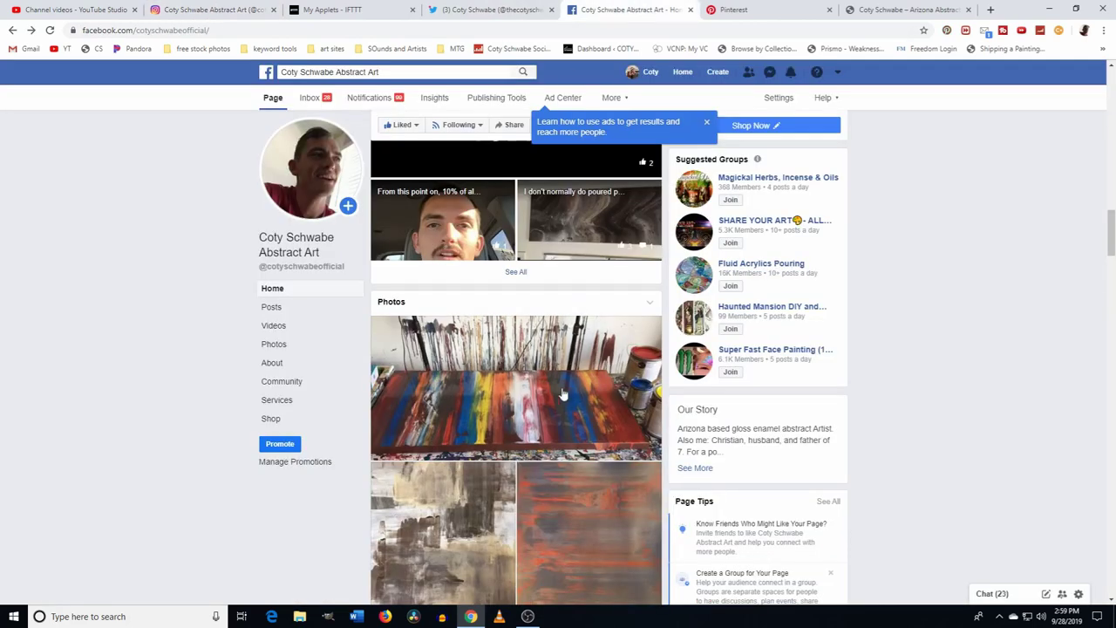
{"action": "left_click", "coordinate": [510, 10]}
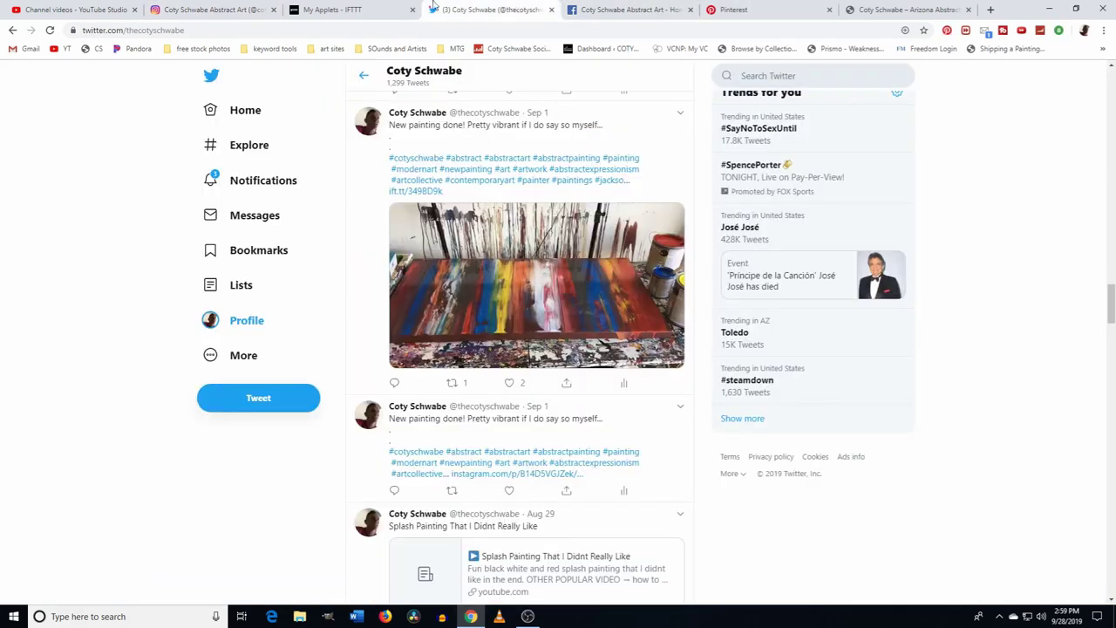
{"action": "left_click", "coordinate": [366, 10]}
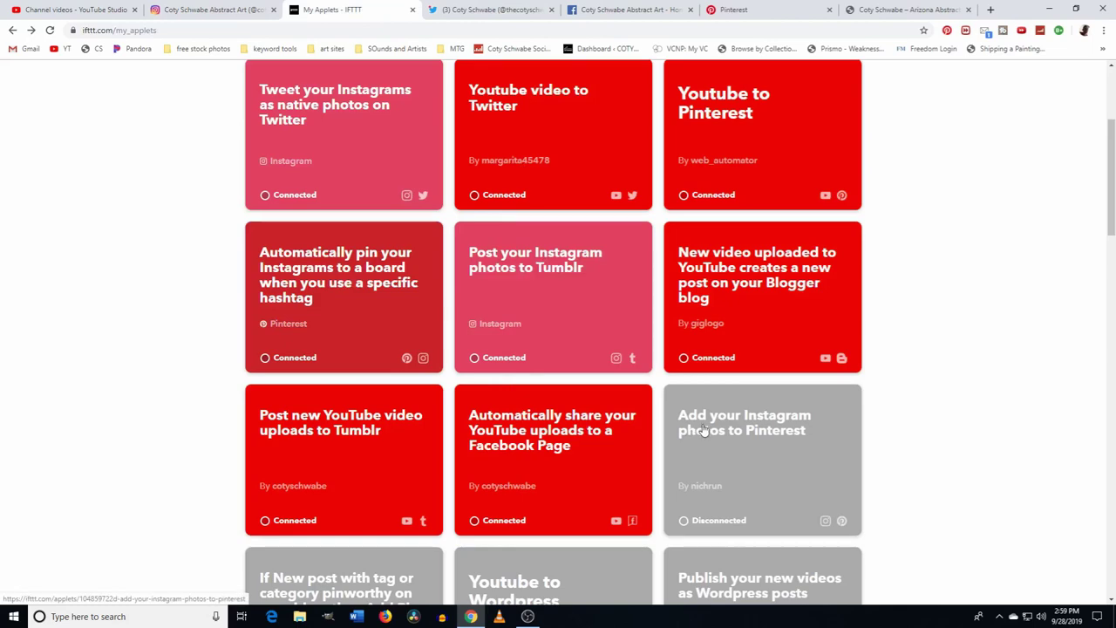
Step: Look at the Instagram profile grid and the YouTube Studio video list as sources, and return to My Applets in IFTTT
{"action": "left_click", "coordinate": [241, 11]}
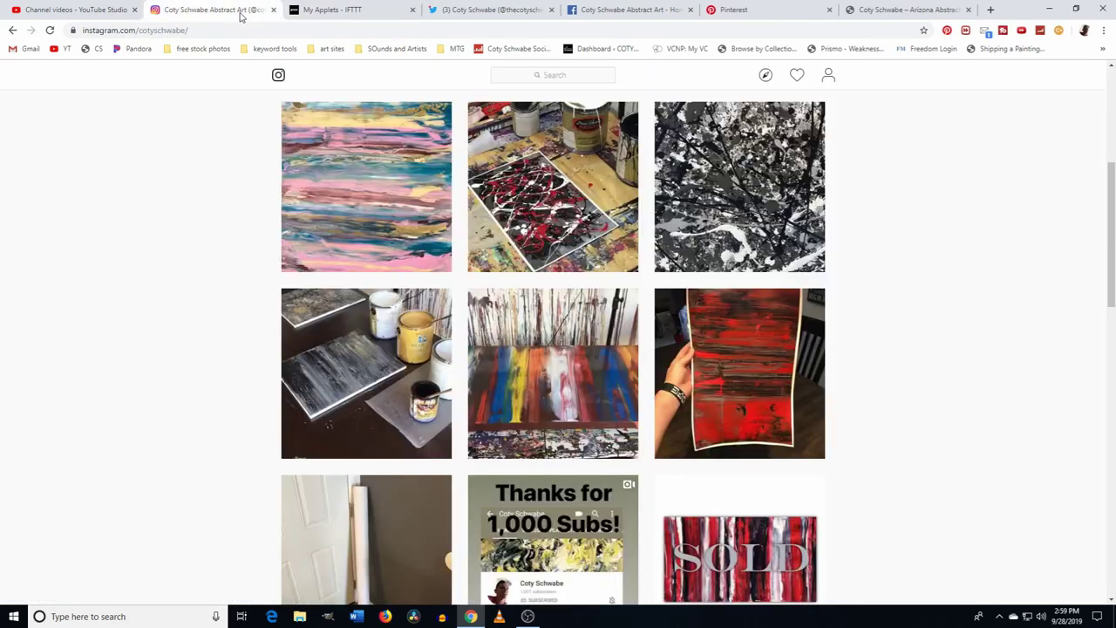
{"action": "left_click", "coordinate": [93, 10]}
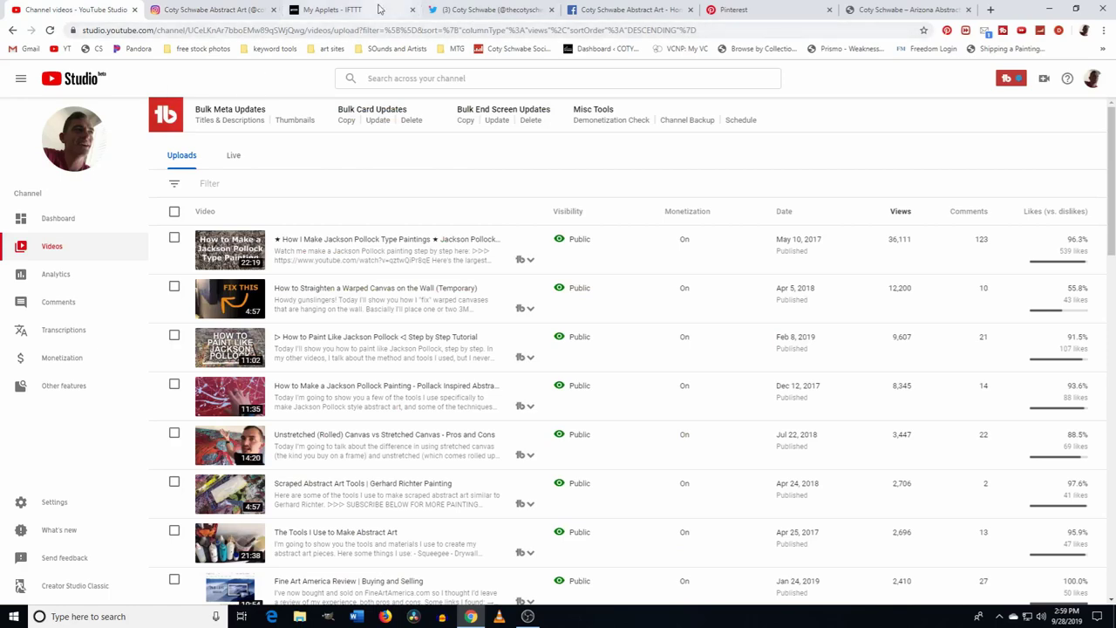
{"action": "left_click", "coordinate": [349, 10]}
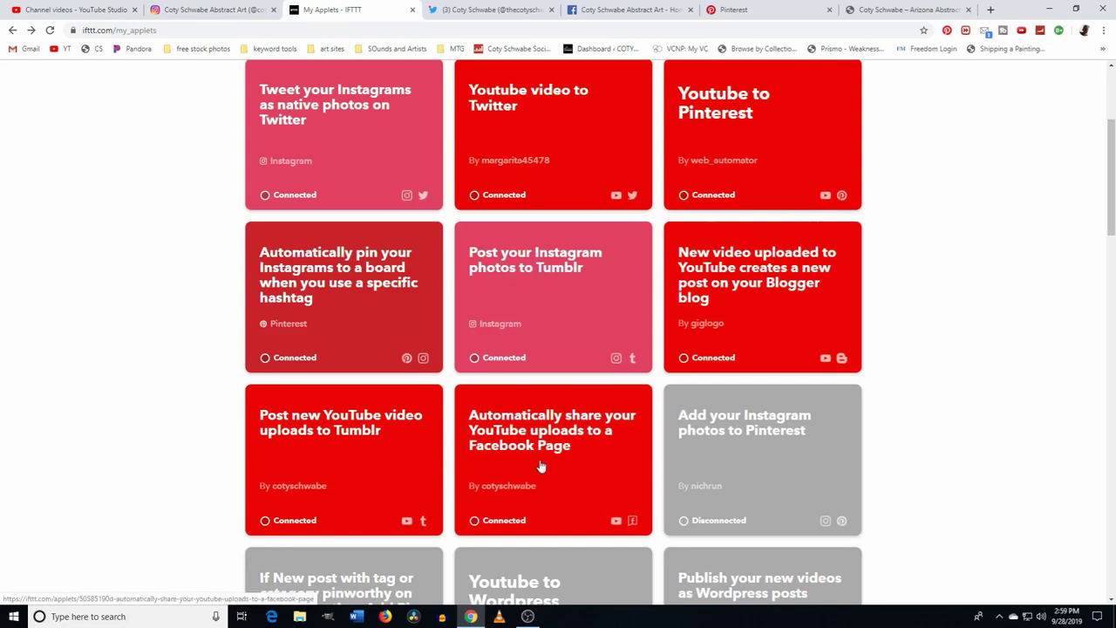
Step: Review the settings of the "Youtube to Pinterest" applet, including its board name and pin fields, and go back to My Applets
{"action": "left_click", "coordinate": [729, 146]}
{"action": "left_click", "coordinate": [1055, 142]}
{"action": "scroll", "coordinate": [549, 436], "scroll_direction": "down", "scroll_amount": 2}
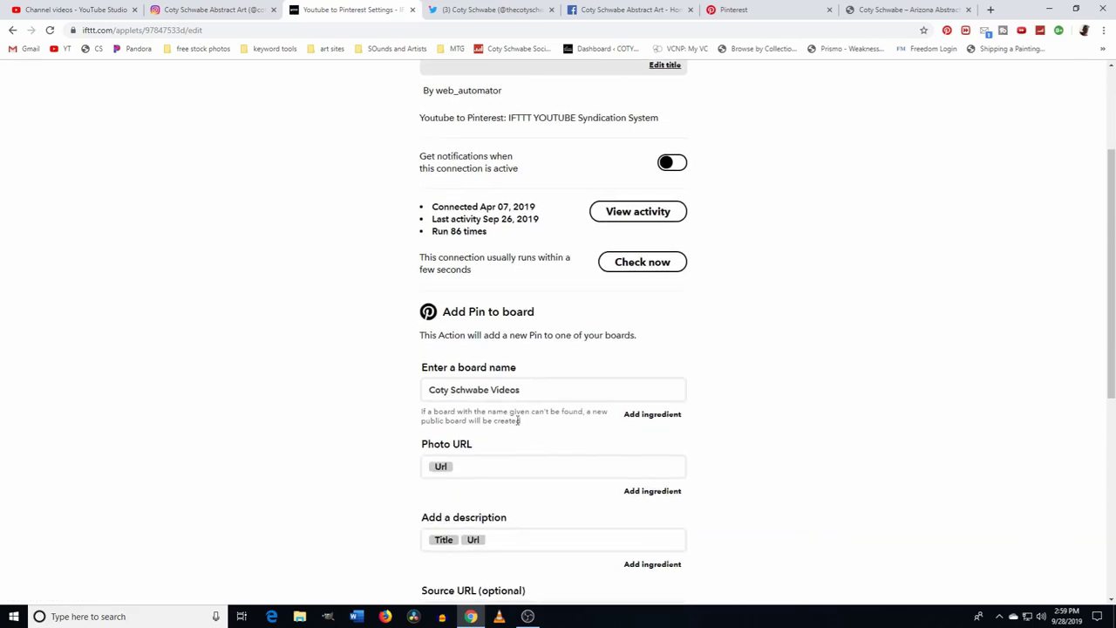
{"action": "scroll", "coordinate": [511, 466], "scroll_direction": "down", "scroll_amount": 2}
{"action": "scroll", "coordinate": [603, 483], "scroll_direction": "up", "scroll_amount": 2}
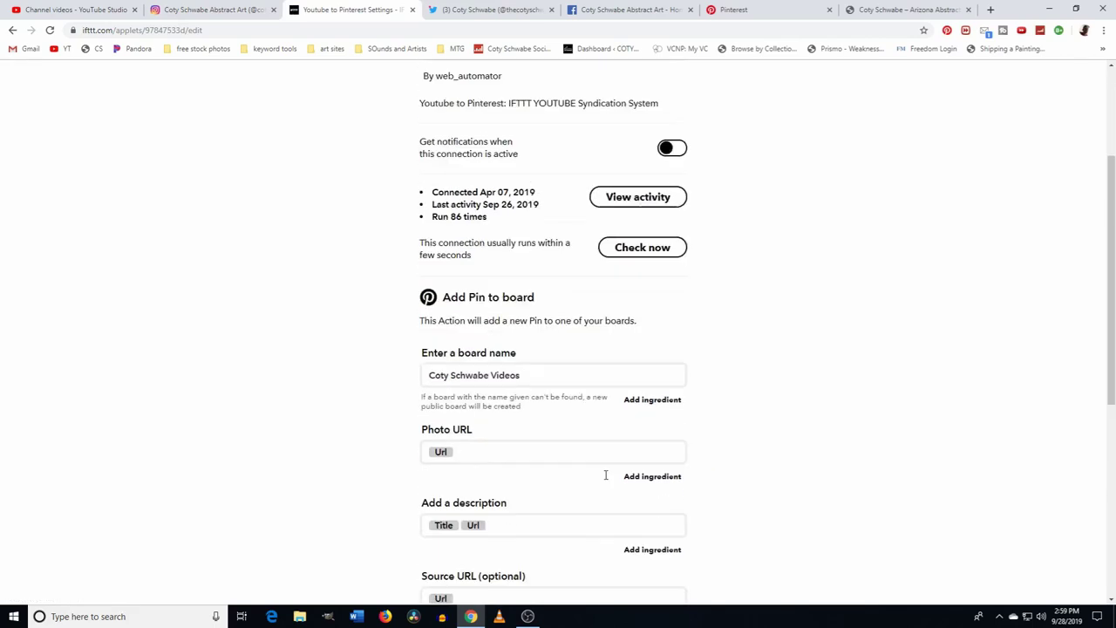
{"action": "left_click", "coordinate": [13, 32]}
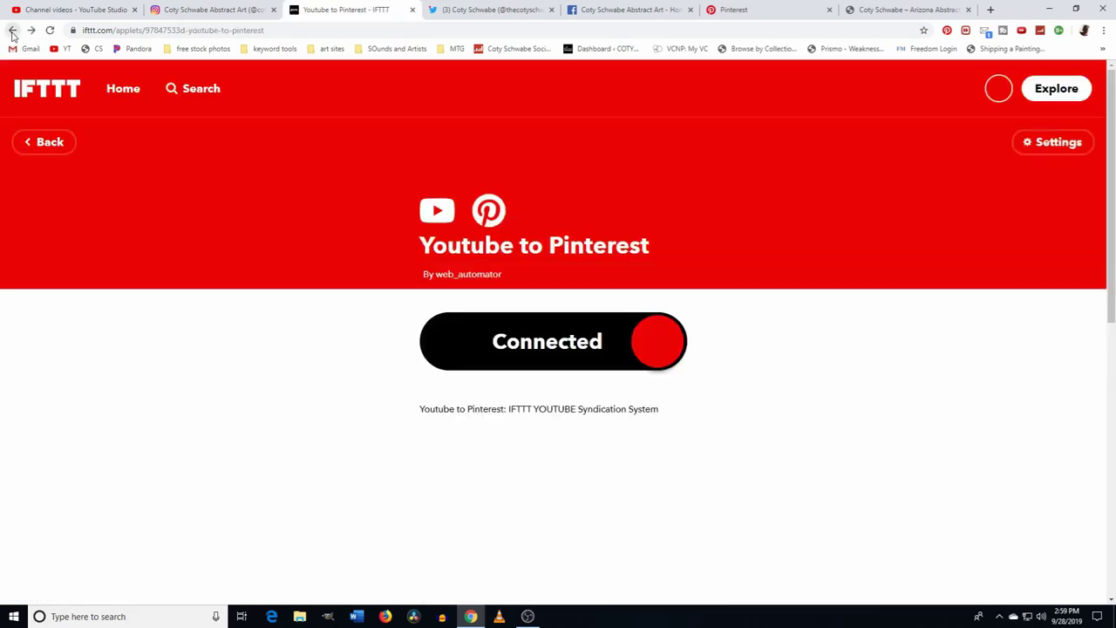
{"action": "left_click", "coordinate": [12, 31]}
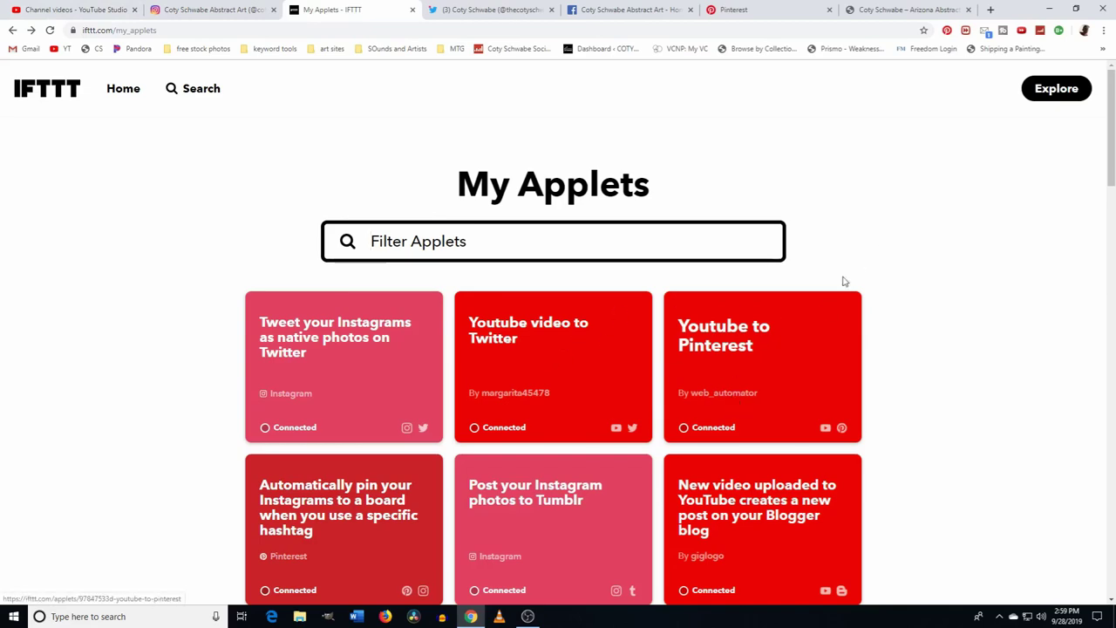
Step: View the "Post new YouTube video uploads to Tumblr" applet and go back to My Applets
{"action": "scroll", "coordinate": [840, 308], "scroll_direction": "down", "scroll_amount": 2}
{"action": "scroll", "coordinate": [515, 527], "scroll_direction": "down", "scroll_amount": 3}
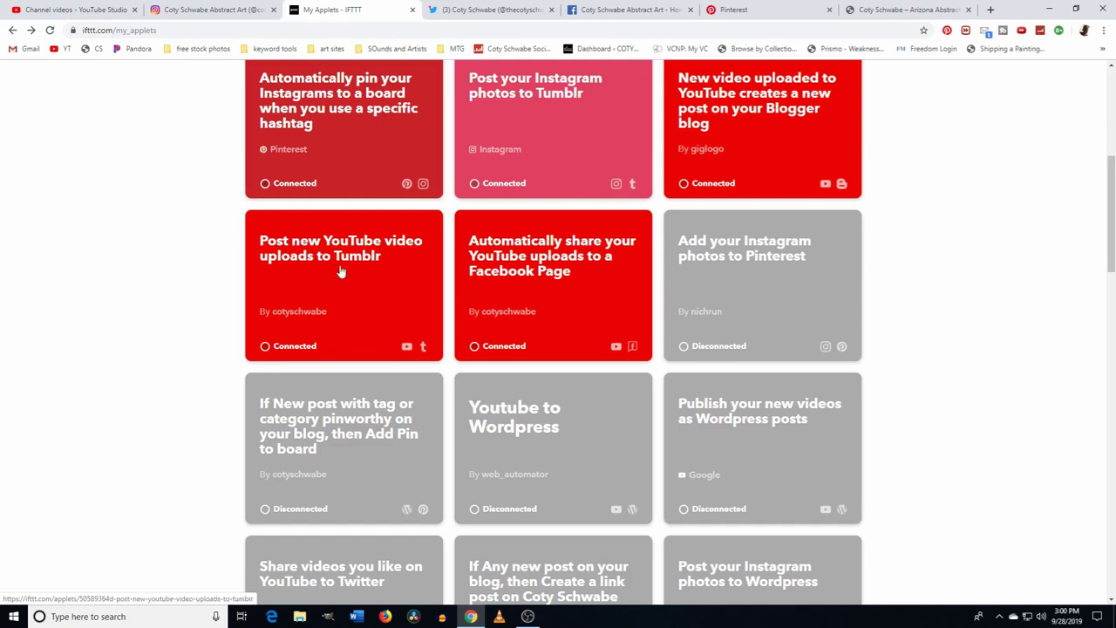
{"action": "left_click", "coordinate": [371, 286]}
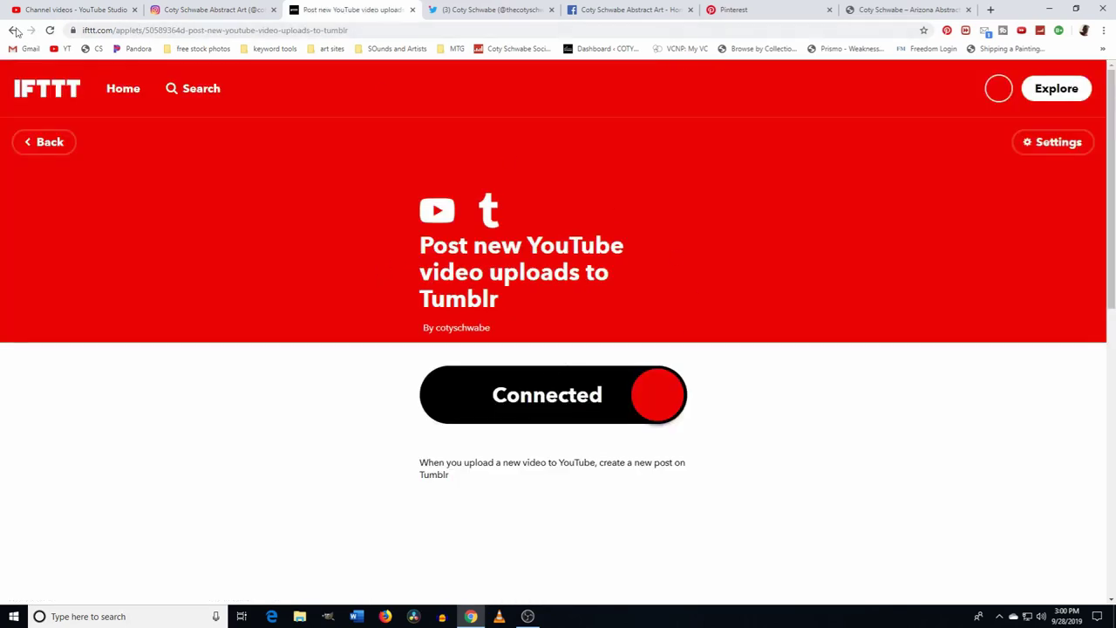
{"action": "left_click", "coordinate": [12, 29]}
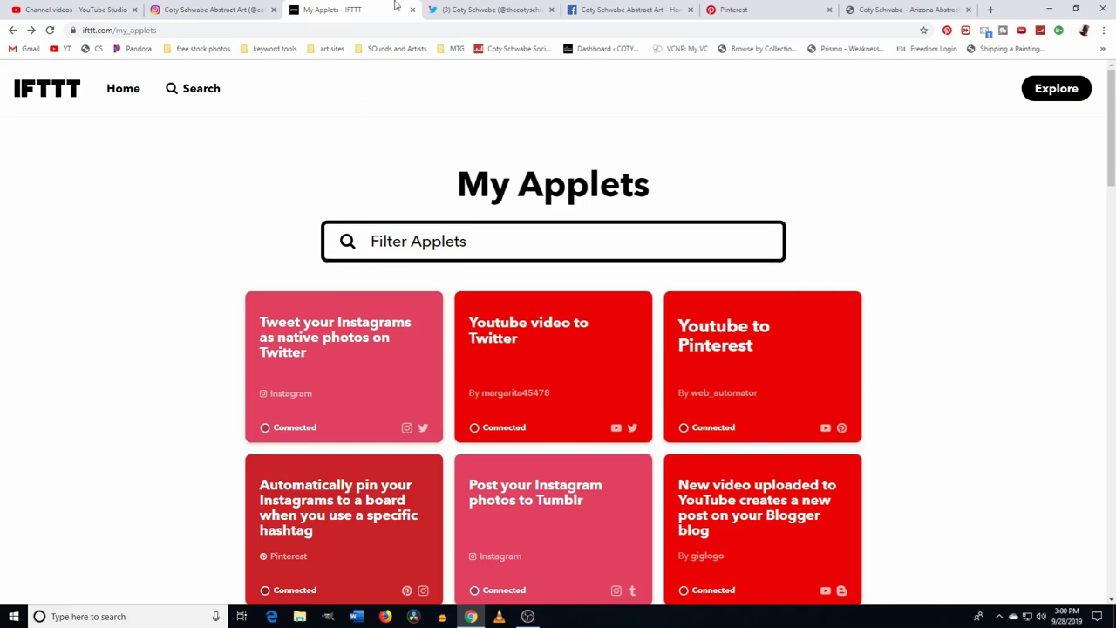
Step: Compare the Twitter feed with the YouTube Studio video list and Instagram profile, and return to My Applets in IFTTT
{"action": "left_click", "coordinate": [469, 8]}
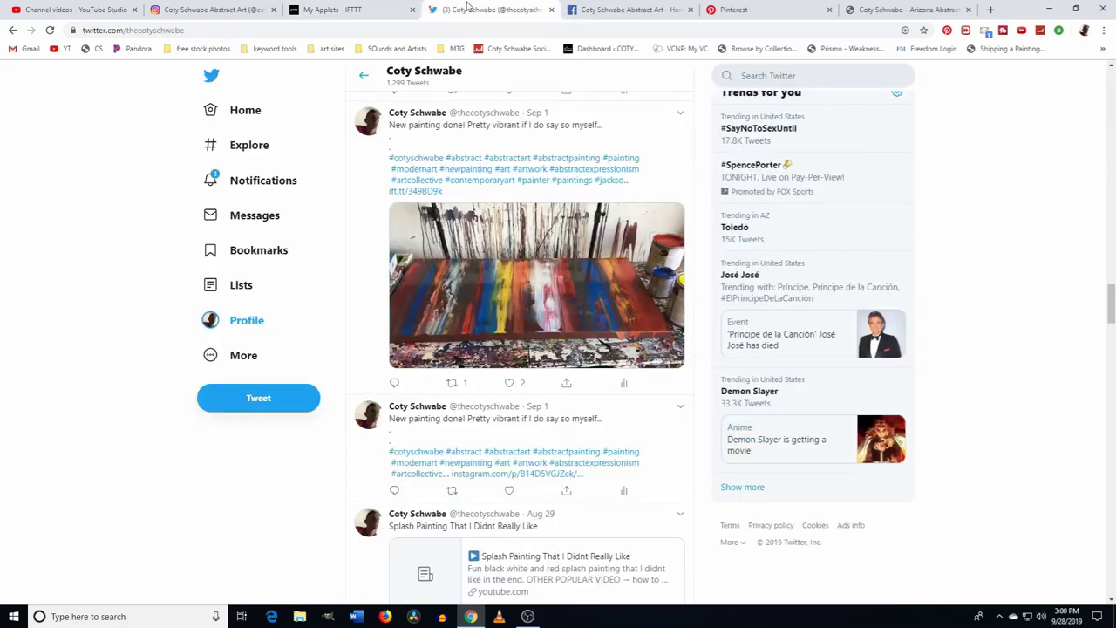
{"action": "left_click", "coordinate": [349, 10]}
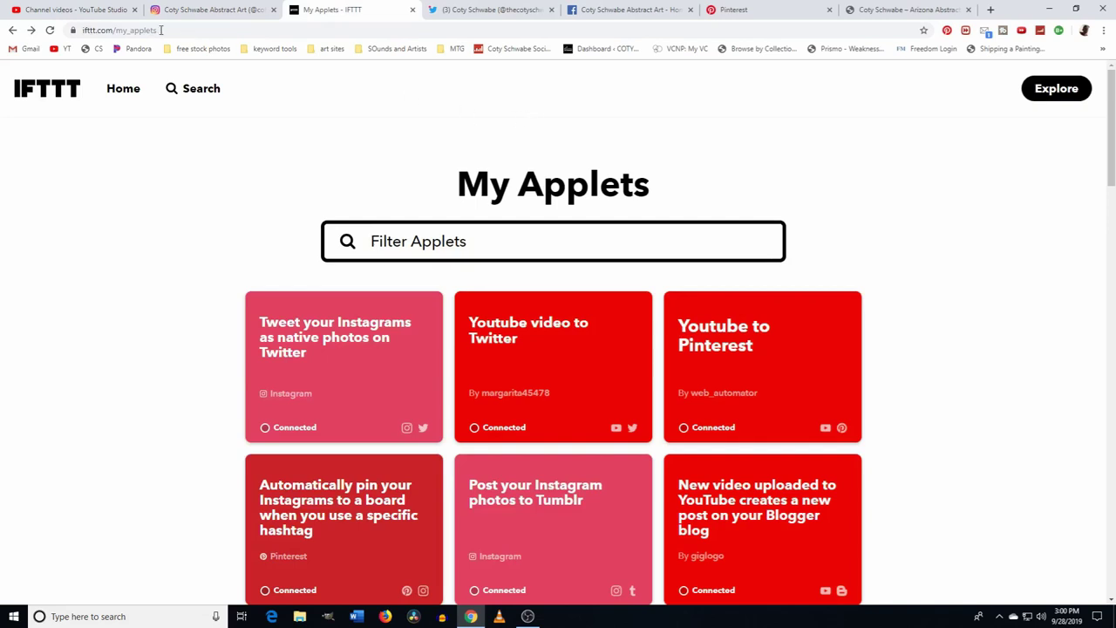
{"action": "left_click", "coordinate": [93, 10]}
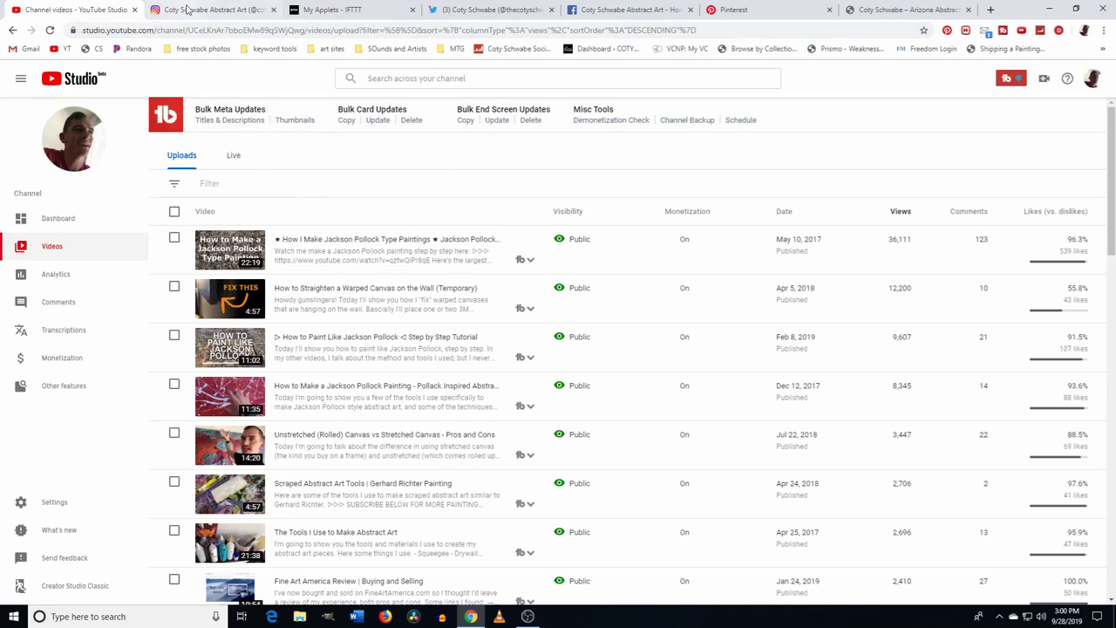
{"action": "left_click", "coordinate": [218, 9]}
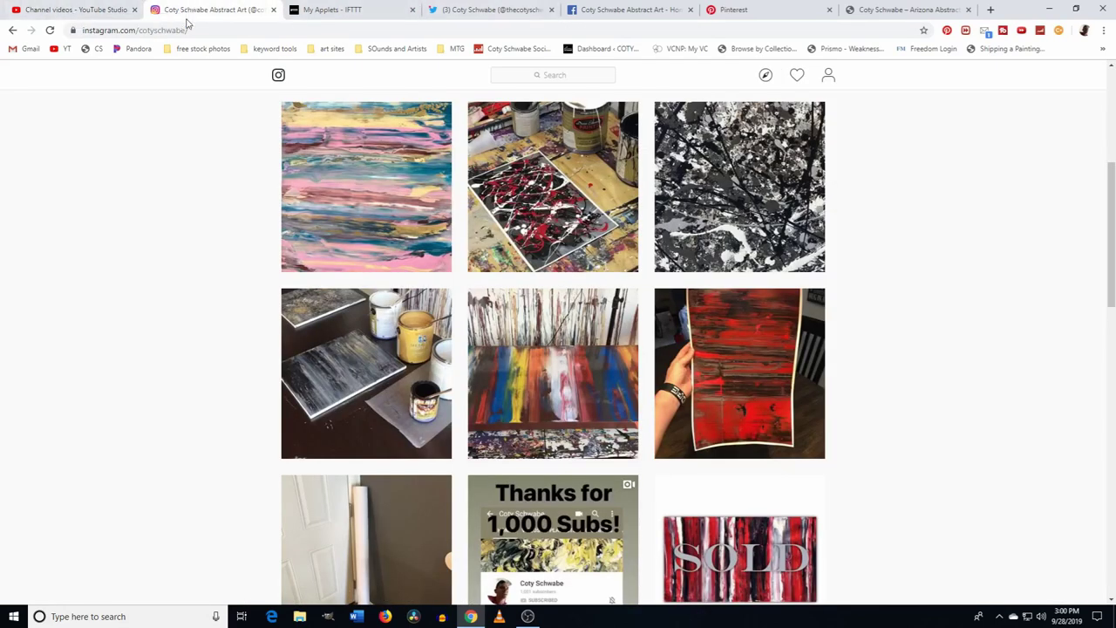
{"action": "left_click", "coordinate": [489, 10]}
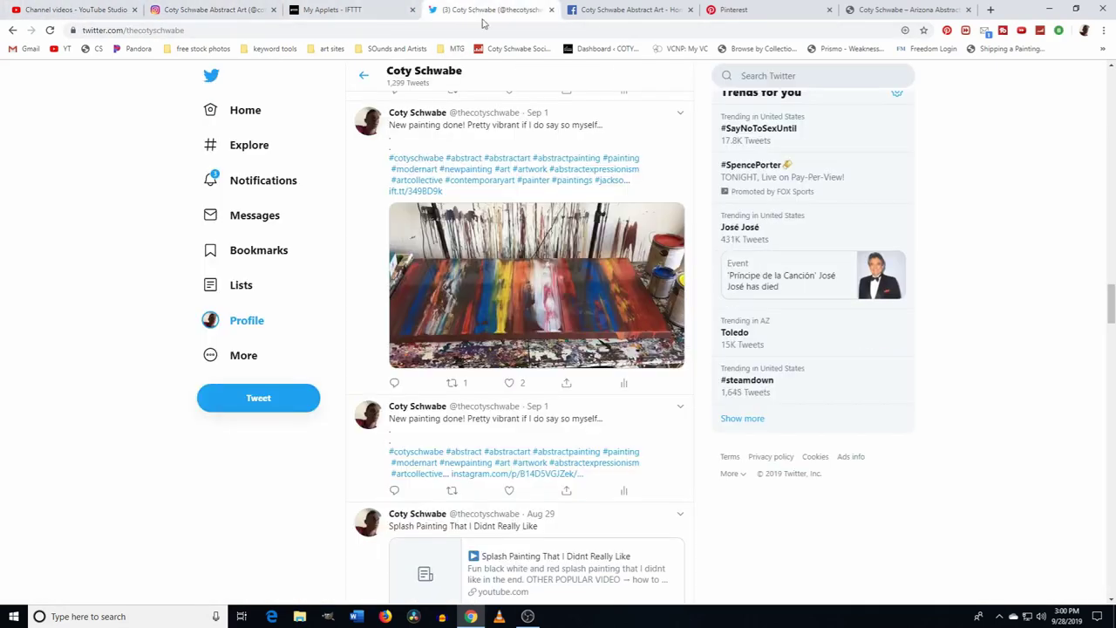
{"action": "left_click", "coordinate": [359, 10]}
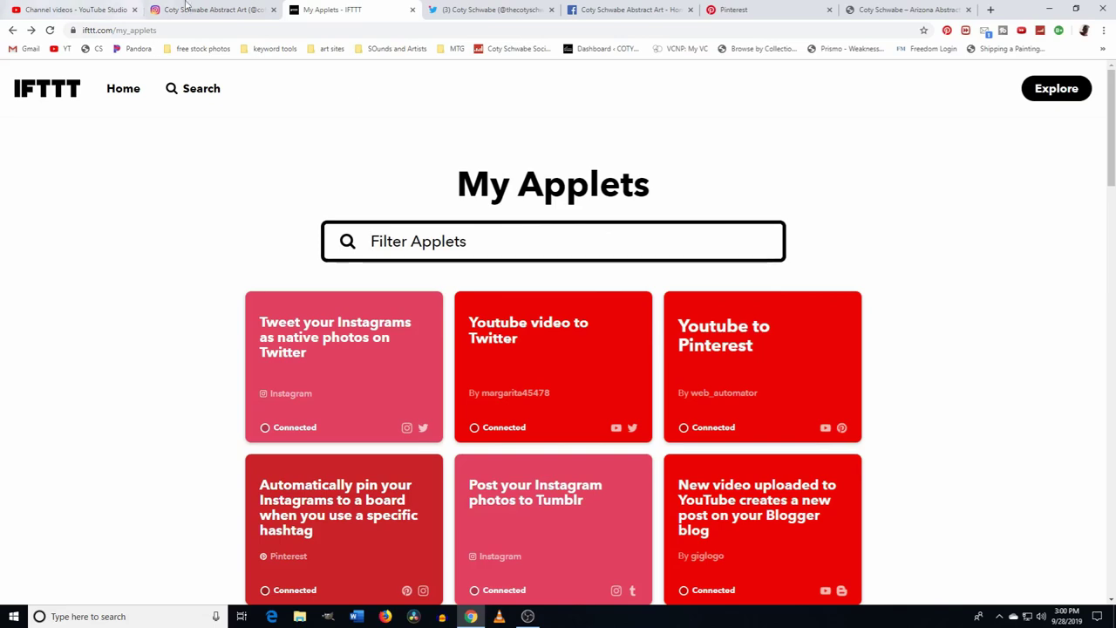
Step: Check the newer tweets in the Twitter feed and close the advertising tip on the Facebook page
{"action": "left_click", "coordinate": [458, 12]}
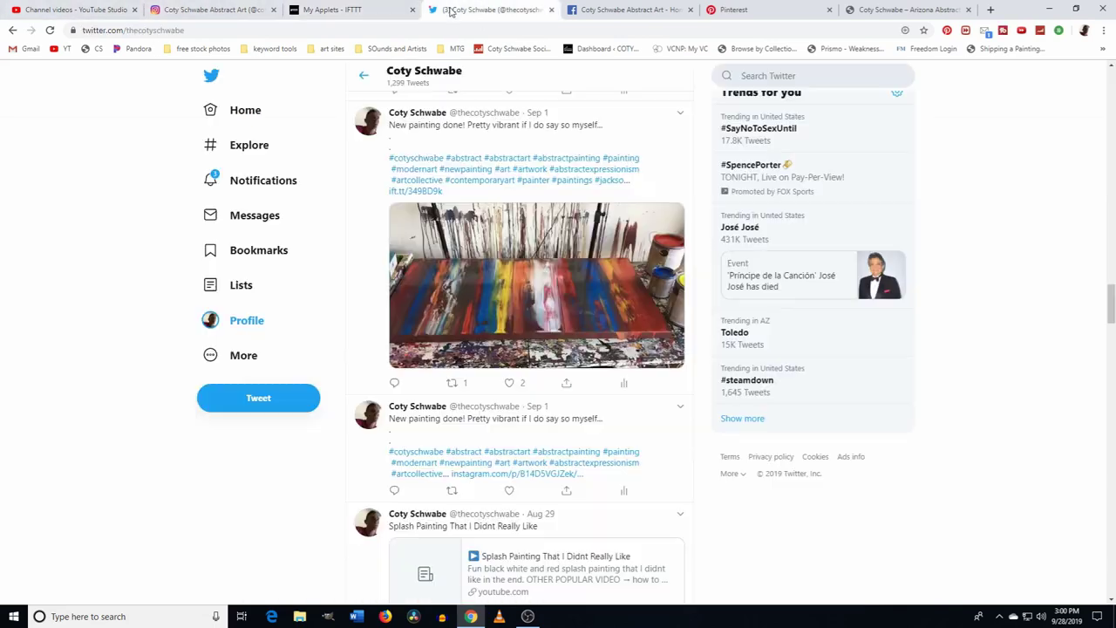
{"action": "scroll", "coordinate": [603, 404], "scroll_direction": "up", "scroll_amount": 4}
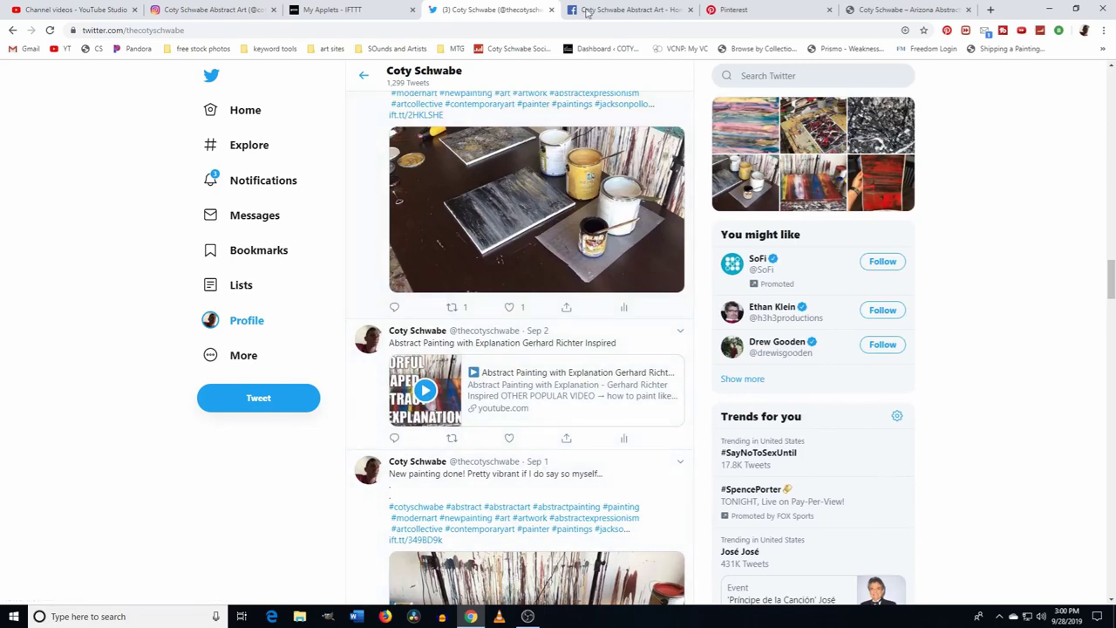
{"action": "left_click", "coordinate": [616, 11]}
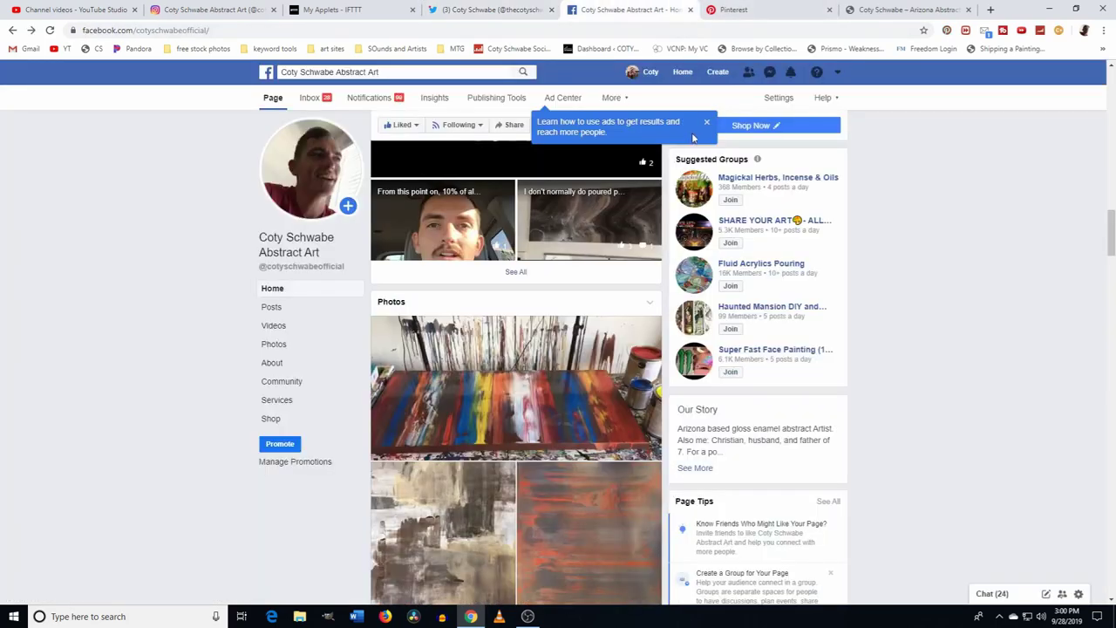
{"action": "left_click", "coordinate": [562, 97]}
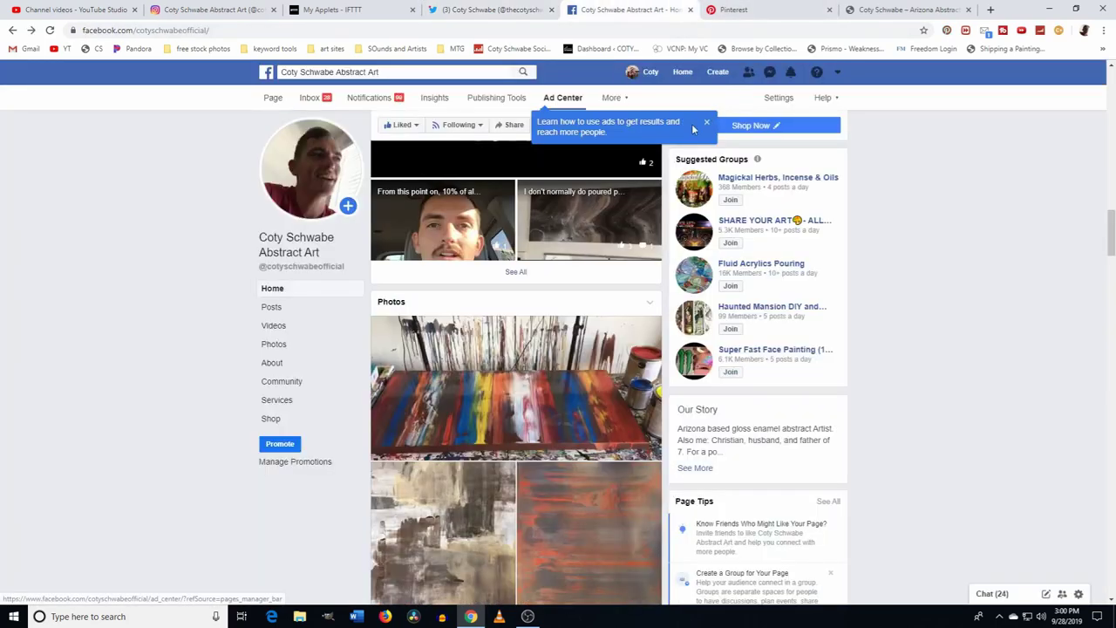
{"action": "left_click", "coordinate": [708, 125]}
Step: Revisit Pinterest, Facebook and Twitter, and look over the connected applets in My Applets on IFTTT
{"action": "left_click", "coordinate": [750, 9]}
{"action": "left_click", "coordinate": [590, 7]}
{"action": "left_click", "coordinate": [471, 9]}
{"action": "left_click", "coordinate": [349, 9]}
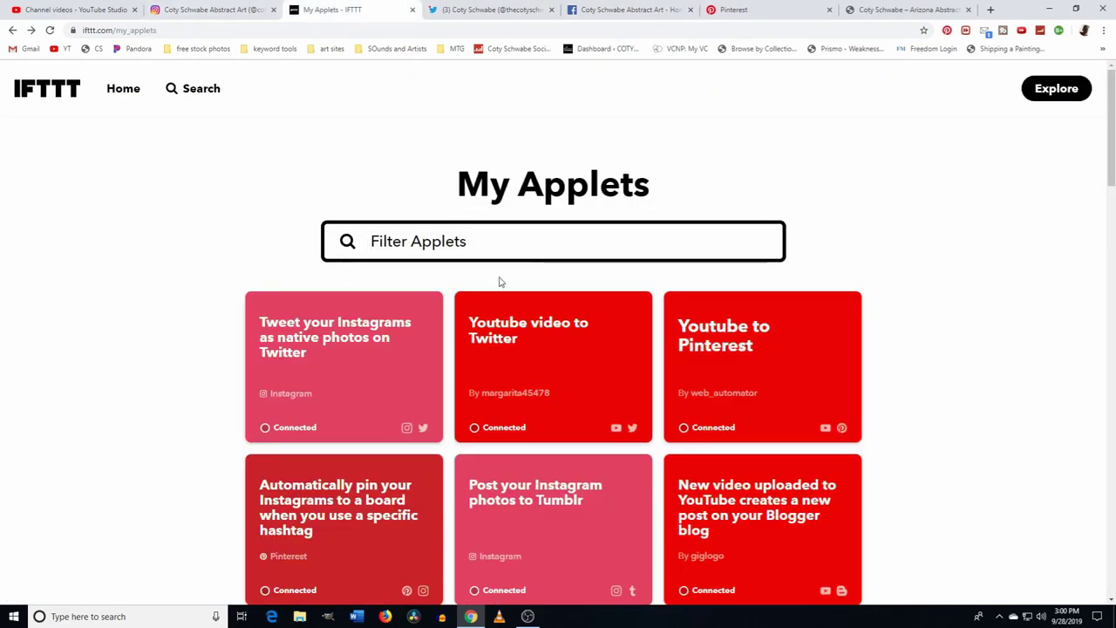
{"action": "scroll", "coordinate": [445, 433], "scroll_direction": "down", "scroll_amount": 2}
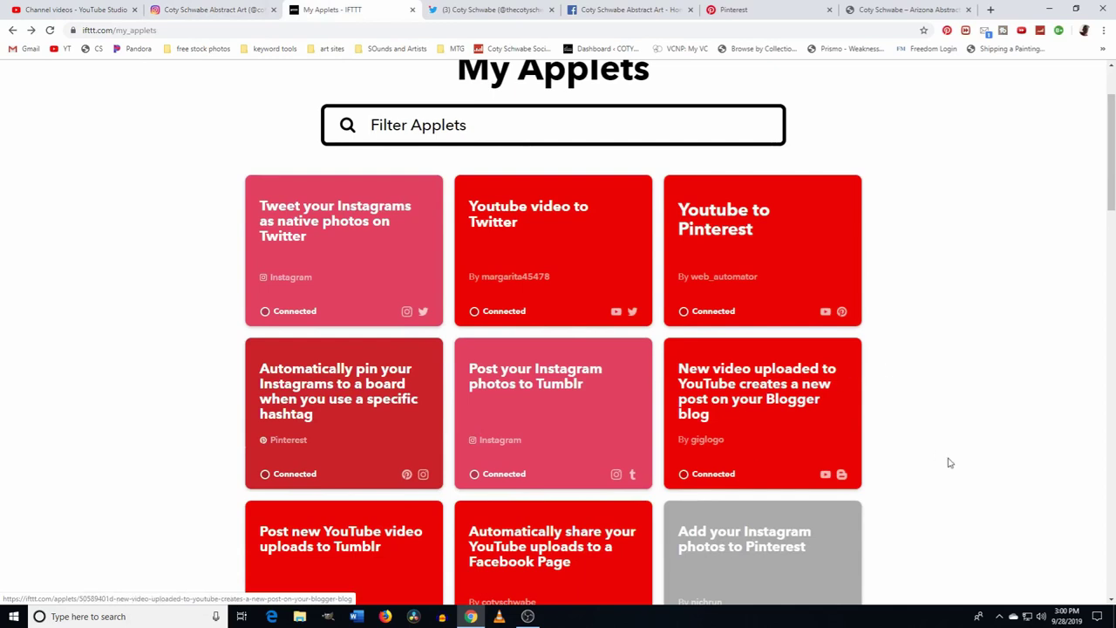
{"action": "scroll", "coordinate": [948, 461], "scroll_direction": "up", "scroll_amount": 1}
{"action": "scroll", "coordinate": [948, 406], "scroll_direction": "up", "scroll_amount": 1}
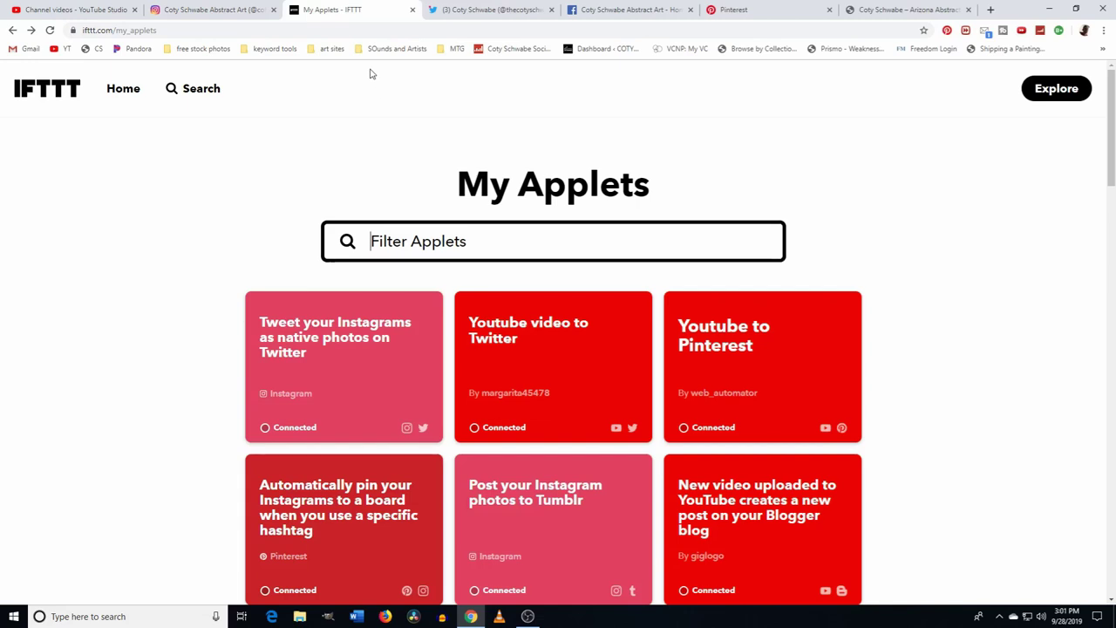
Step: Switch to Instagram, search for "sura" and open the surajfinearts profile
{"action": "left_click", "coordinate": [204, 7]}
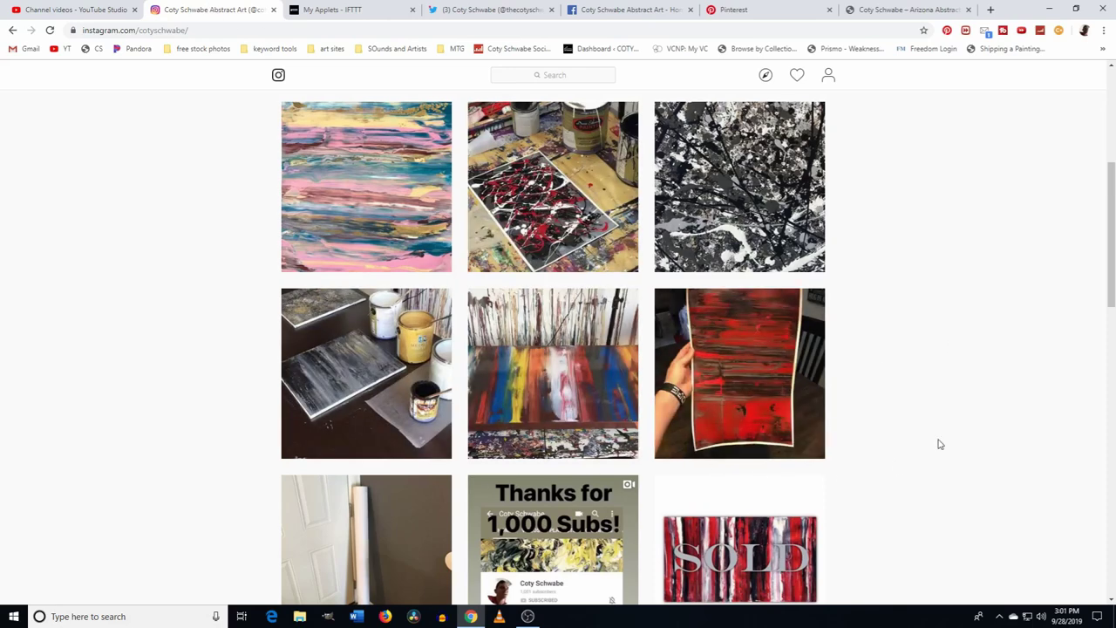
{"action": "scroll", "coordinate": [946, 321], "scroll_direction": "up", "scroll_amount": 1}
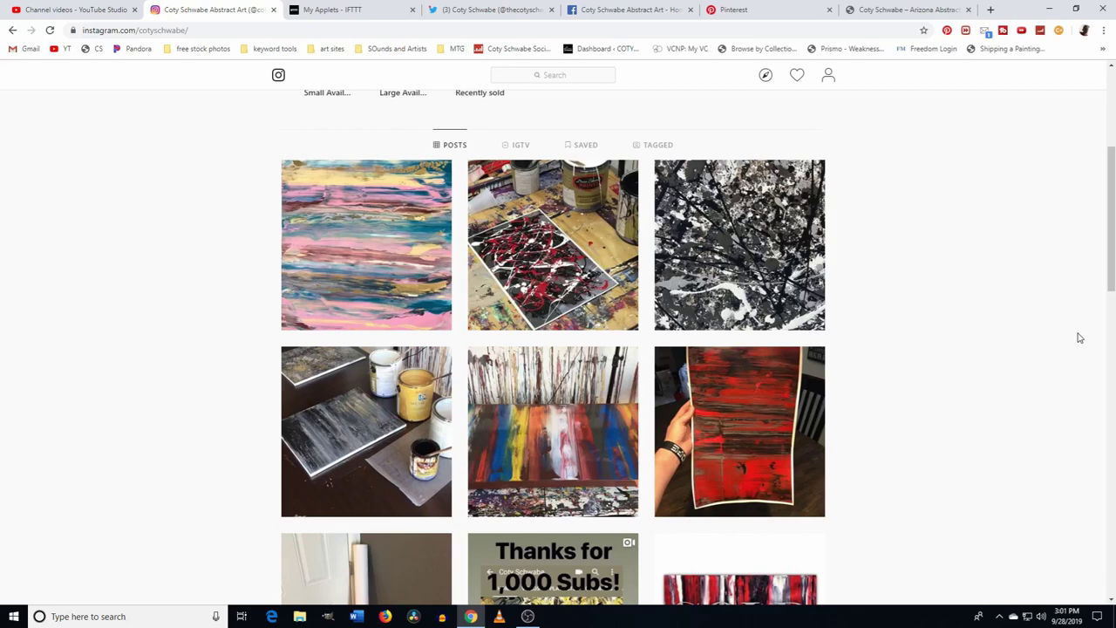
{"action": "scroll", "coordinate": [869, 222], "scroll_direction": "up", "scroll_amount": 3}
{"action": "left_click", "coordinate": [560, 83]}
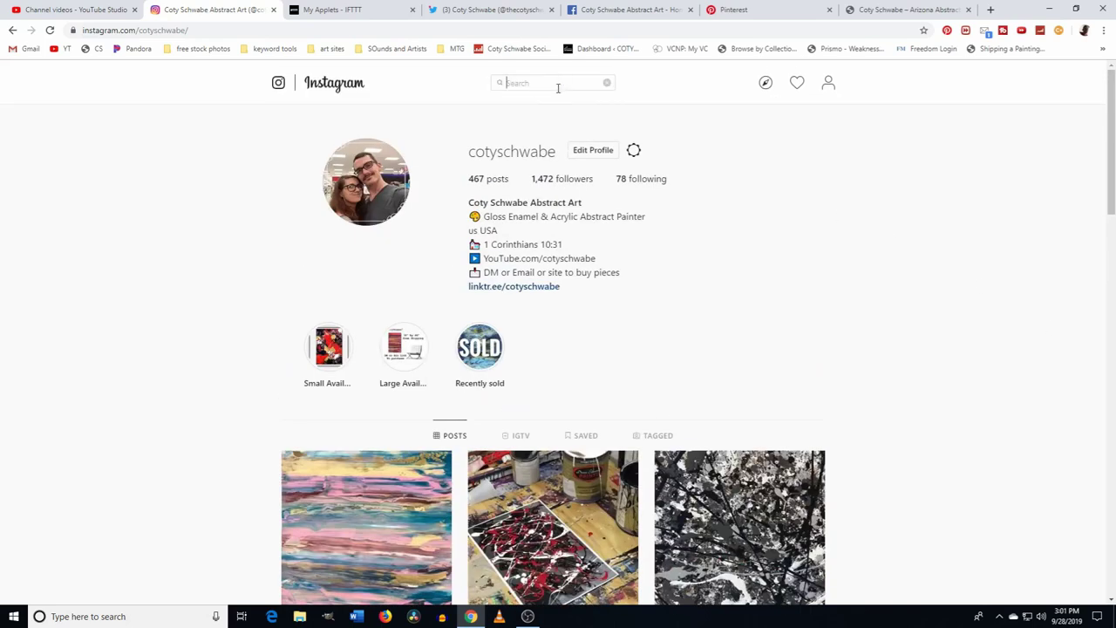
{"action": "type", "text": "sura"}
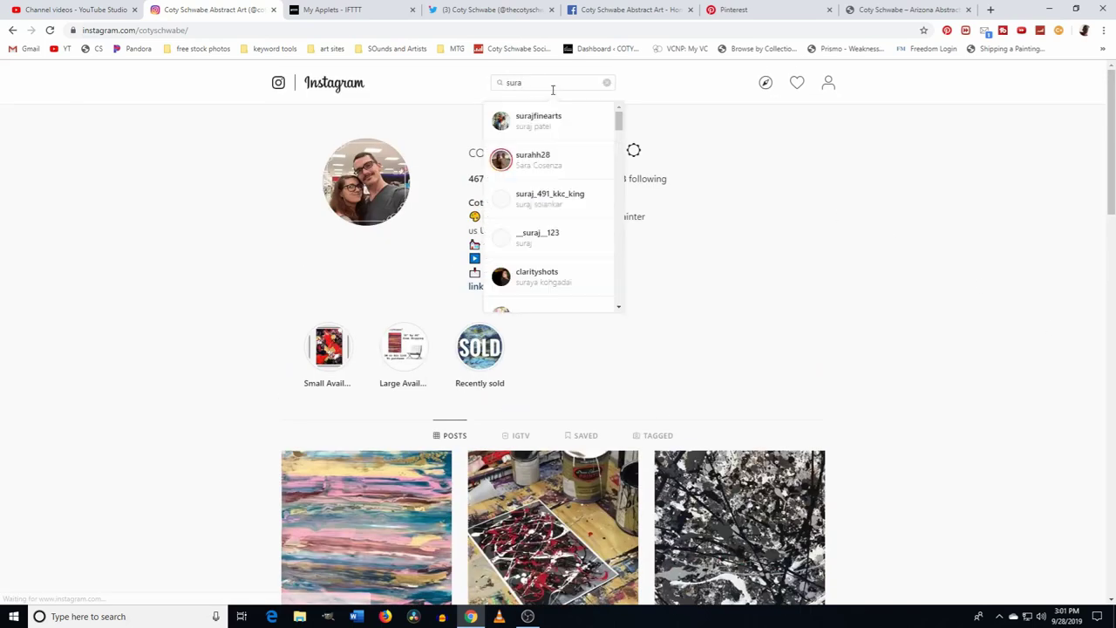
{"action": "left_click", "coordinate": [549, 122]}
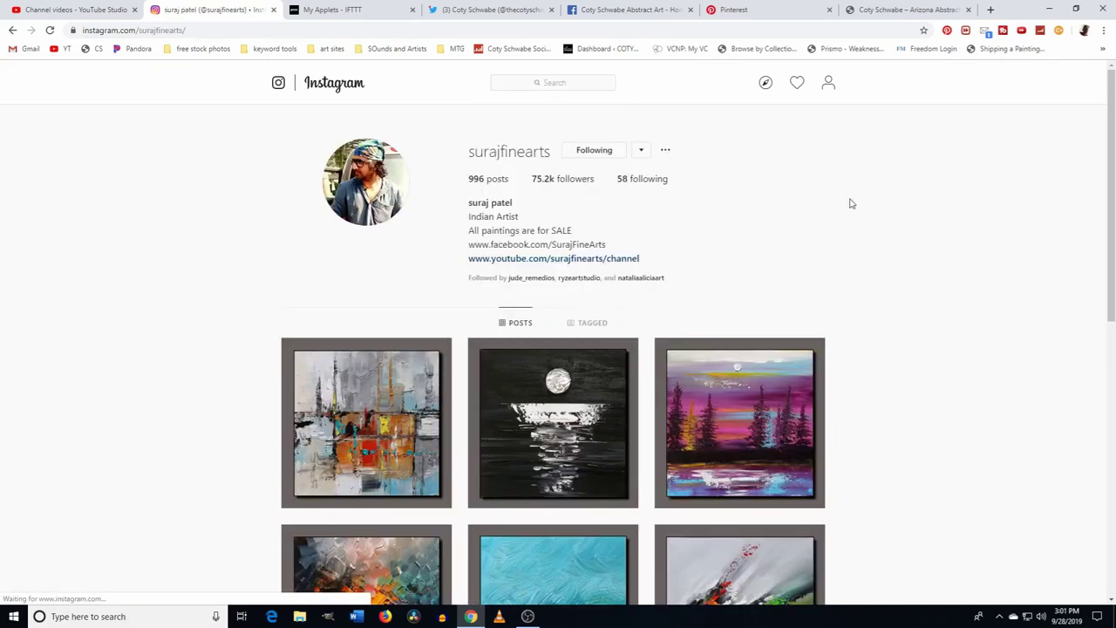
Step: Browse the painting posts on the surajfinearts profile
{"action": "scroll", "coordinate": [931, 214], "scroll_direction": "down", "scroll_amount": 1}
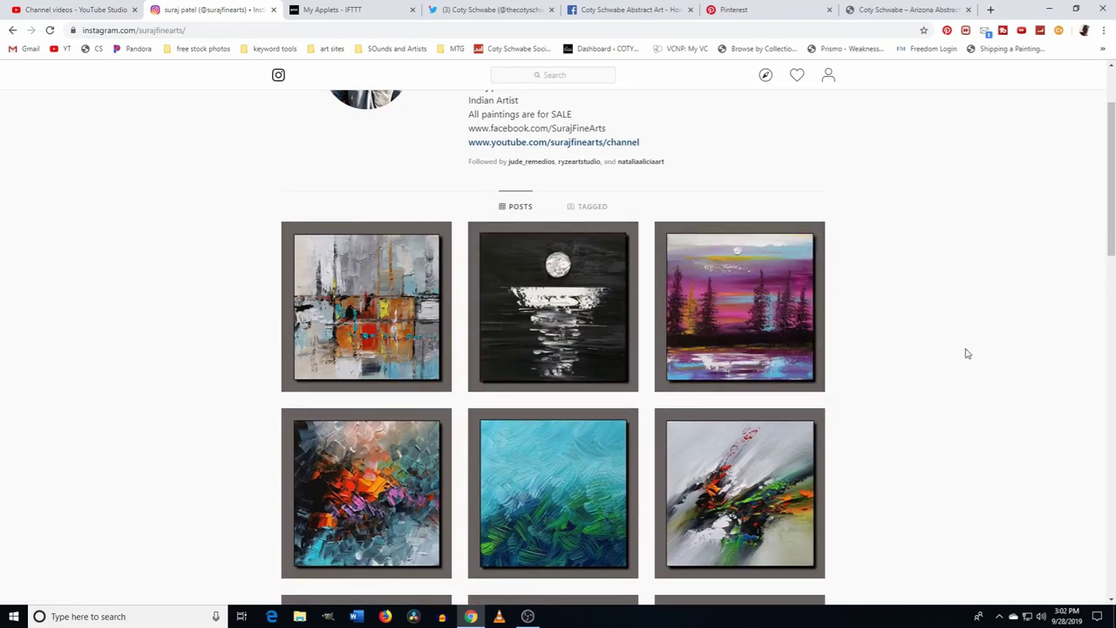
{"action": "scroll", "coordinate": [854, 279], "scroll_direction": "down", "scroll_amount": 6}
{"action": "scroll", "coordinate": [867, 283], "scroll_direction": "down", "scroll_amount": 10}
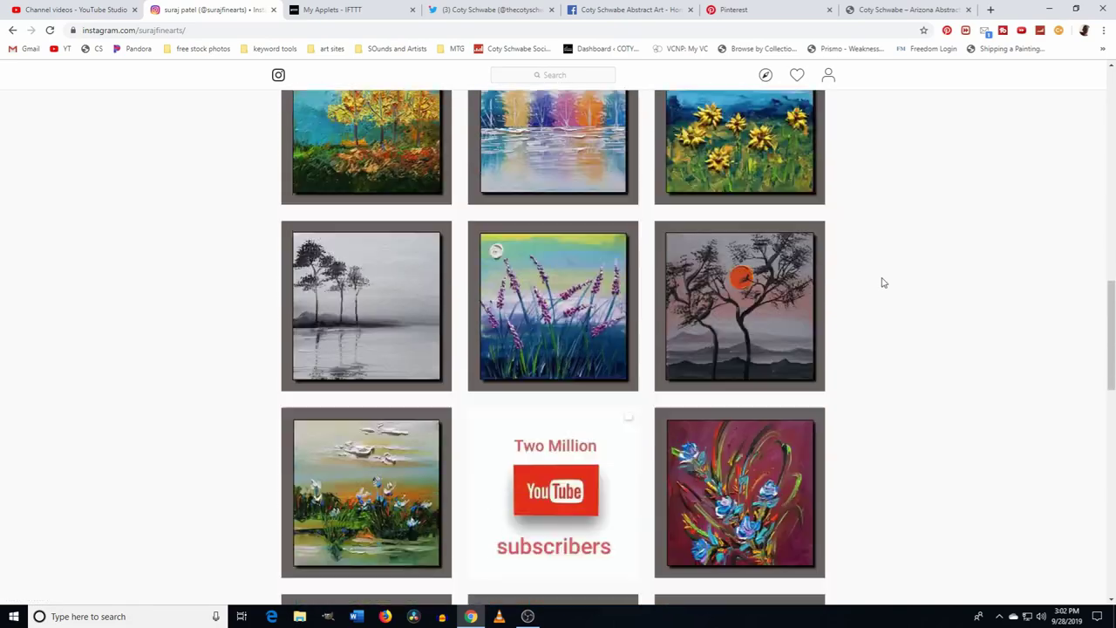
{"action": "scroll", "coordinate": [889, 292], "scroll_direction": "down", "scroll_amount": 2}
{"action": "scroll", "coordinate": [916, 313], "scroll_direction": "up", "scroll_amount": 15}
{"action": "scroll", "coordinate": [951, 319], "scroll_direction": "up", "scroll_amount": 5}
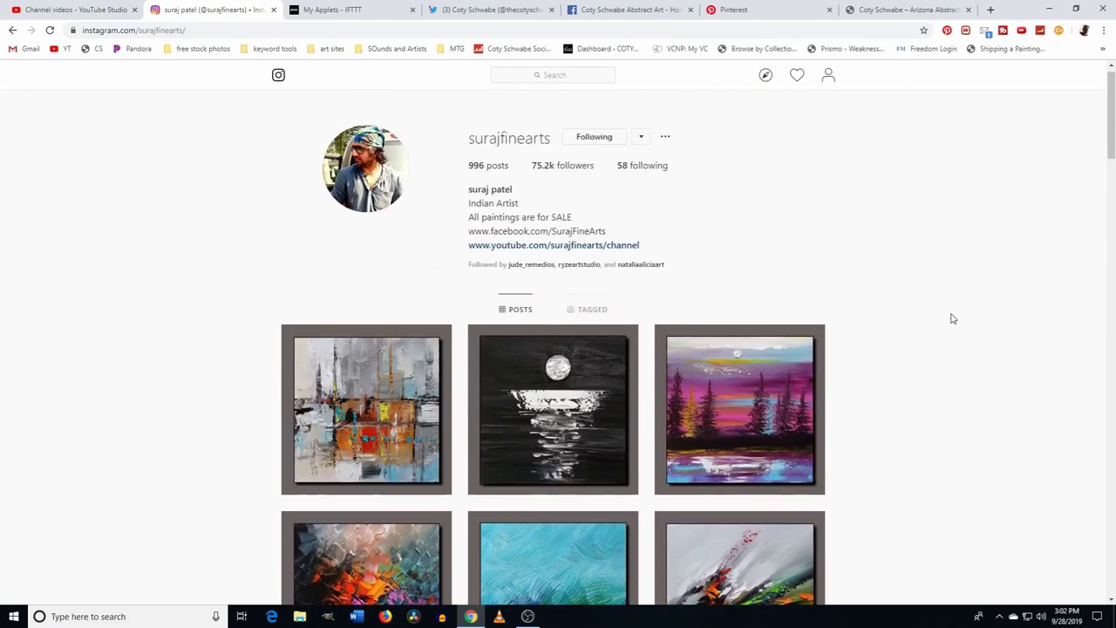
{"action": "left_click", "coordinate": [563, 84]}
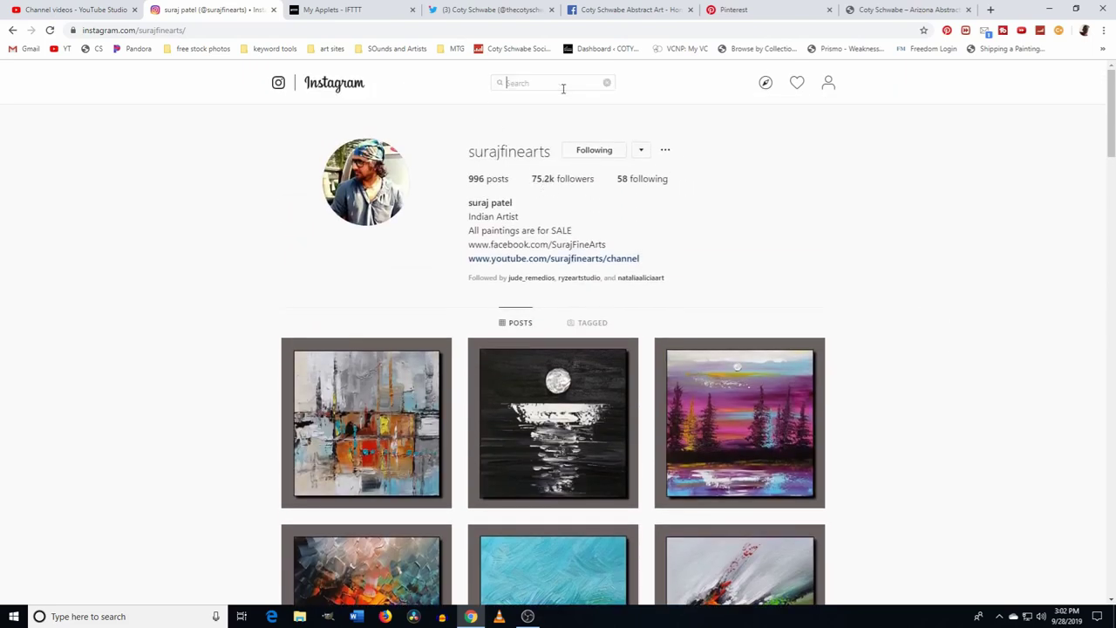
{"action": "type", "text": "jess"}
{"action": "left_click", "coordinate": [578, 111]}
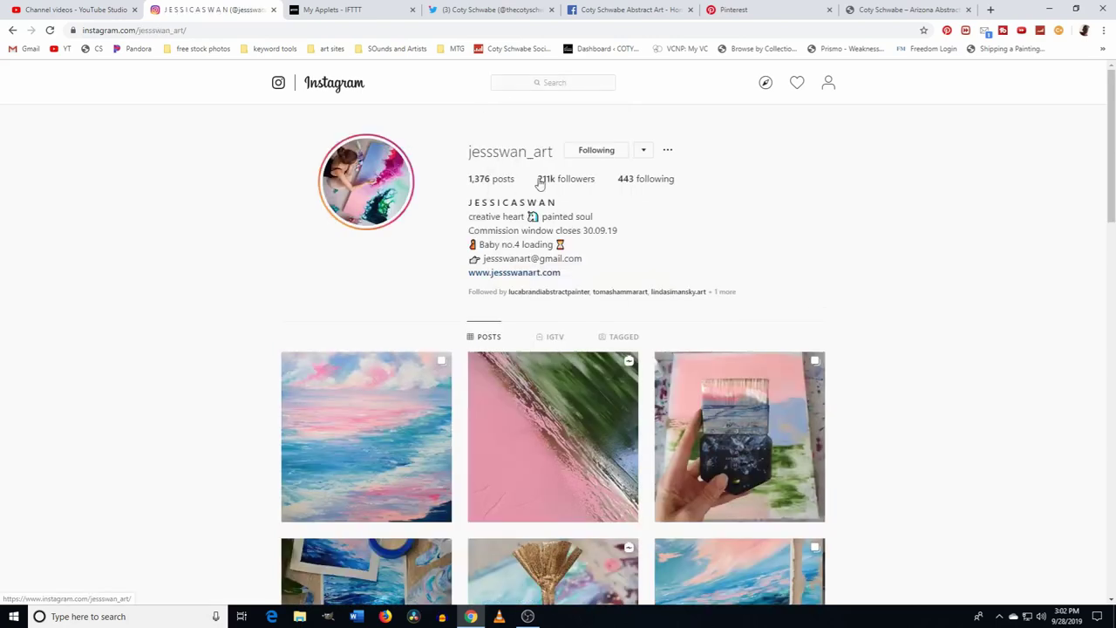
Step: Browse the painting and studio posts on the jessswan_art profile
{"action": "scroll", "coordinate": [823, 227], "scroll_direction": "down", "scroll_amount": 3}
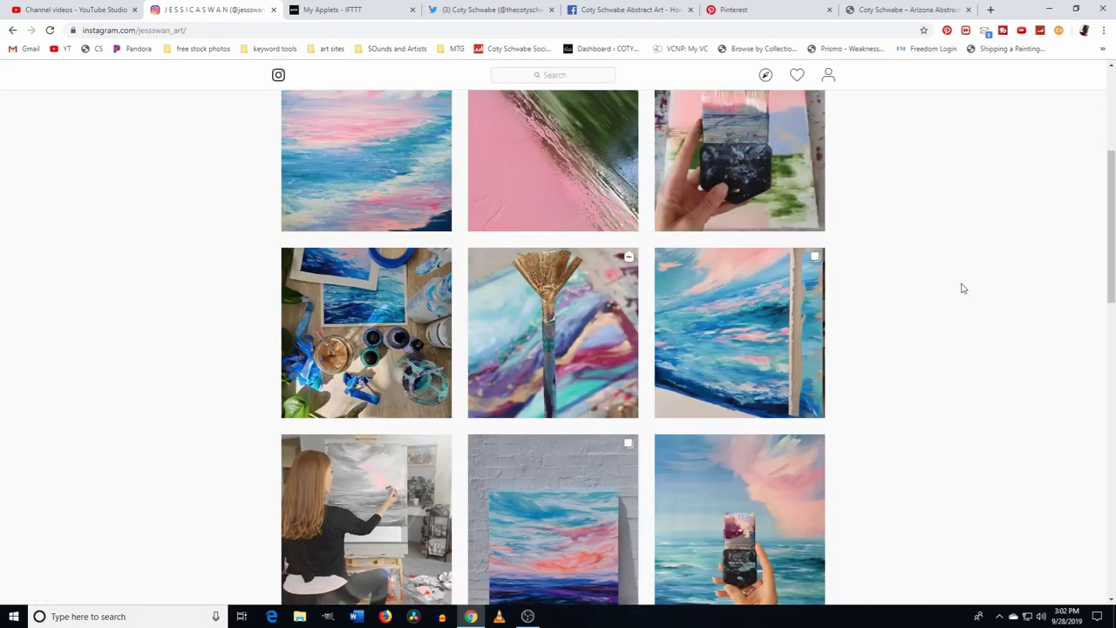
{"action": "scroll", "coordinate": [966, 298], "scroll_direction": "up", "scroll_amount": 2}
{"action": "scroll", "coordinate": [966, 293], "scroll_direction": "down", "scroll_amount": 1}
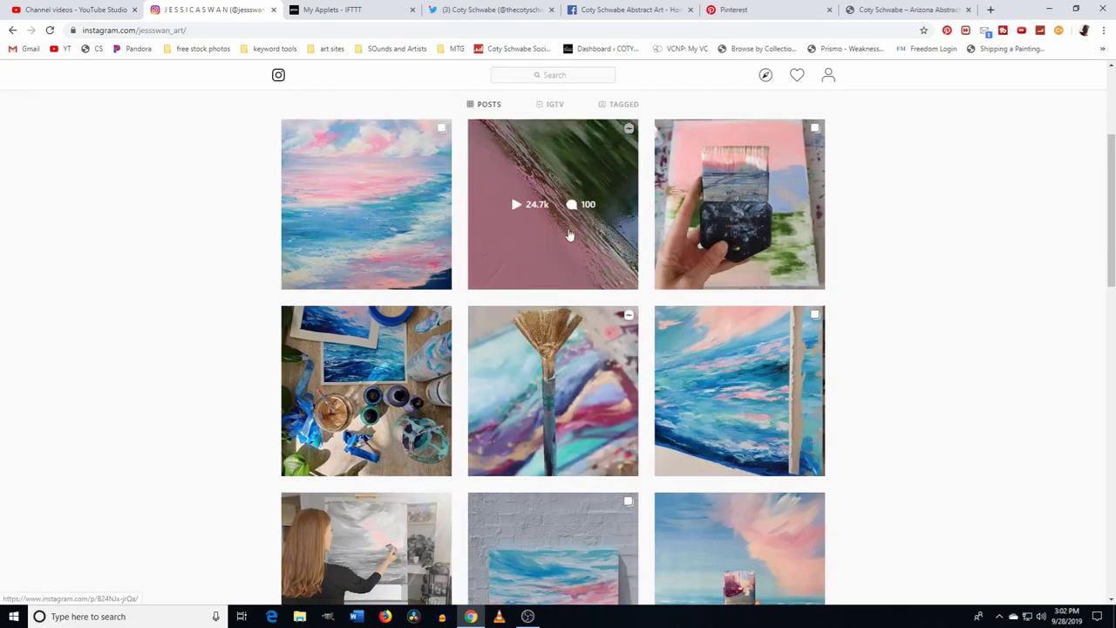
{"action": "scroll", "coordinate": [853, 388], "scroll_direction": "down", "scroll_amount": 3}
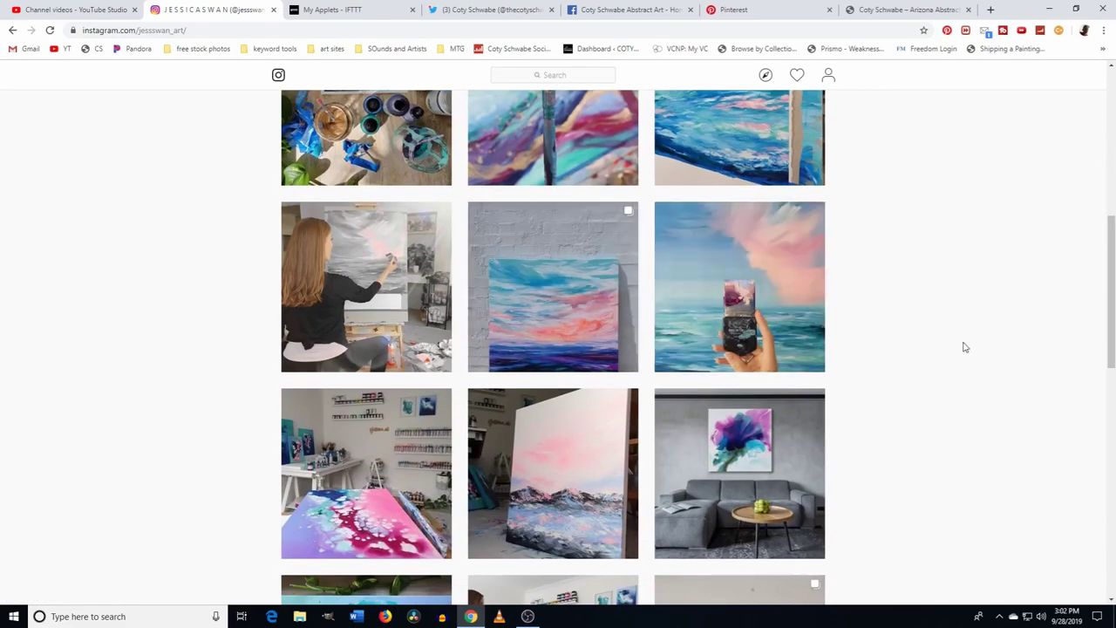
{"action": "scroll", "coordinate": [976, 349], "scroll_direction": "up", "scroll_amount": 2}
{"action": "scroll", "coordinate": [986, 351], "scroll_direction": "up", "scroll_amount": 3}
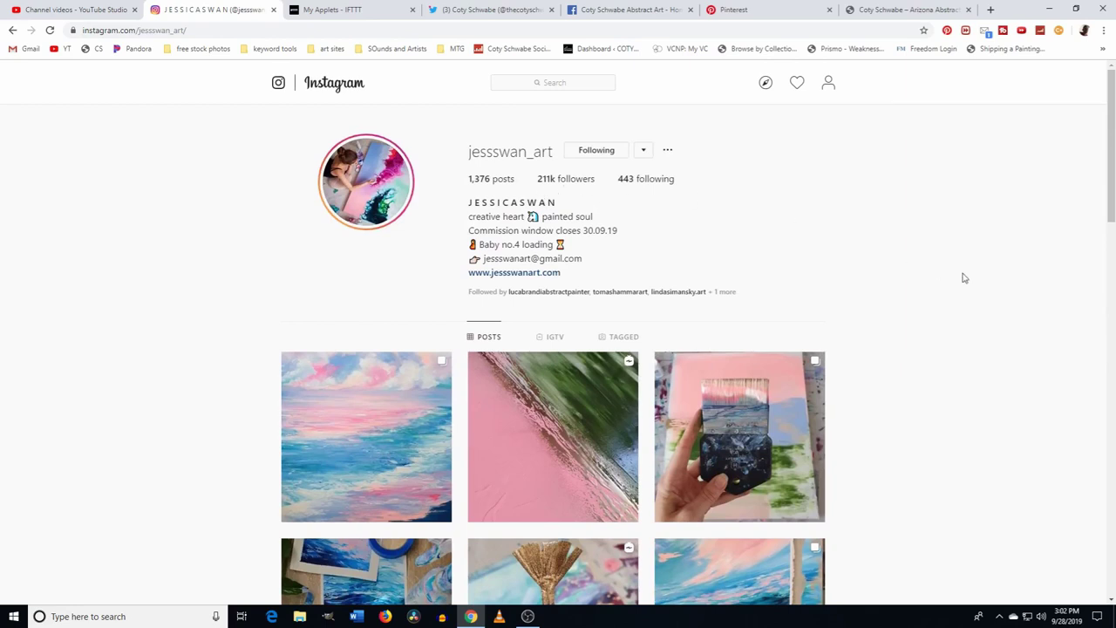
{"action": "scroll", "coordinate": [965, 277], "scroll_direction": "down", "scroll_amount": 1}
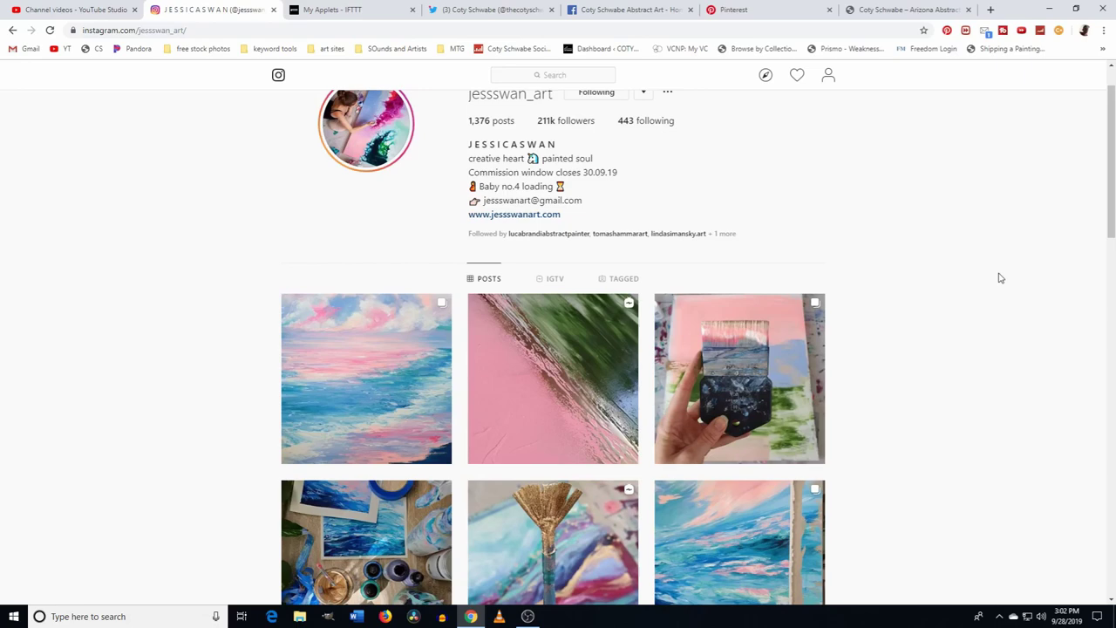
{"action": "scroll", "coordinate": [986, 291], "scroll_direction": "down", "scroll_amount": 5}
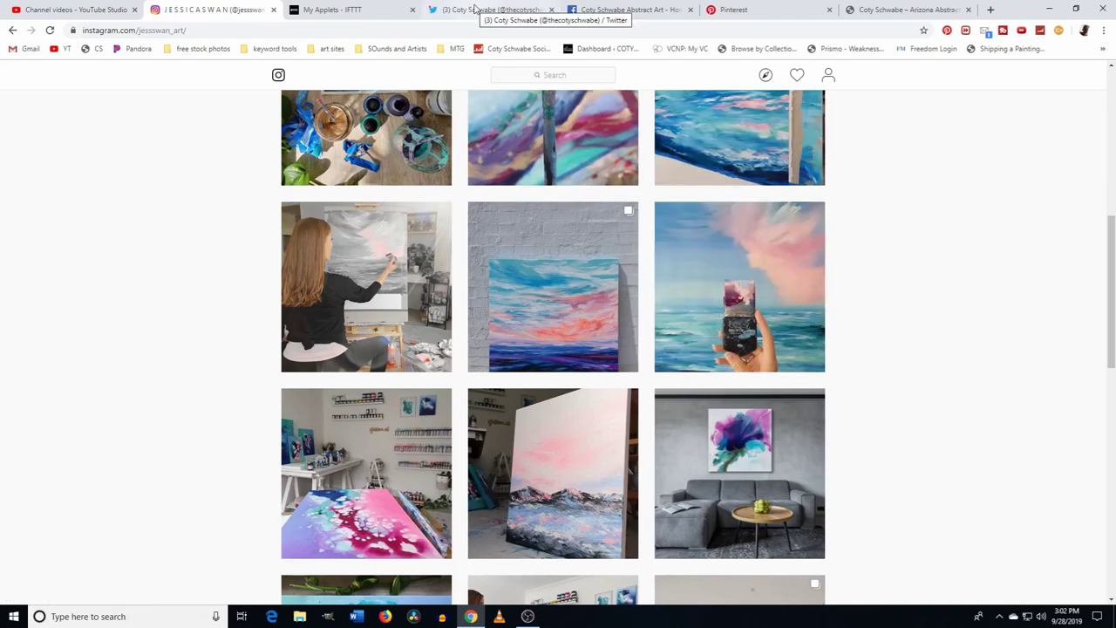
{"action": "scroll", "coordinate": [244, 268], "scroll_direction": "up", "scroll_amount": 1}
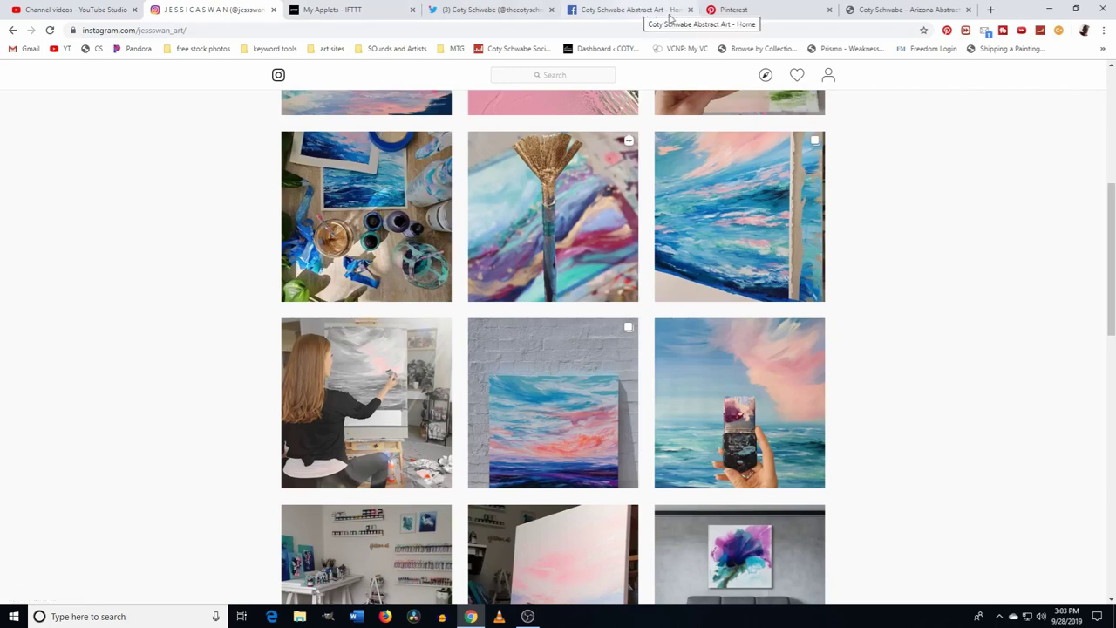
Step: Switch to the artist's own website and look at the current special offers on its home page
{"action": "left_click", "coordinate": [891, 7]}
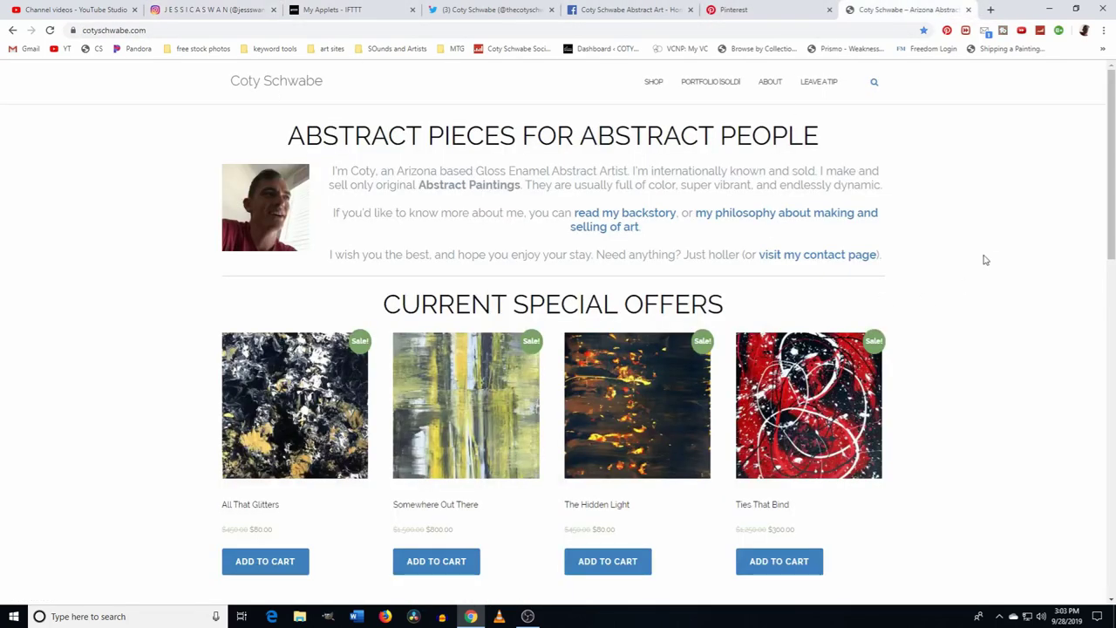
{"action": "scroll", "coordinate": [985, 252], "scroll_direction": "down", "scroll_amount": 1}
{"action": "scroll", "coordinate": [990, 241], "scroll_direction": "up", "scroll_amount": 1}
Step: Search the web for "chrome extension pinterest" in a new tab, view the Pinterest Save Button page in the Chrome Web Store, and close it
{"action": "left_click", "coordinate": [994, 11]}
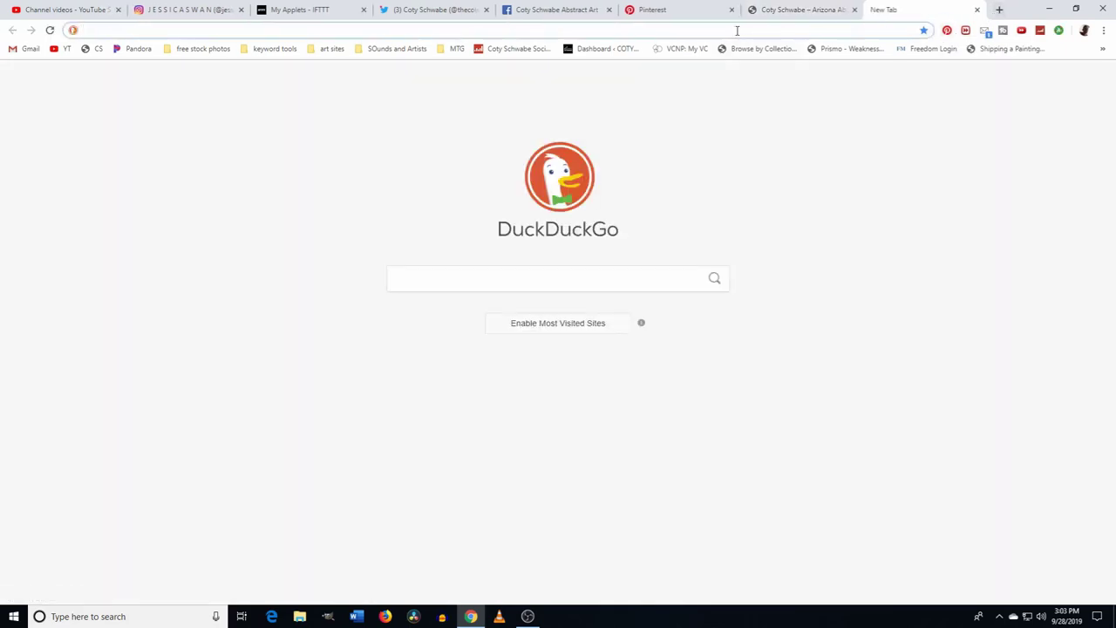
{"action": "type", "text": "chrome extension pinterest"}
{"action": "key", "text": "Return"}
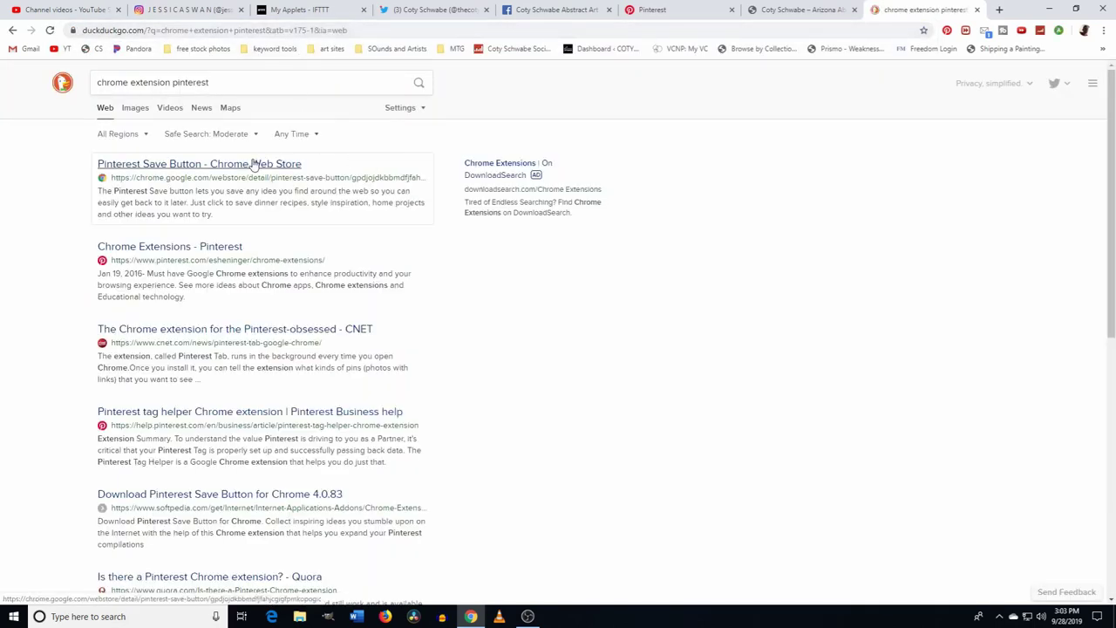
{"action": "left_click", "coordinate": [253, 164]}
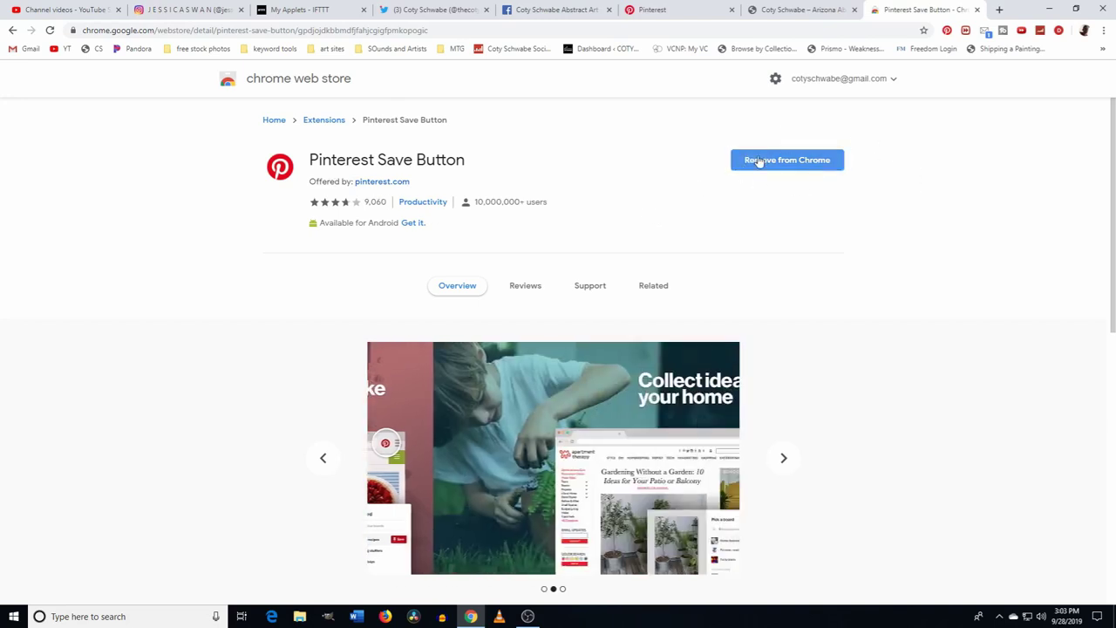
{"action": "left_click", "coordinate": [976, 9]}
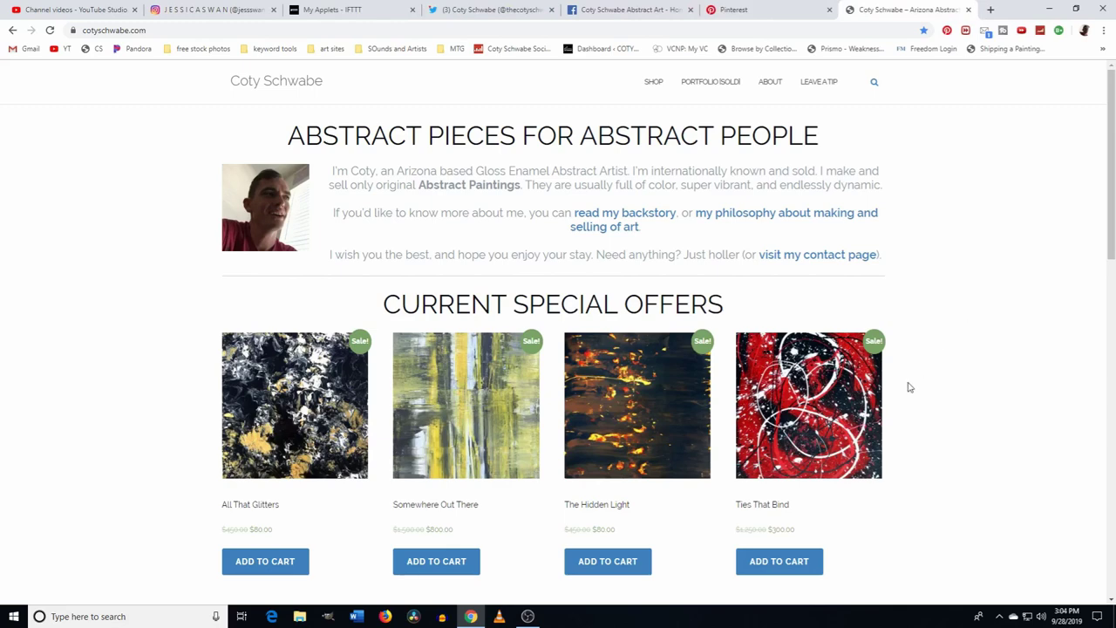
Step: Save the Ties That Bind painting from the special offers to the artist's Abstract Art board on Pinterest
{"action": "scroll", "coordinate": [950, 370], "scroll_direction": "down", "scroll_amount": 2}
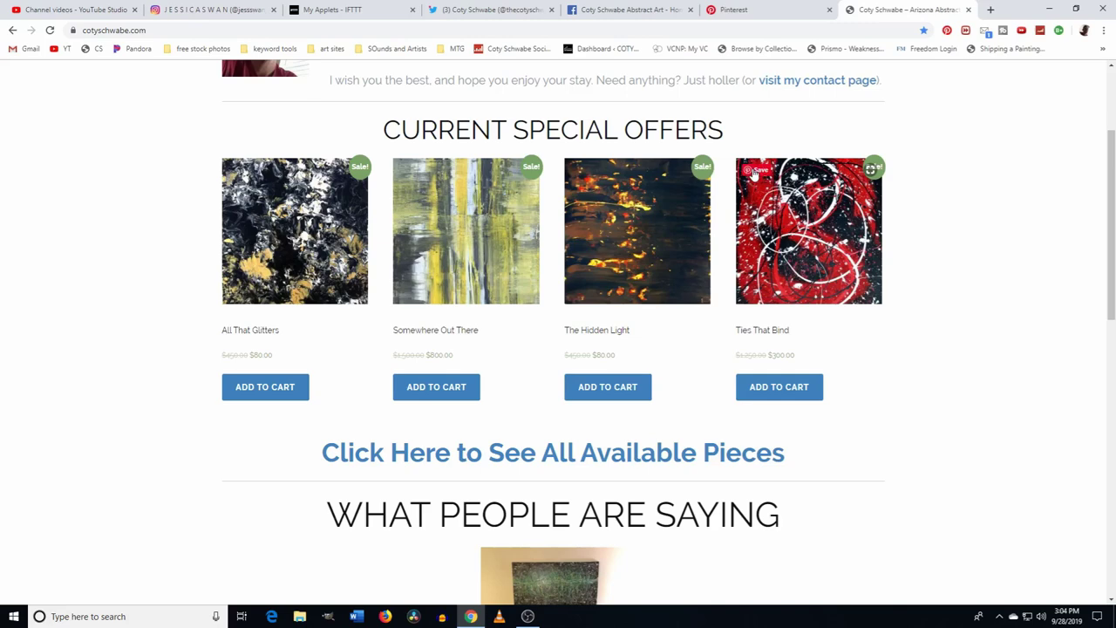
{"action": "left_click", "coordinate": [757, 179]}
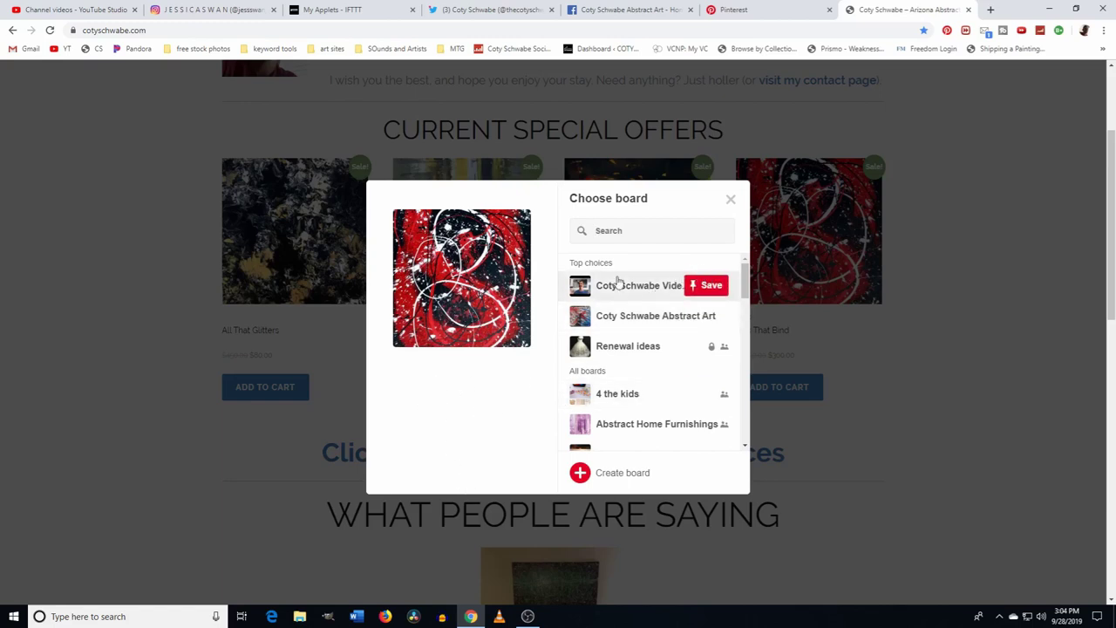
{"action": "left_click", "coordinate": [703, 315]}
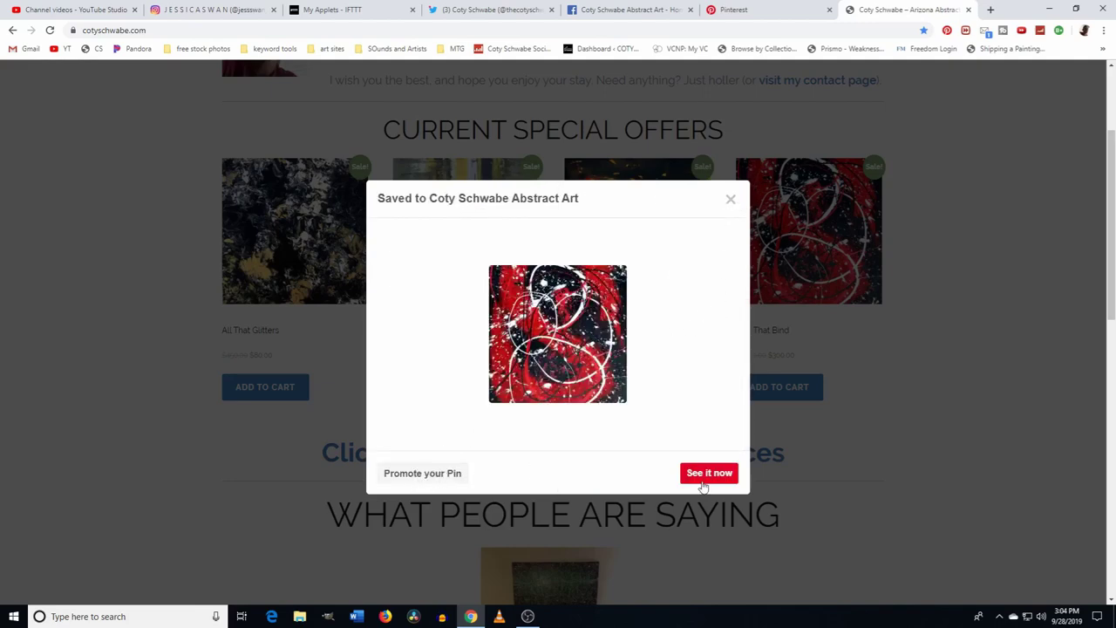
Step: Switch to Pinterest and check the newly saved painting among the profile's pins
{"action": "left_click", "coordinate": [771, 8]}
{"action": "left_click", "coordinate": [28, 125]}
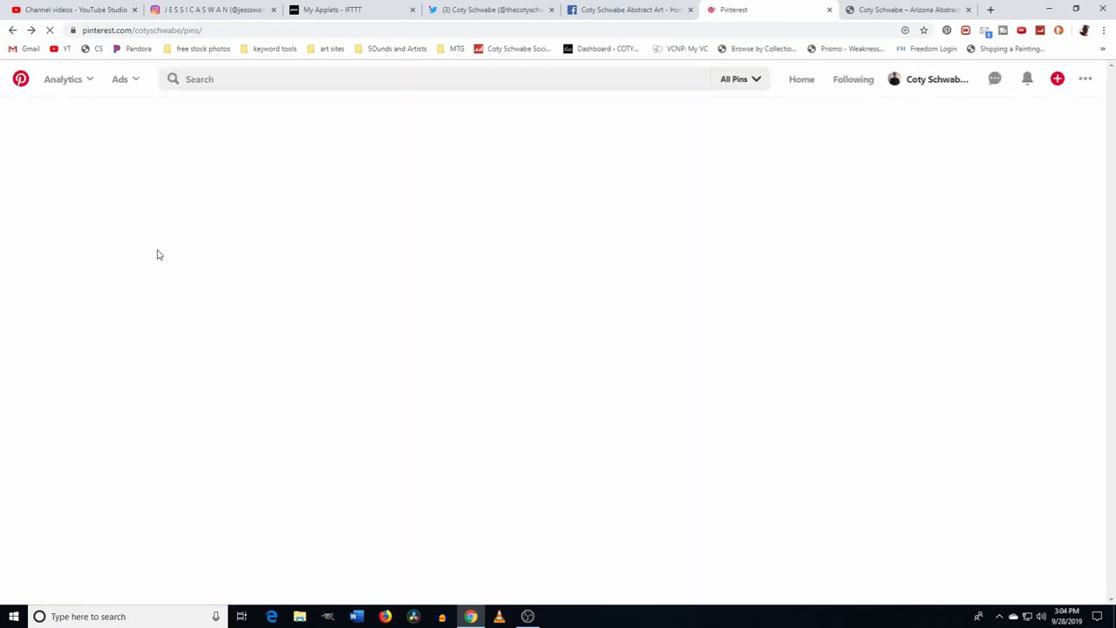
{"action": "scroll", "coordinate": [140, 327], "scroll_direction": "down", "scroll_amount": 2}
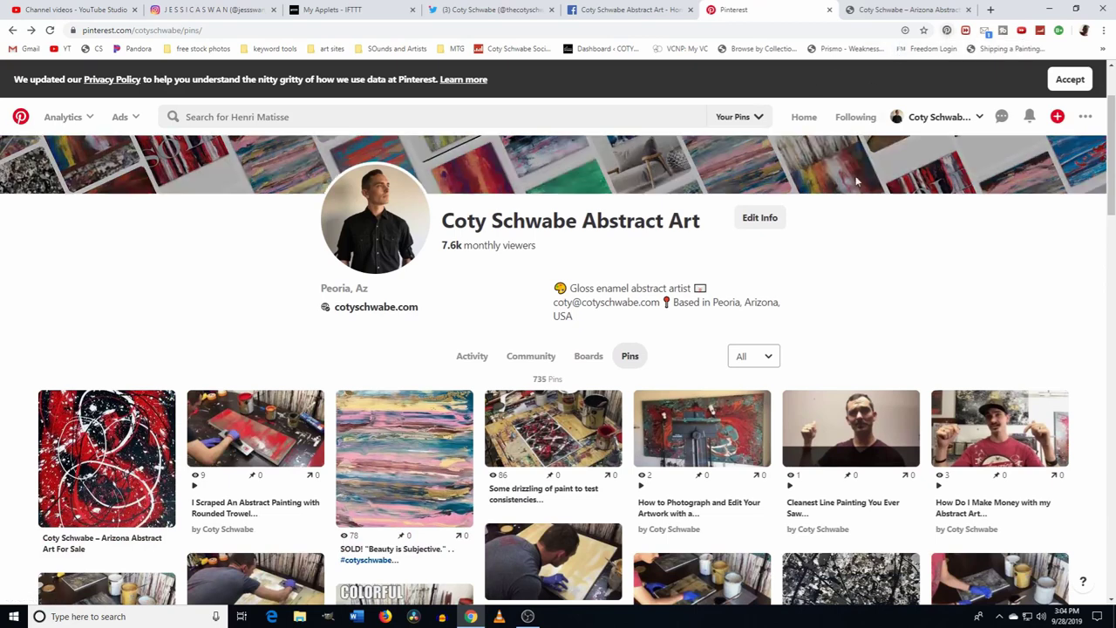
Step: Return to the artist's website, open its shop and browse the original paintings for sale
{"action": "left_click", "coordinate": [915, 11]}
{"action": "mouse_move", "coordinate": [668, 288]}
{"action": "scroll", "coordinate": [599, 261], "scroll_direction": "up", "scroll_amount": 2}
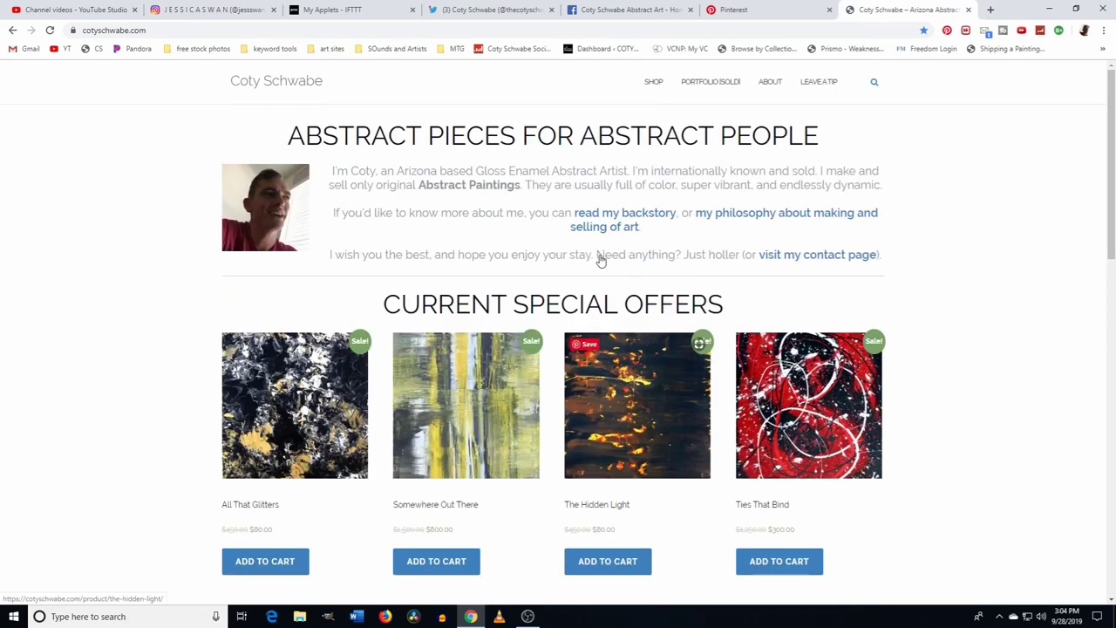
{"action": "left_click", "coordinate": [654, 81]}
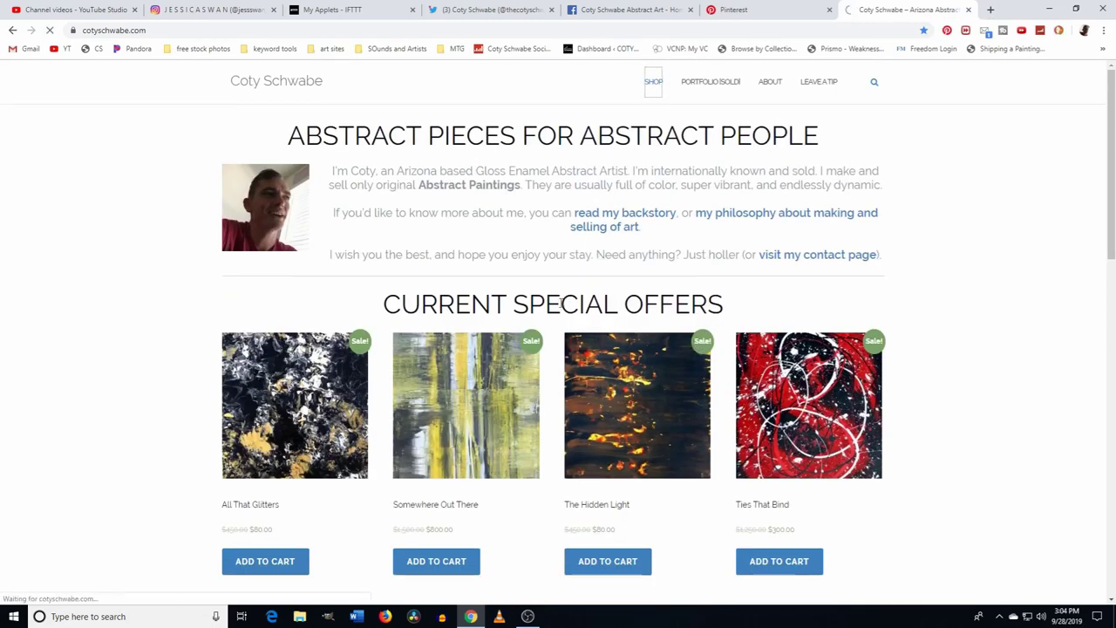
{"action": "scroll", "coordinate": [394, 301], "scroll_direction": "down", "scroll_amount": 3}
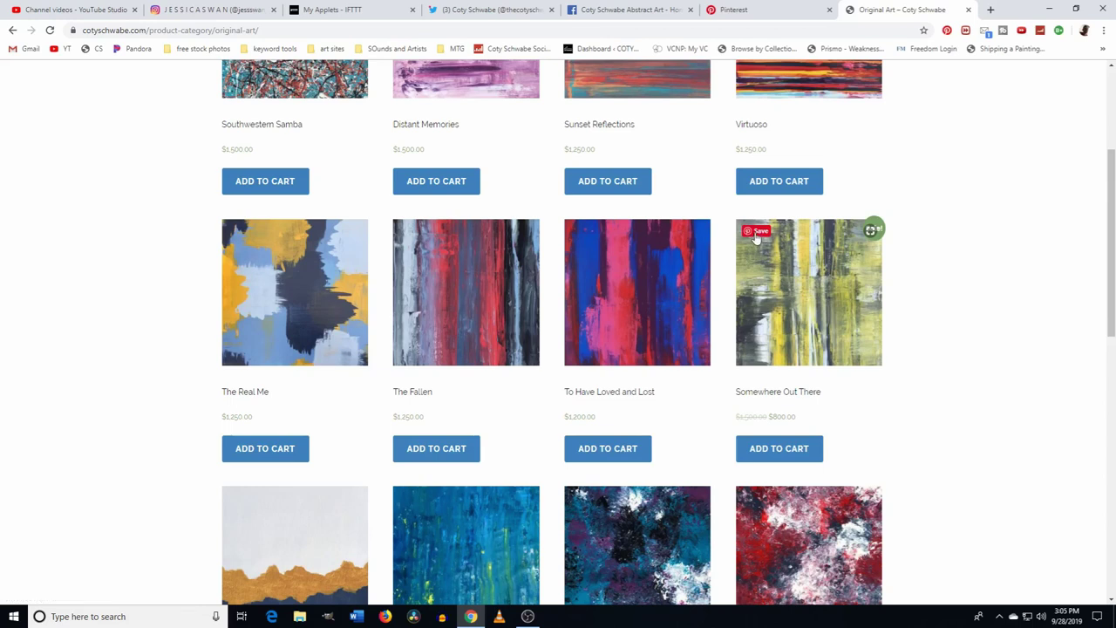
Step: View the Pinterest save option for the Somewhere Out There painting, and return to My Applets on IFTTT
{"action": "right_click", "coordinate": [794, 296]}
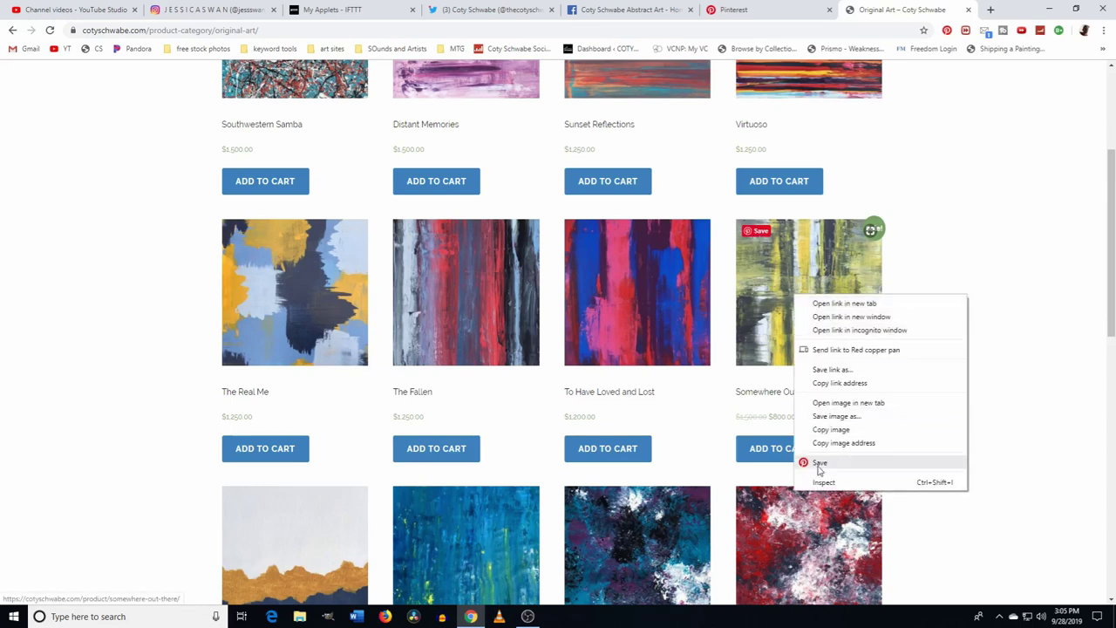
{"action": "left_click", "coordinate": [993, 301]}
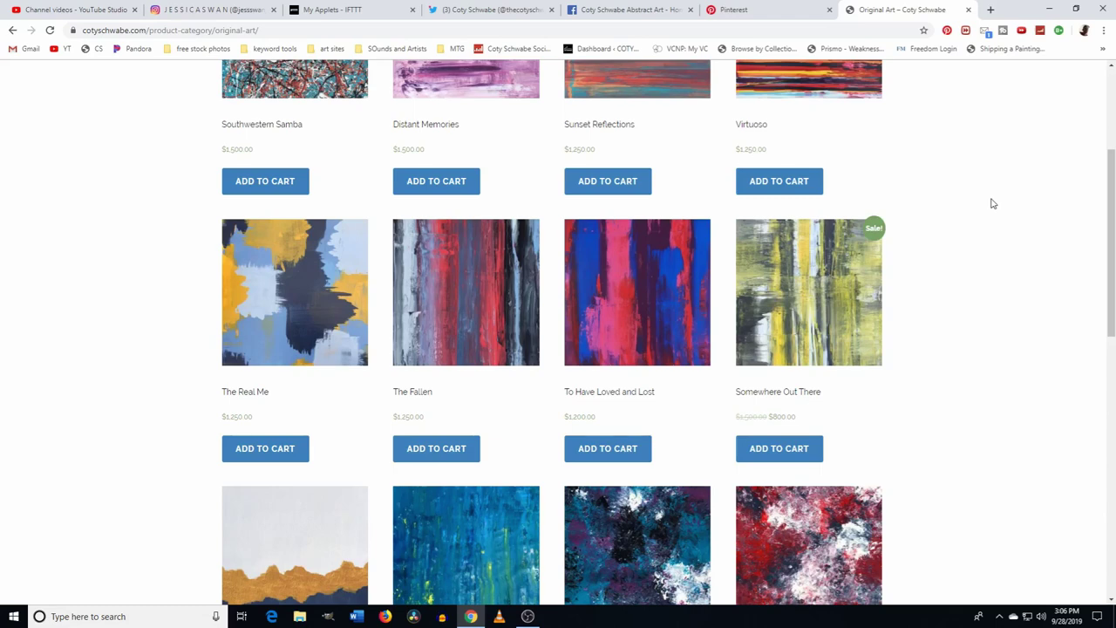
{"action": "left_click", "coordinate": [336, 10]}
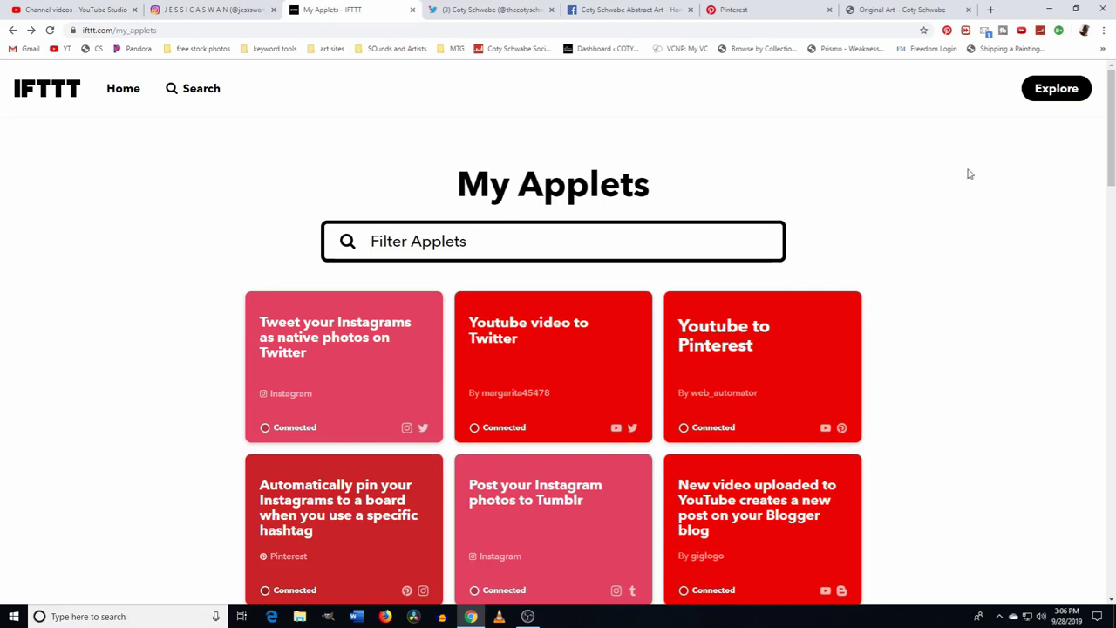